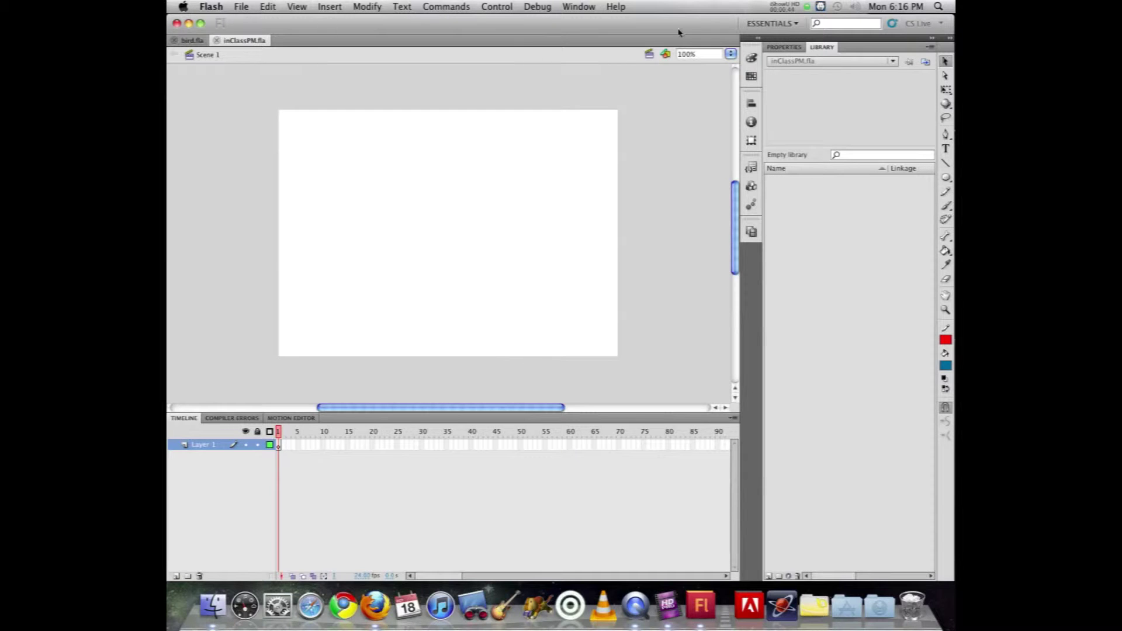
# Step: Set the document width to 711 px and its background color to dark gray #666666
pyautogui.click(786, 50)
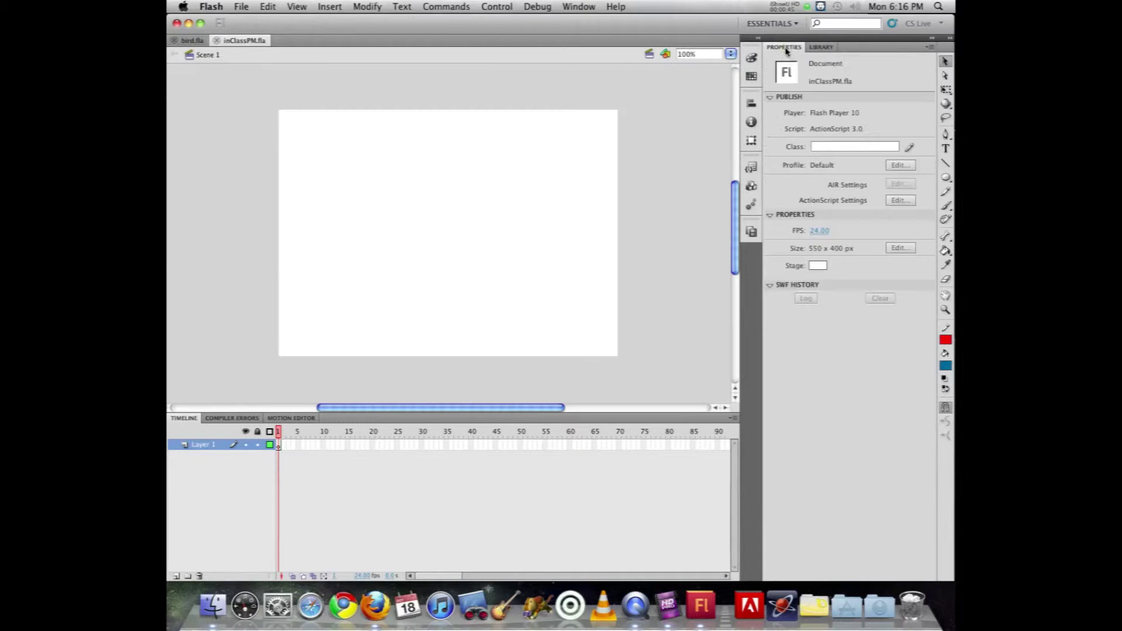
pyautogui.click(649, 120)
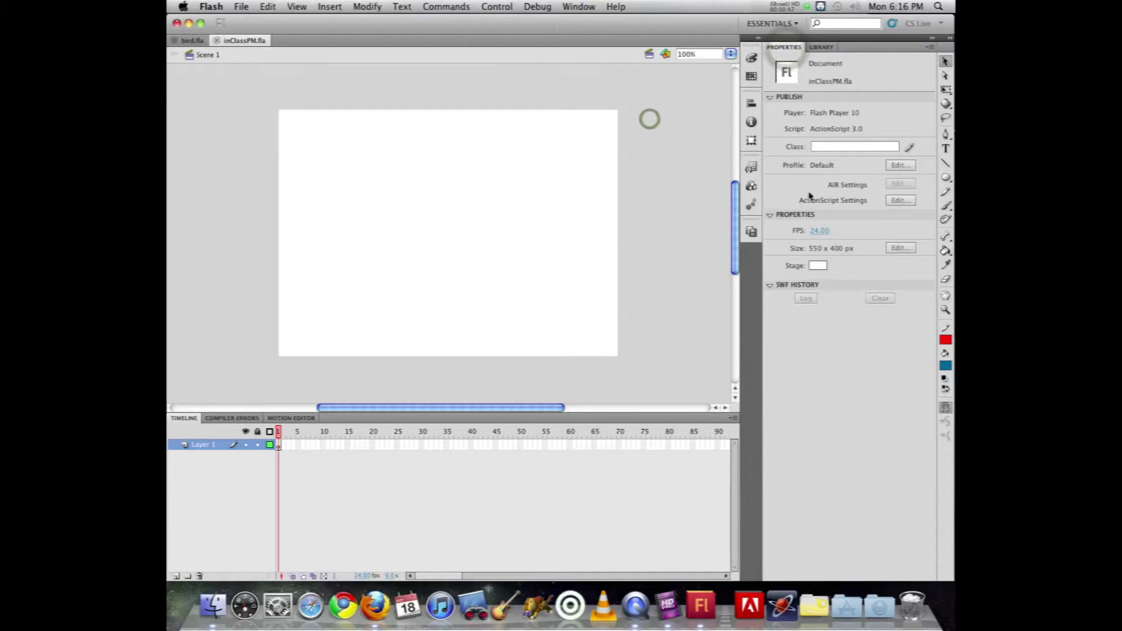
pyautogui.click(903, 249)
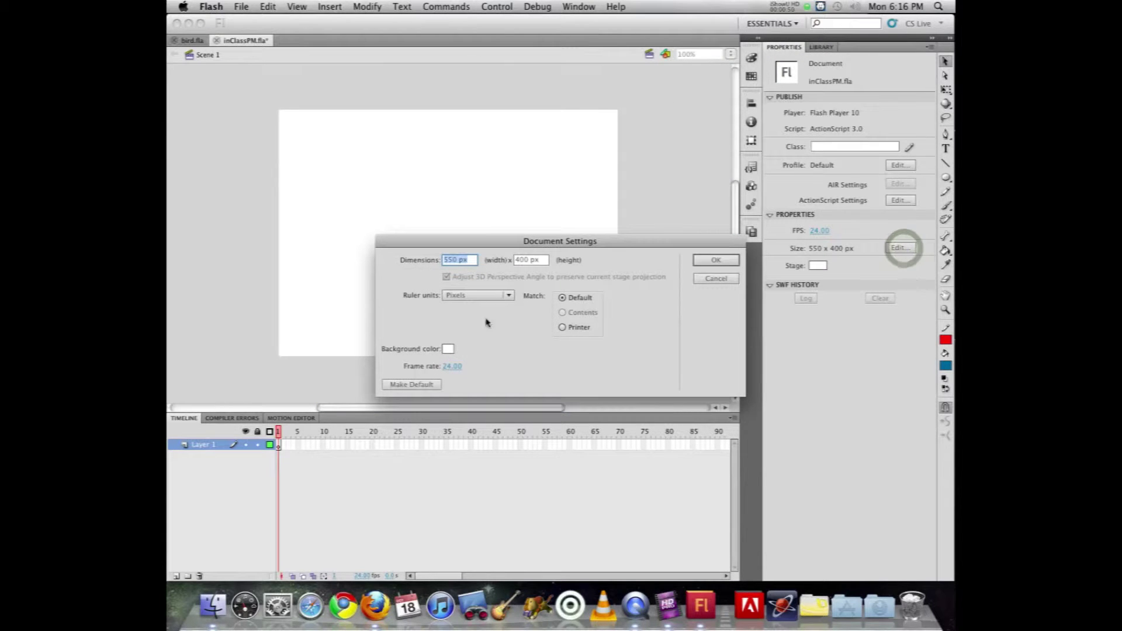
pyautogui.write('711')
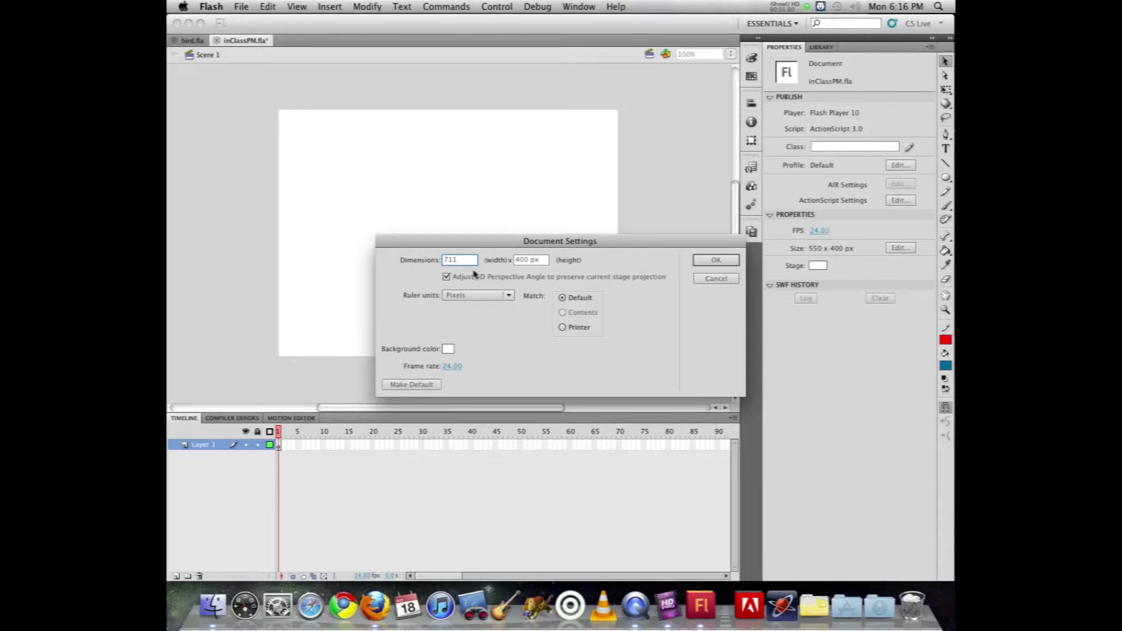
pyautogui.click(448, 349)
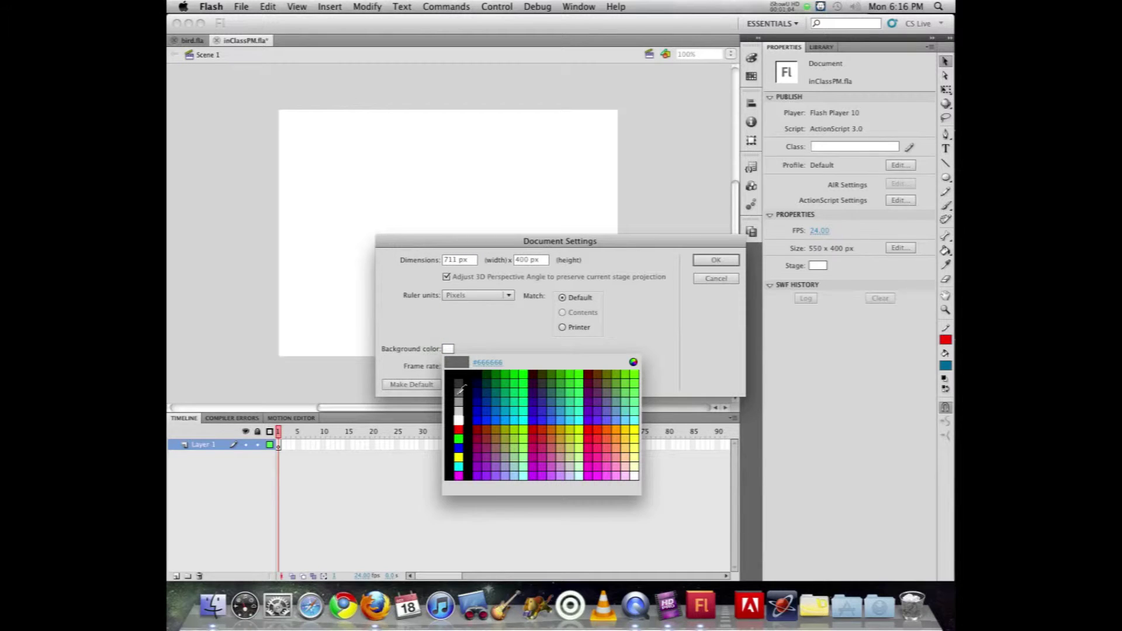
pyautogui.click(460, 390)
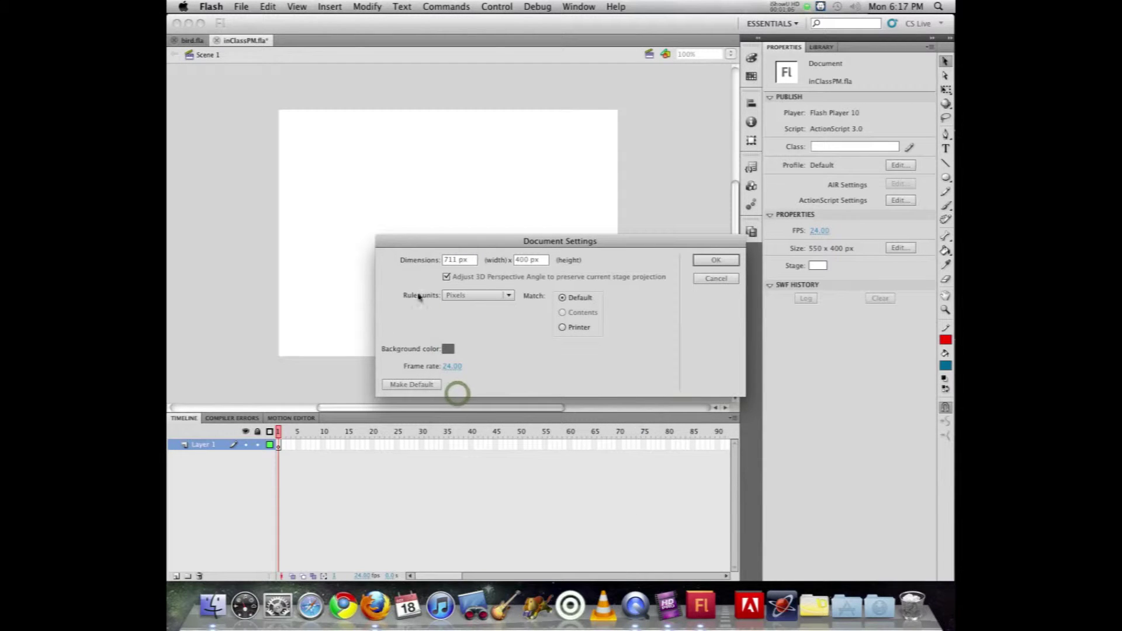
pyautogui.click(716, 259)
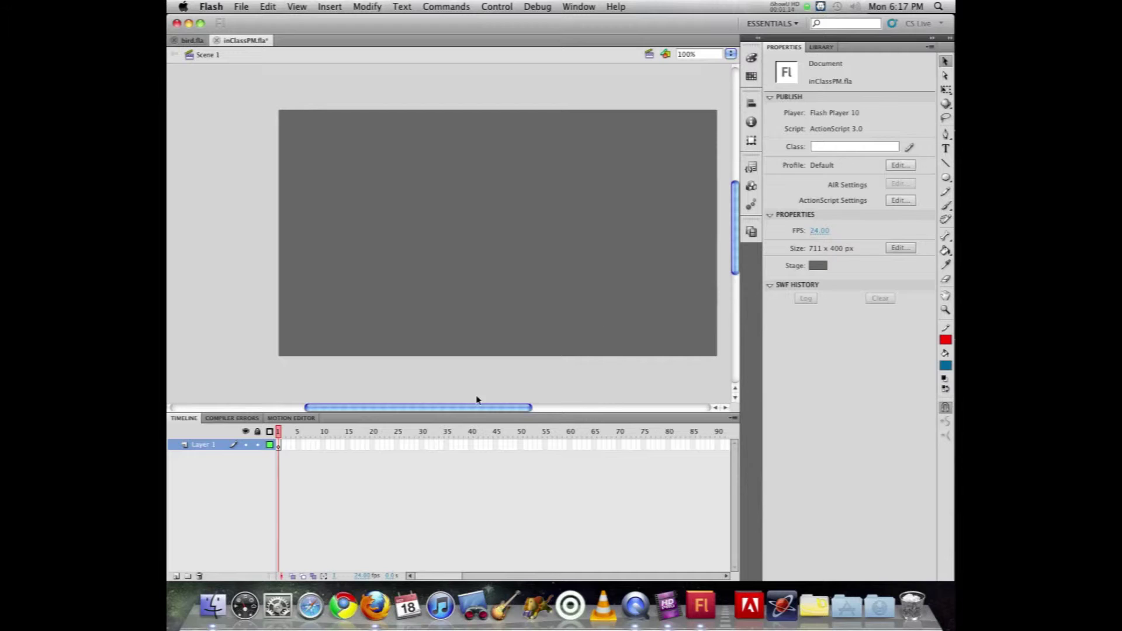
# Step: Set the Oval tool's fill to blue #0099FF, then draw a trial oval over the stage's upper left part and undo it
pyautogui.moveTo(482, 407); pyautogui.dragTo(506, 410)
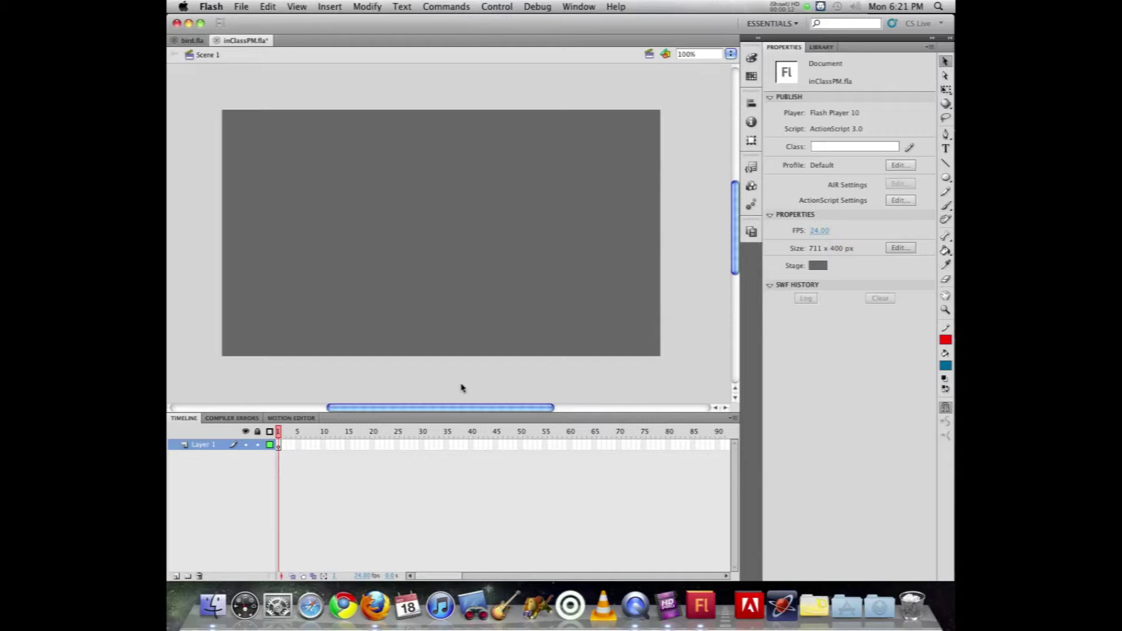
pyautogui.click(945, 178)
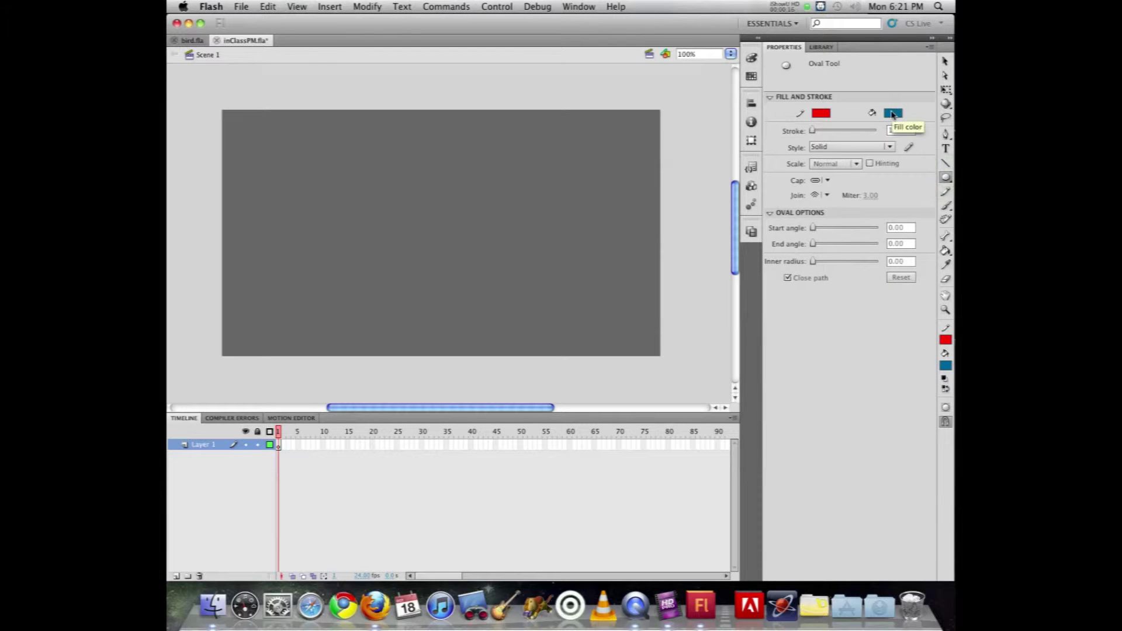
pyautogui.click(893, 113)
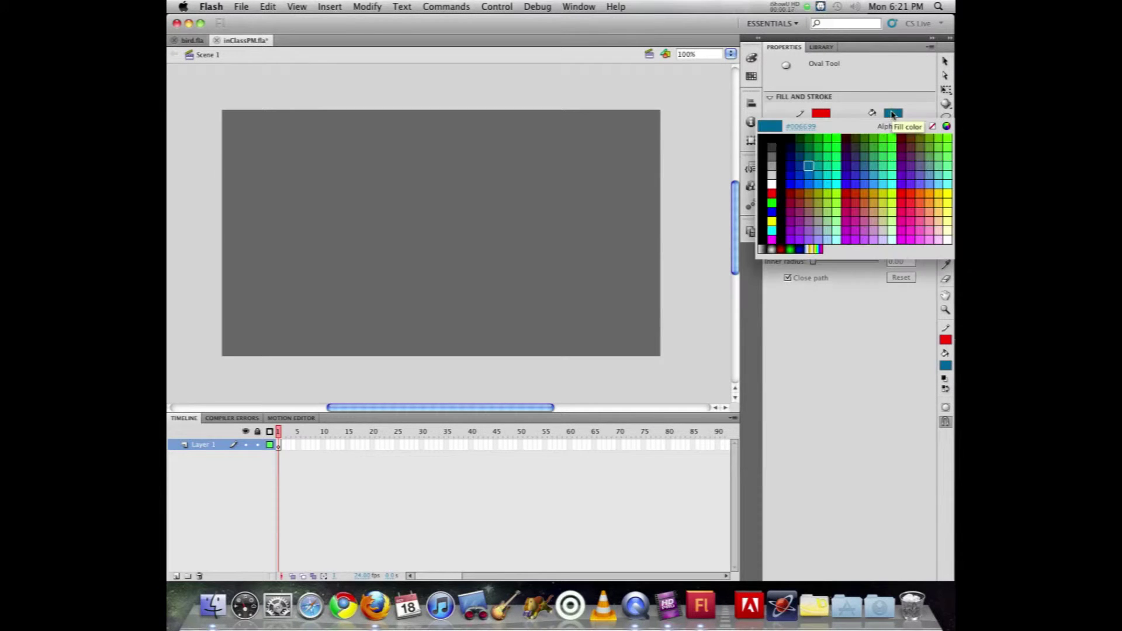
pyautogui.click(819, 181)
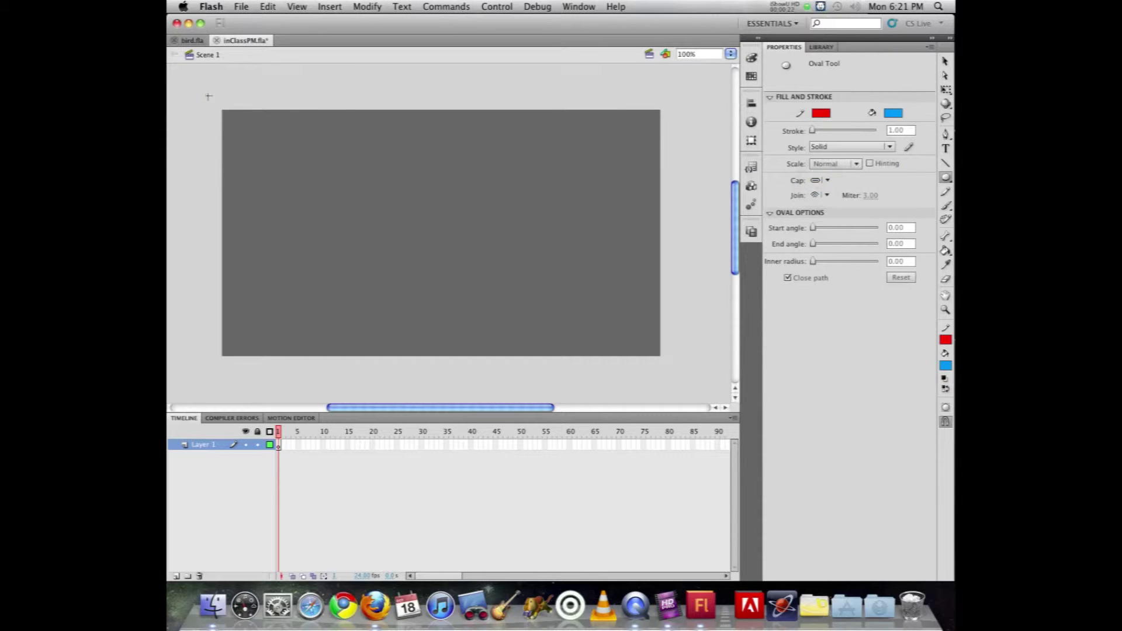
pyautogui.moveTo(205, 93); pyautogui.dragTo(551, 253)
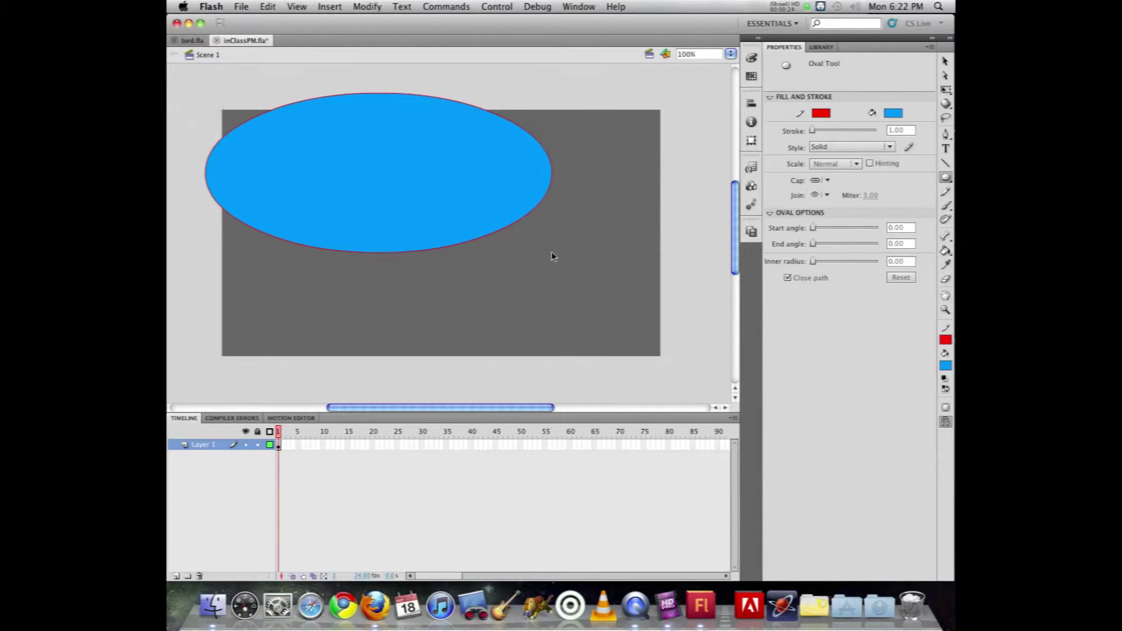
pyautogui.press('super+z')
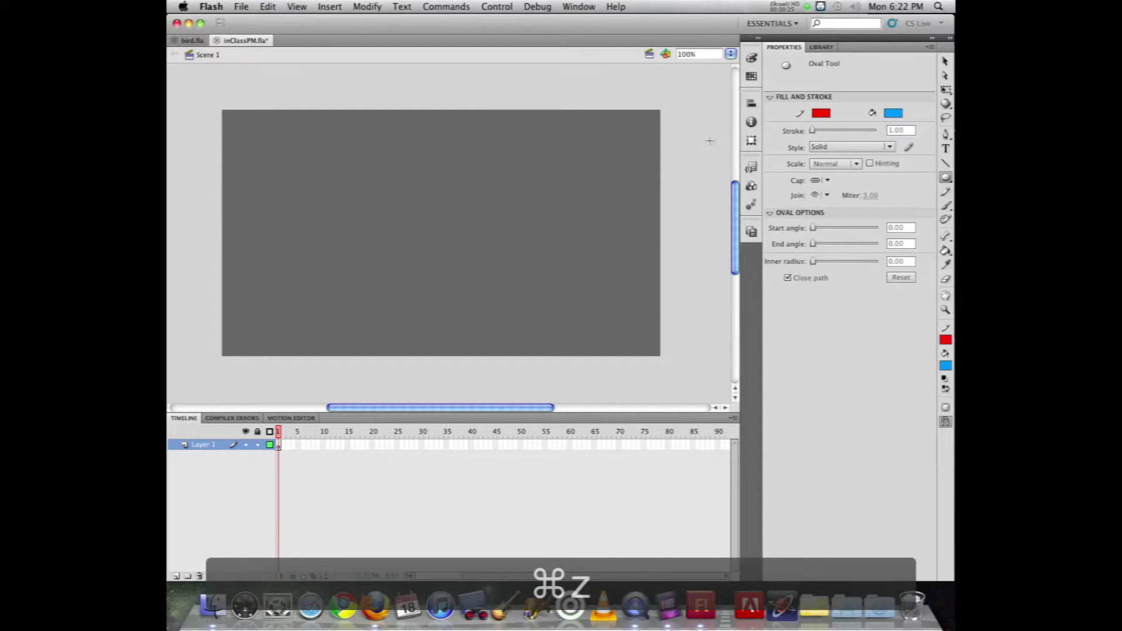
# Step: Set the stroke to none and draw a blue rectangle about 747 by 241 px across the upper part of the stage
pyautogui.click(821, 113)
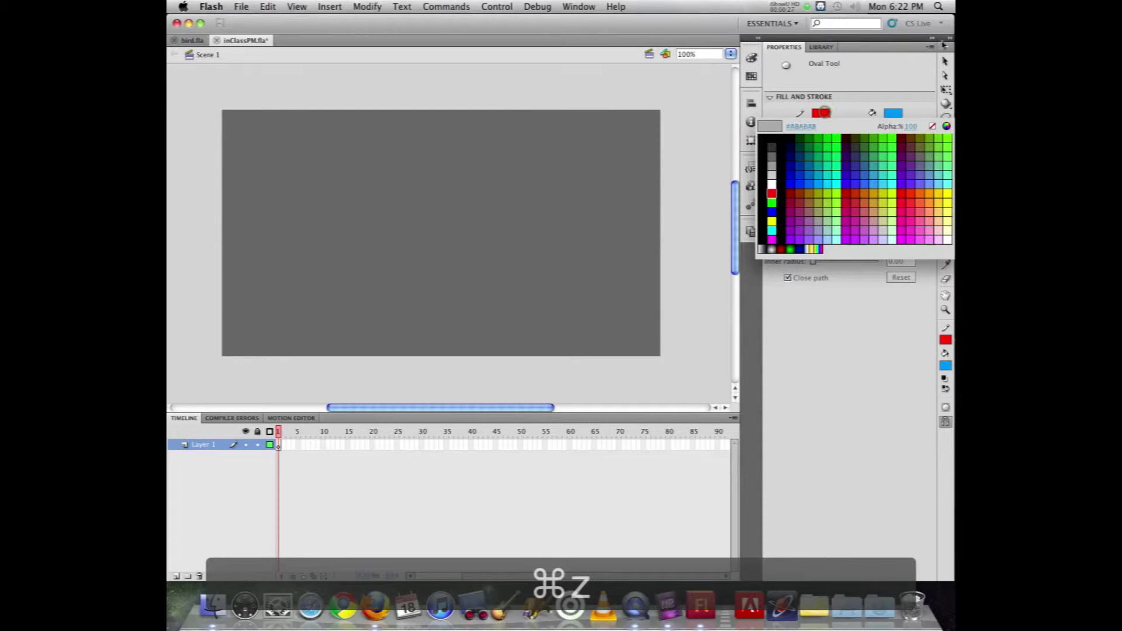
pyautogui.click(932, 127)
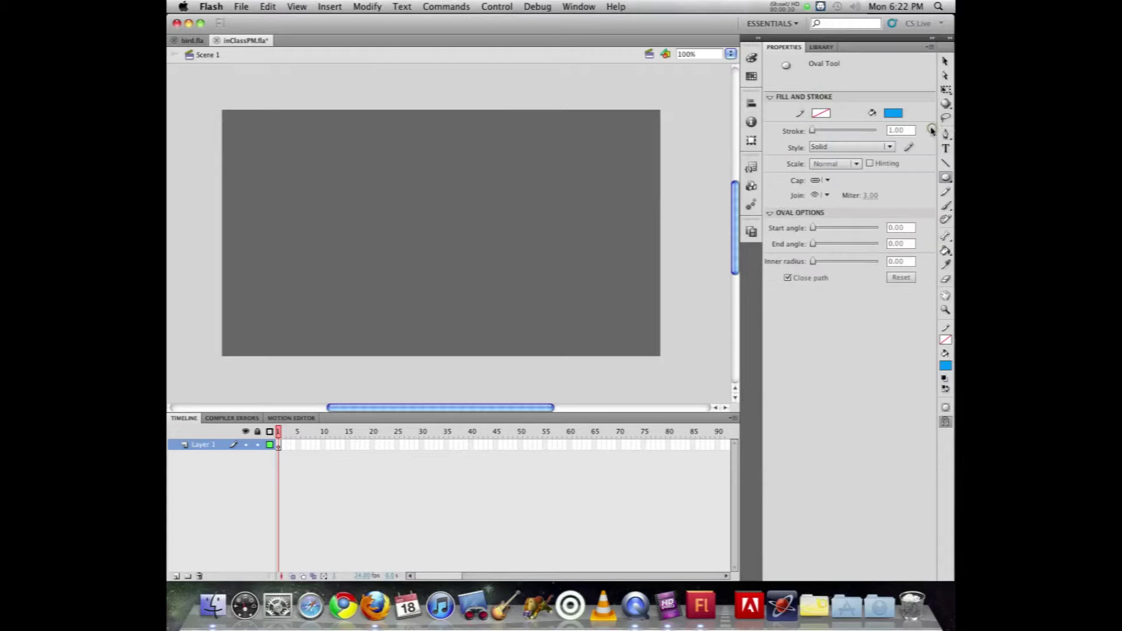
pyautogui.click(819, 114)
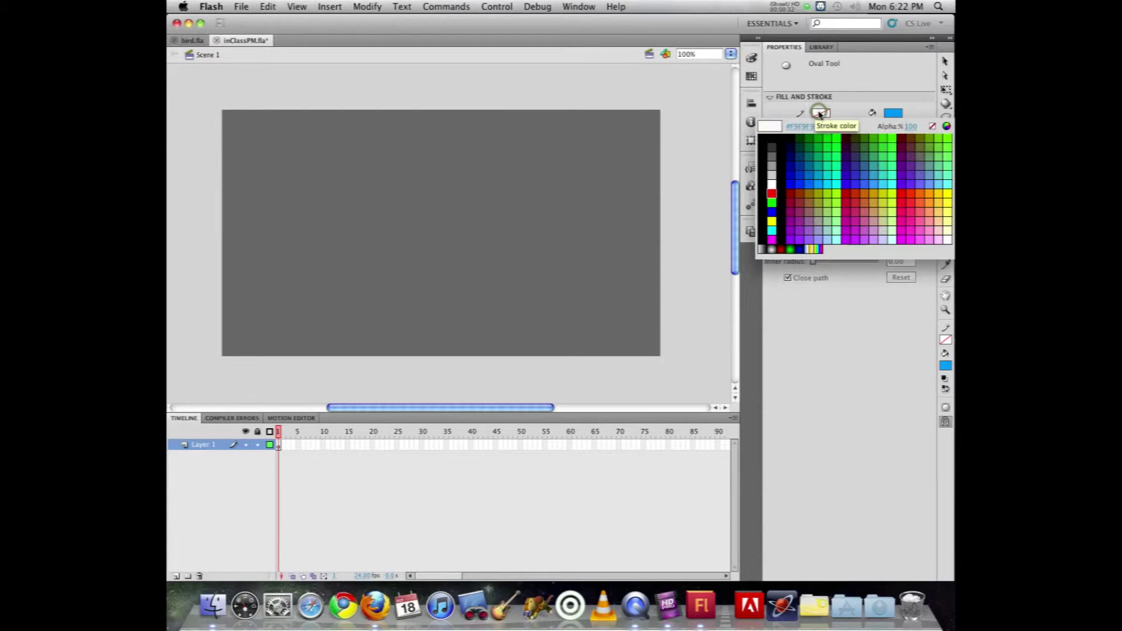
pyautogui.click(933, 127)
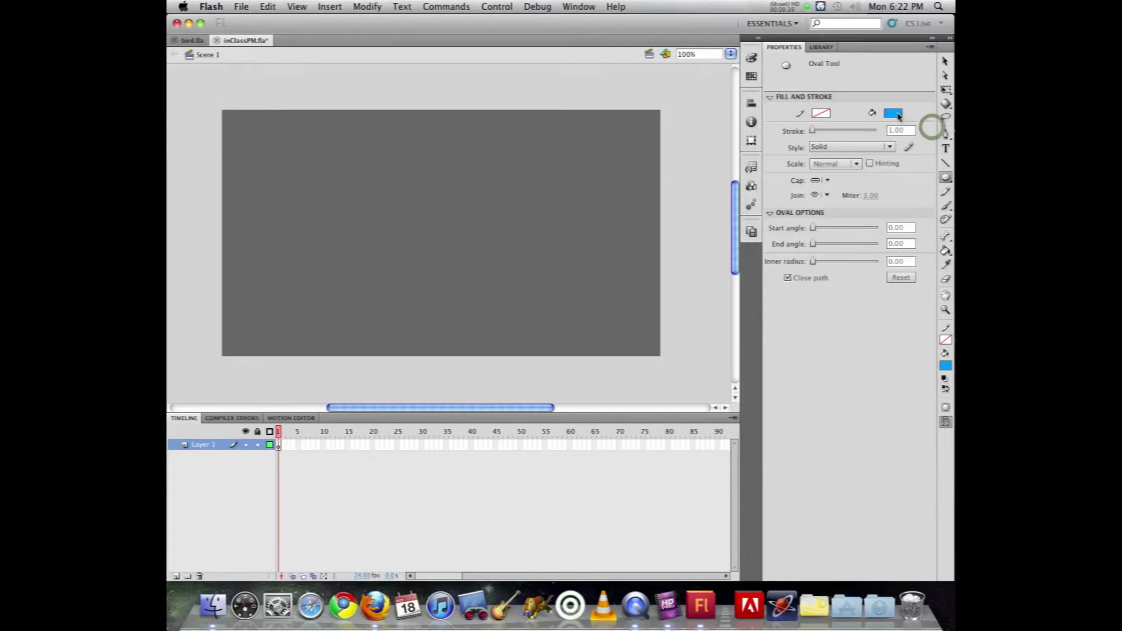
pyautogui.moveTo(946, 178); pyautogui.dragTo(870, 179)
pyautogui.moveTo(211, 103); pyautogui.dragTo(671, 251)
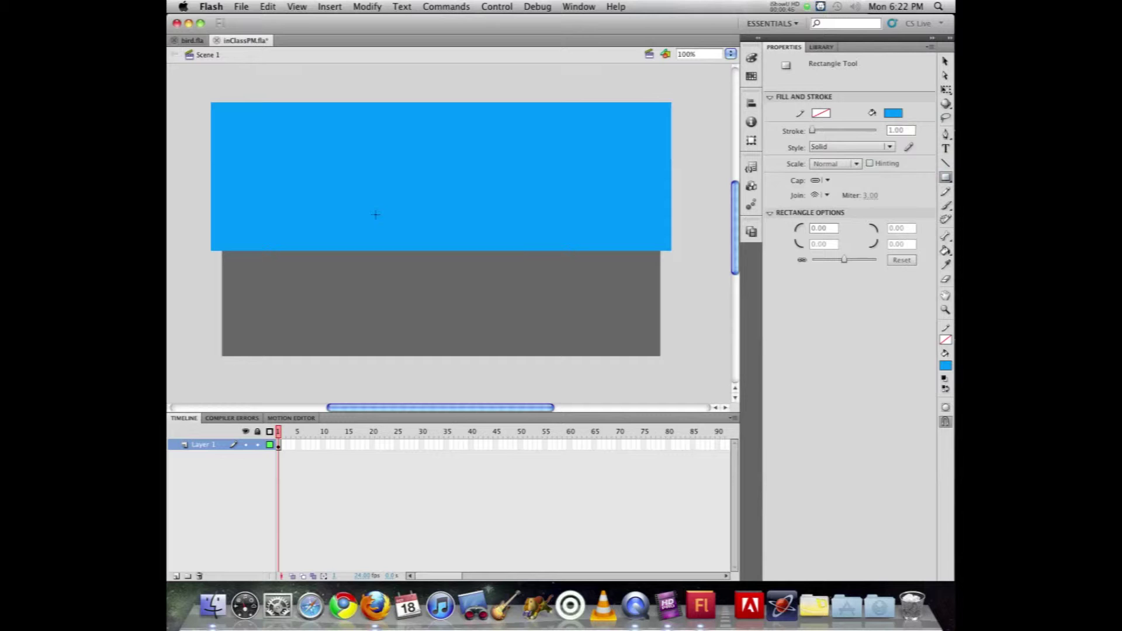
# Step: Rename the layer containing the blue rectangle as "sky"
pyautogui.doubleClick(201, 446)
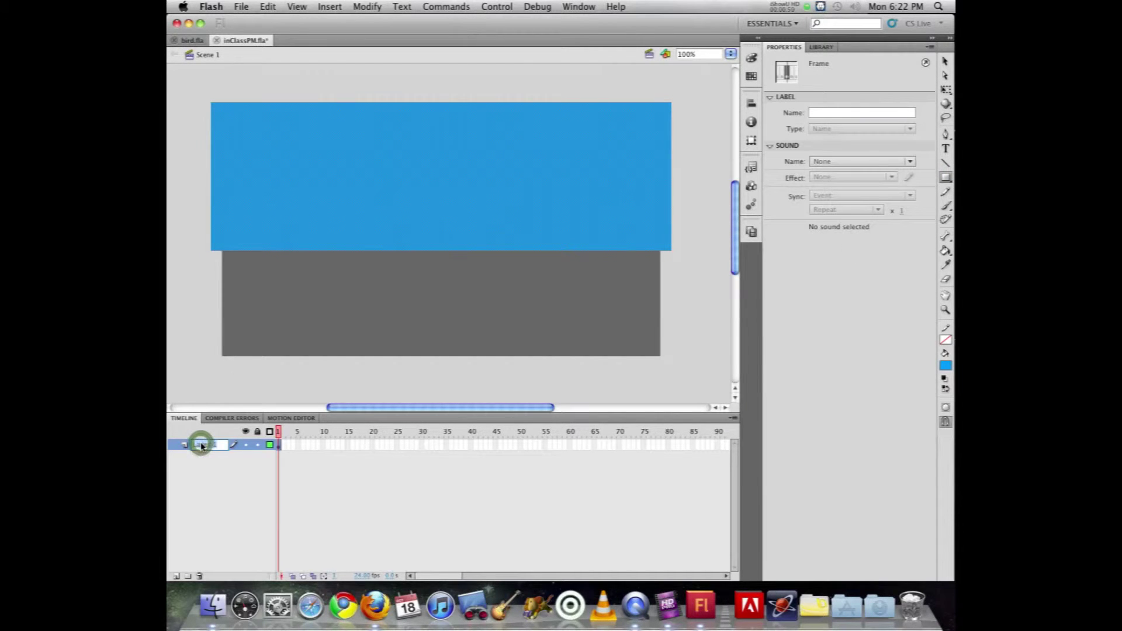
pyautogui.write('sky')
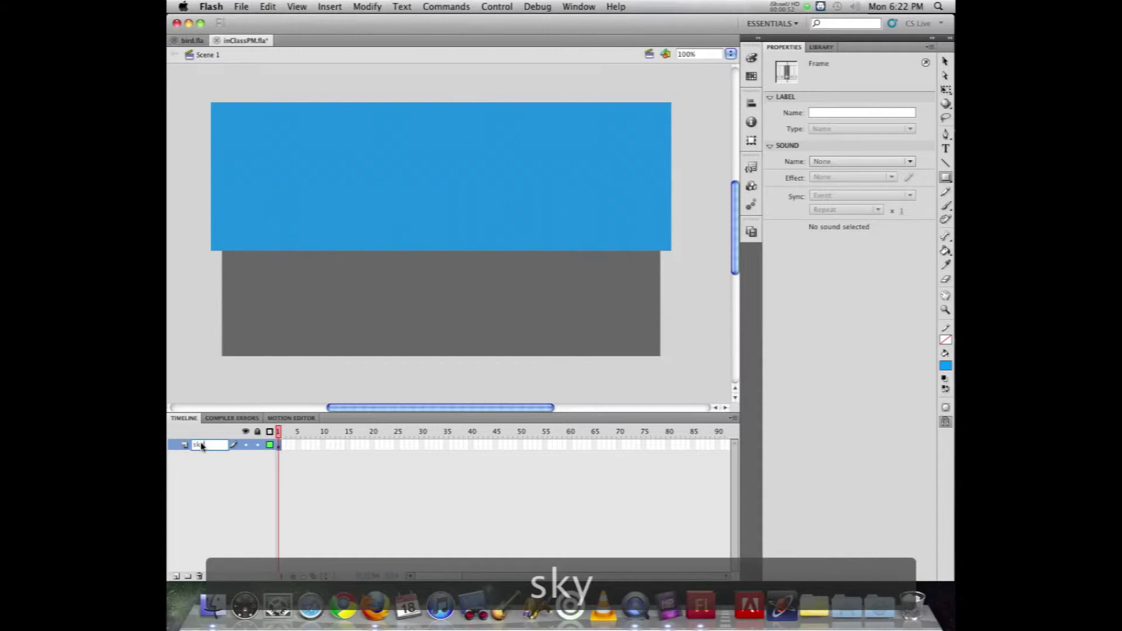
pyautogui.press('Return')
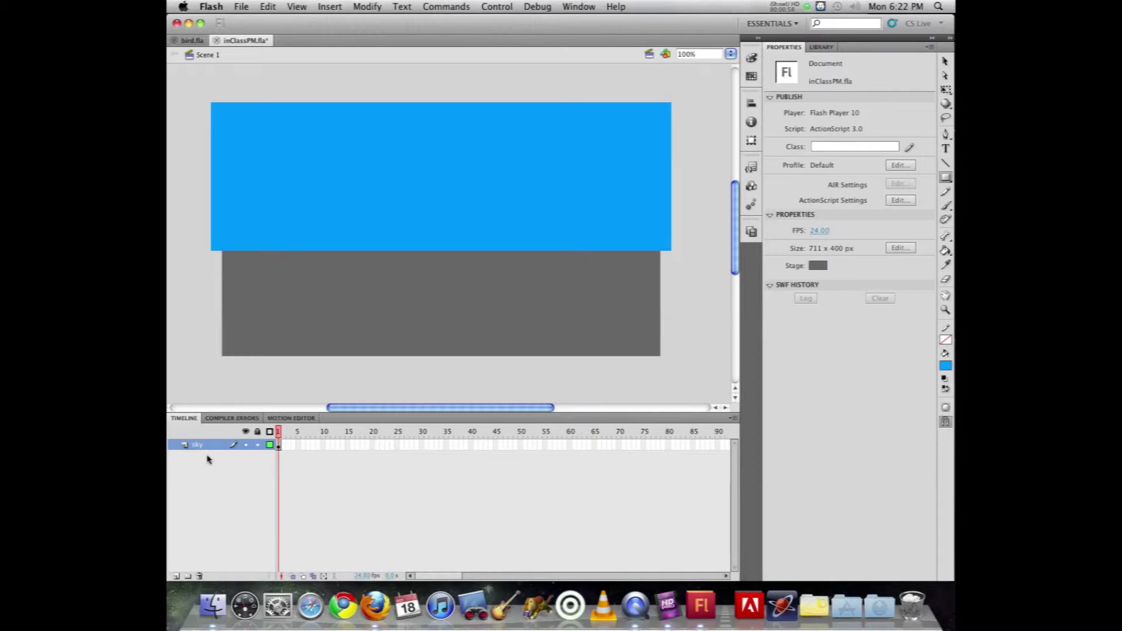
# Step: Add a new layer above the sky layer, and toggle the sky layer's lock and visibility on and off
pyautogui.click(258, 446)
pyautogui.click(258, 446)
pyautogui.click(177, 575)
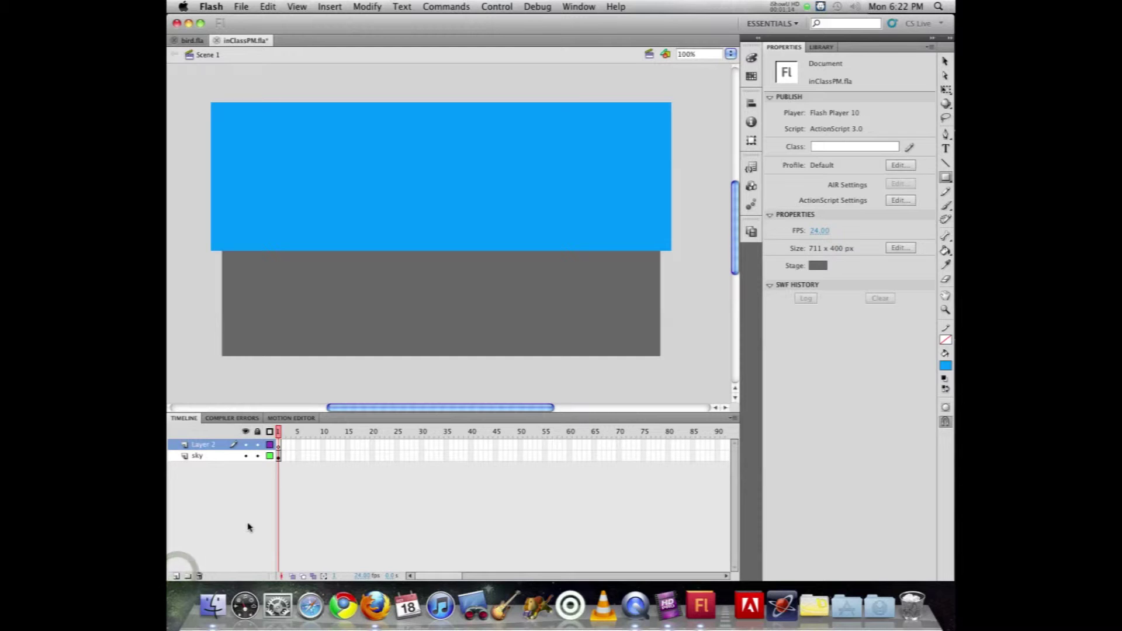
pyautogui.click(245, 456)
pyautogui.click(242, 457)
# Step: Make the sky layer active, choose the Rectangle tool and set the fill color to dark green
pyautogui.click(207, 456)
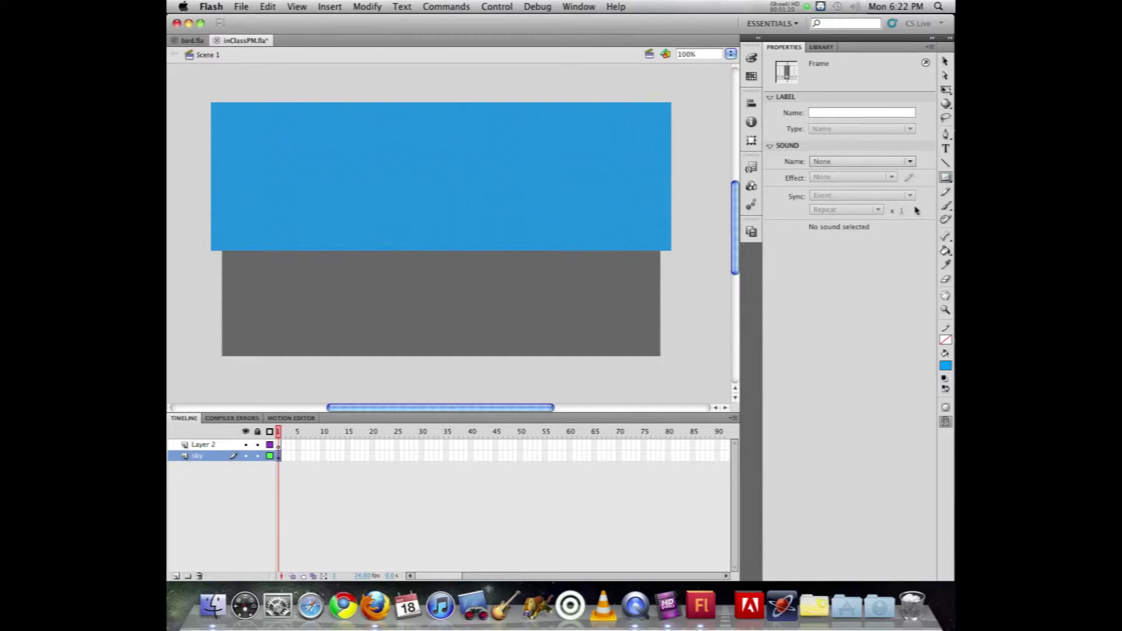
pyautogui.click(948, 179)
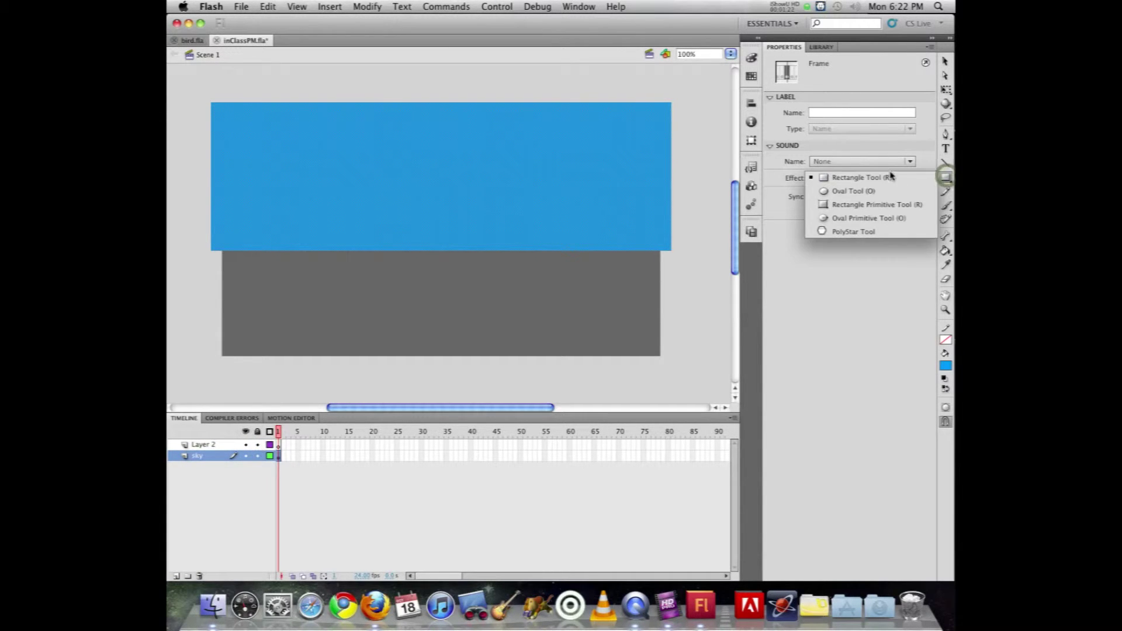
pyautogui.click(890, 174)
pyautogui.click(945, 365)
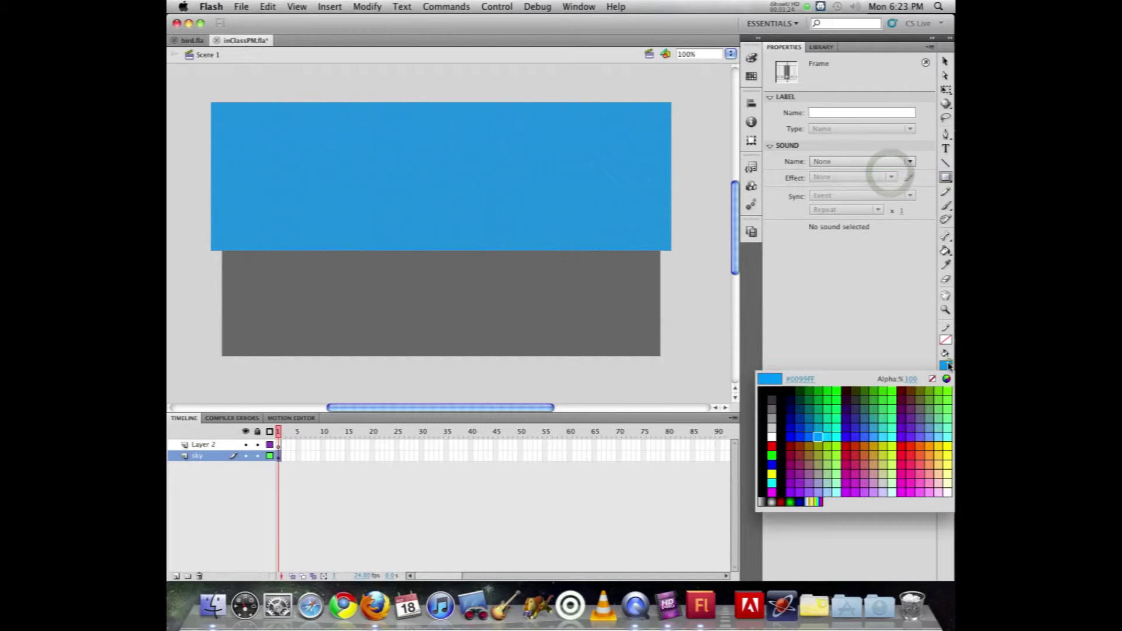
pyautogui.click(868, 396)
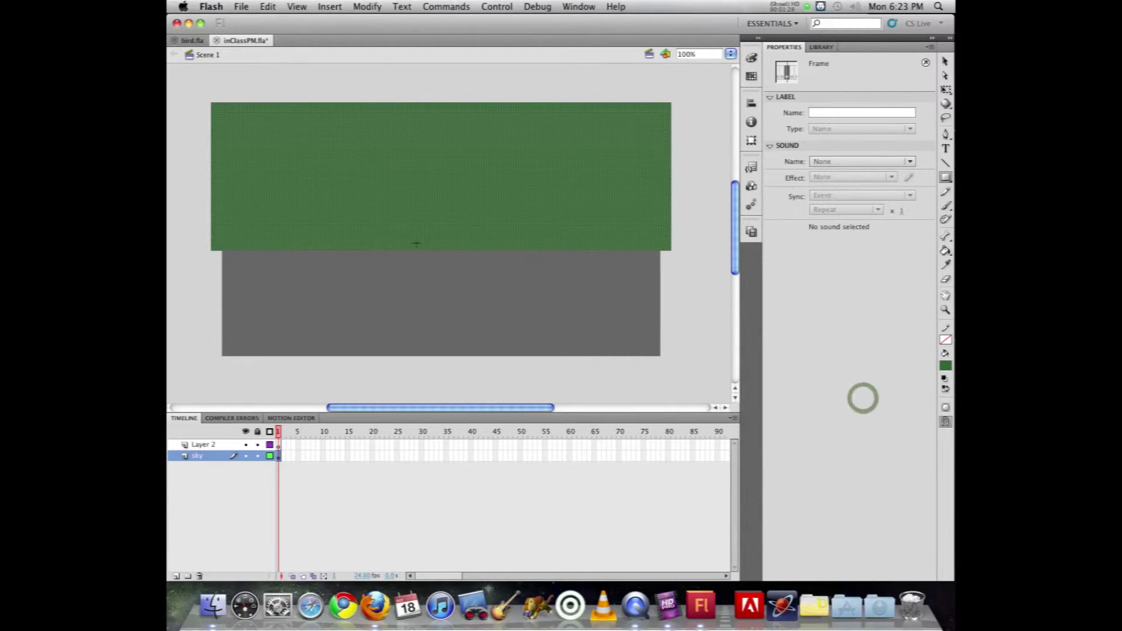
# Step: Undo the sky rectangle's recolor and draw a dark green rectangle about 656 by 171 px over its lower edge on the same layer
pyautogui.press('super+z')
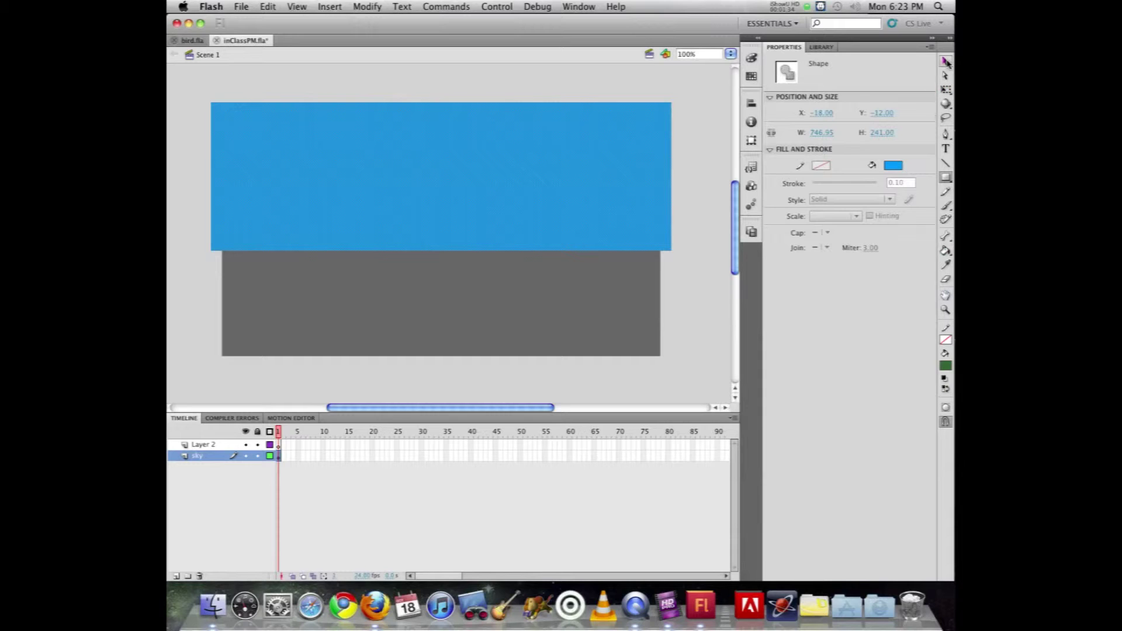
pyautogui.click(656, 277)
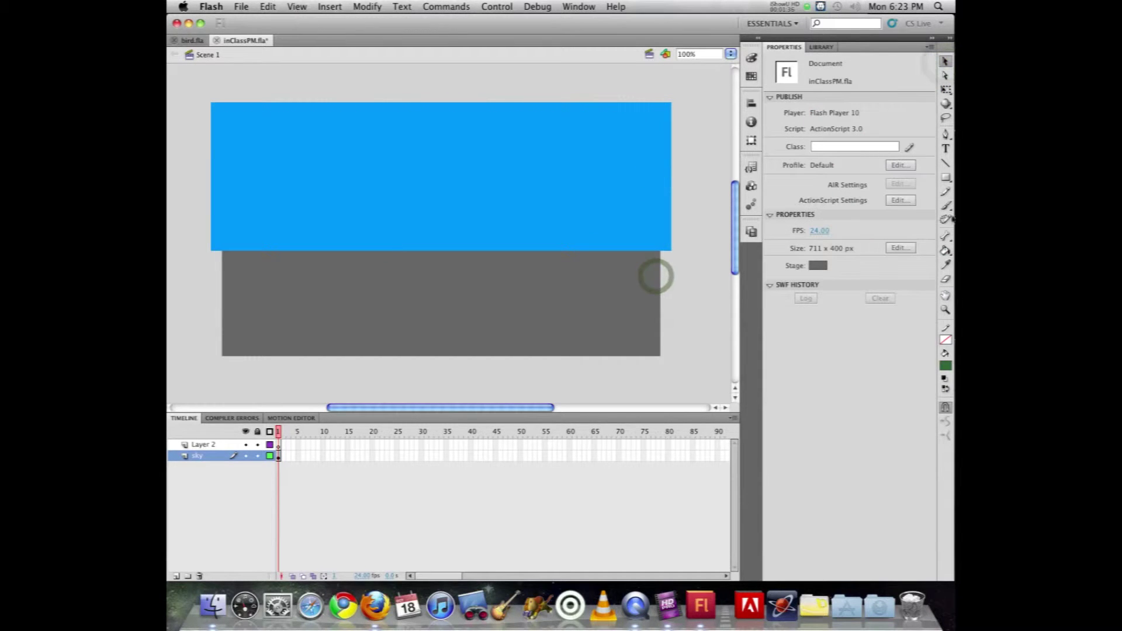
pyautogui.click(945, 178)
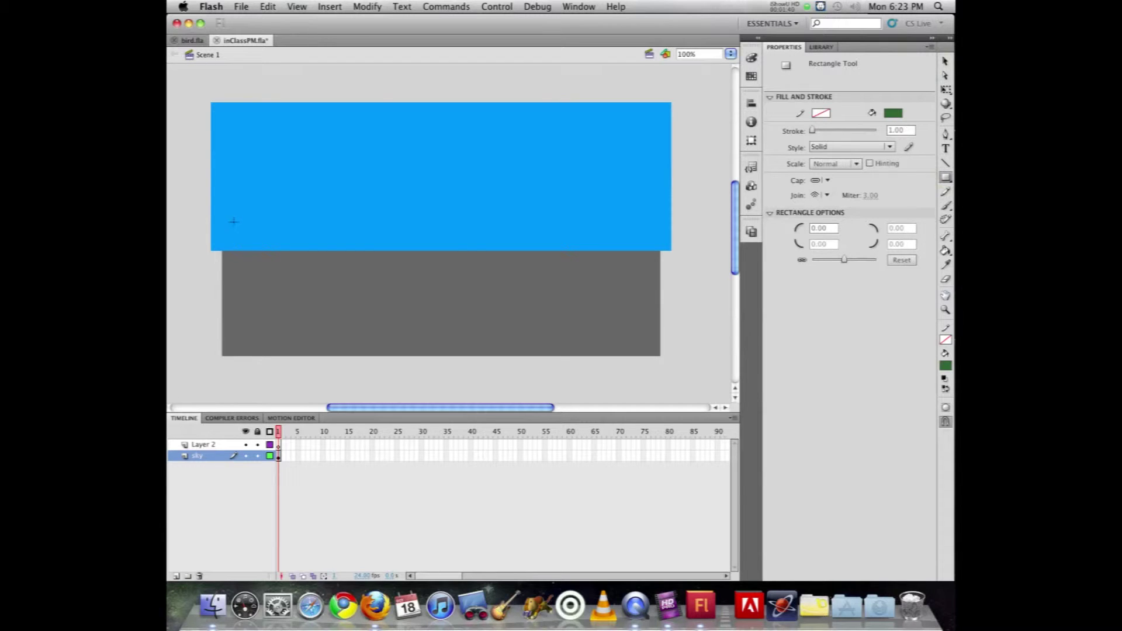
pyautogui.moveTo(233, 221)
pyautogui.mouseDown()
pyautogui.moveTo(460, 323)
pyautogui.moveTo(683, 328)
pyautogui.moveTo(637, 326)
pyautogui.mouseUp()
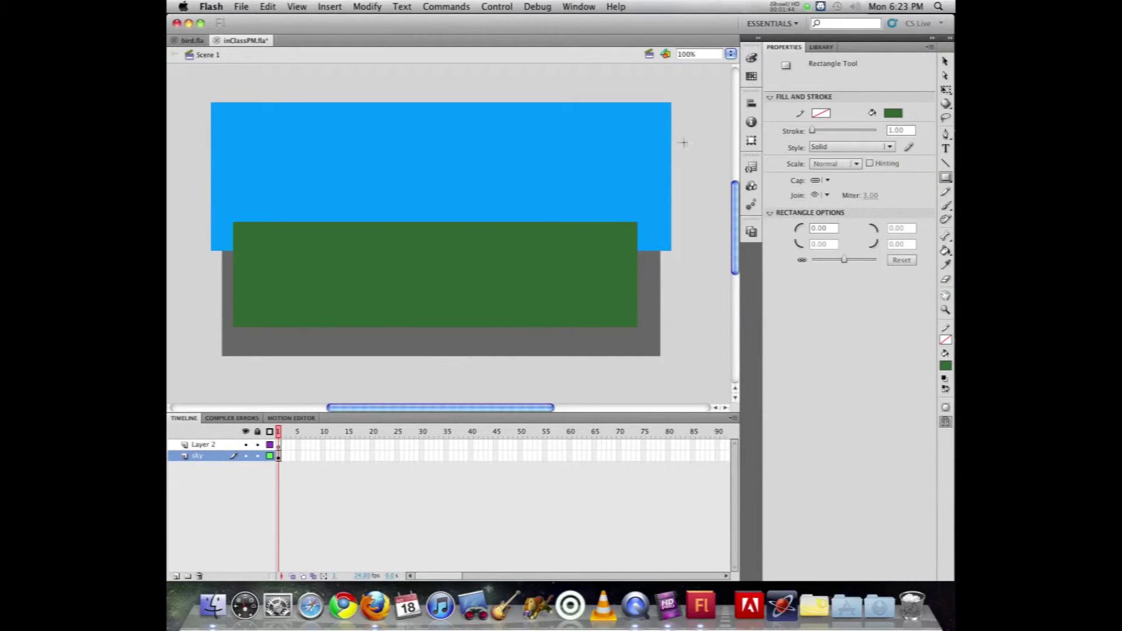
# Step: Move the green rectangle around the stage and across the blue sky shape to test how same-layer shapes interact
pyautogui.click(945, 60)
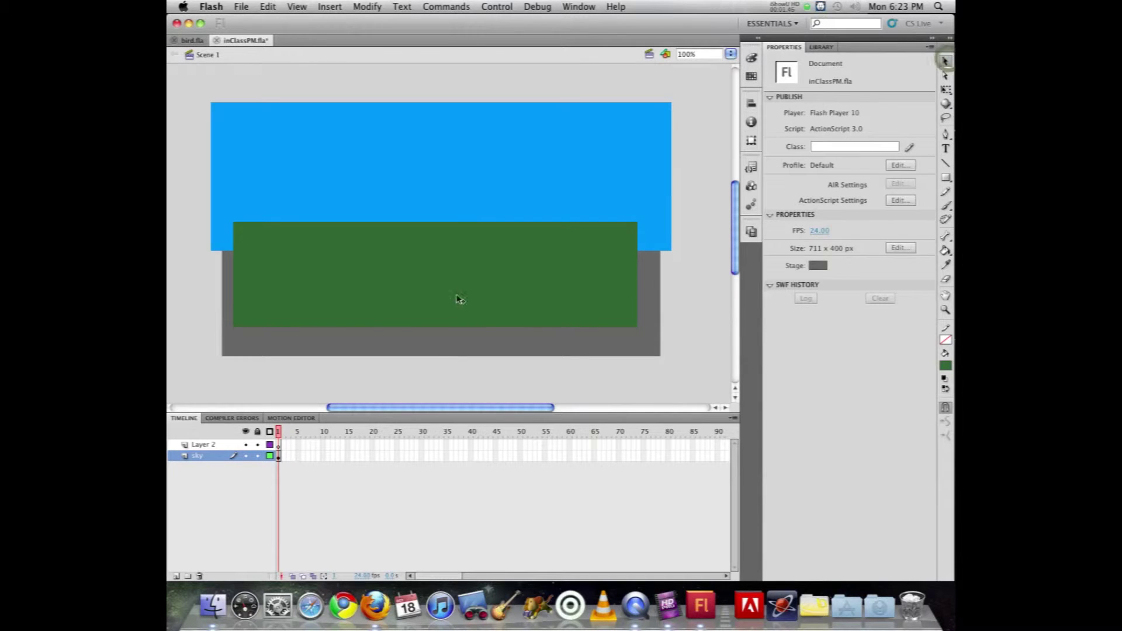
pyautogui.moveTo(461, 279); pyautogui.dragTo(488, 352)
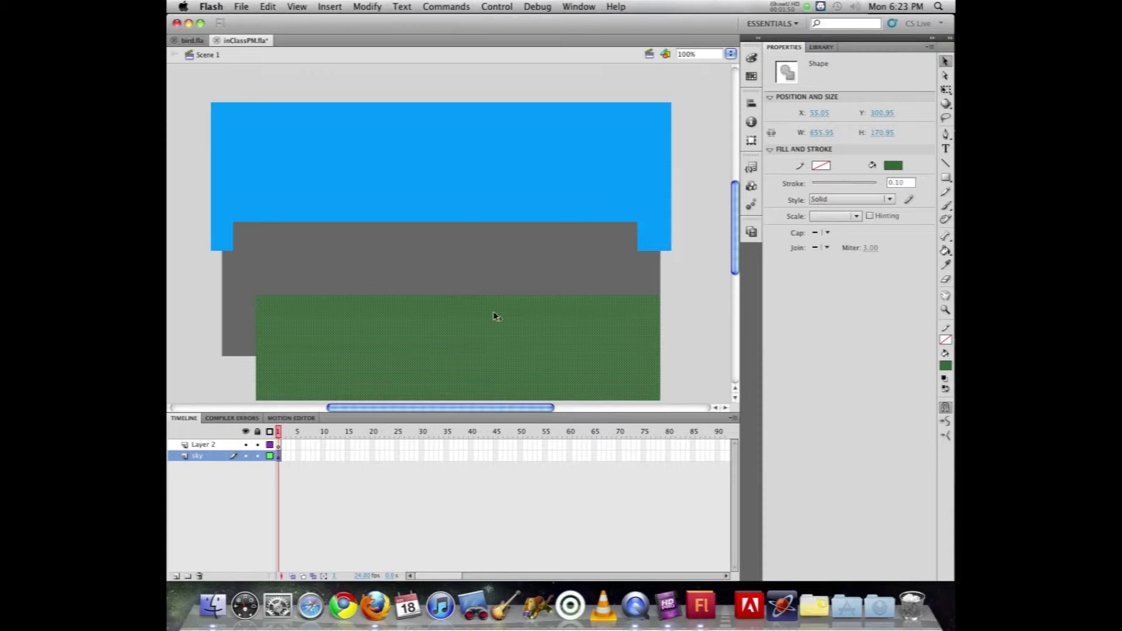
pyautogui.moveTo(493, 313); pyautogui.dragTo(458, 258)
pyautogui.click(442, 257)
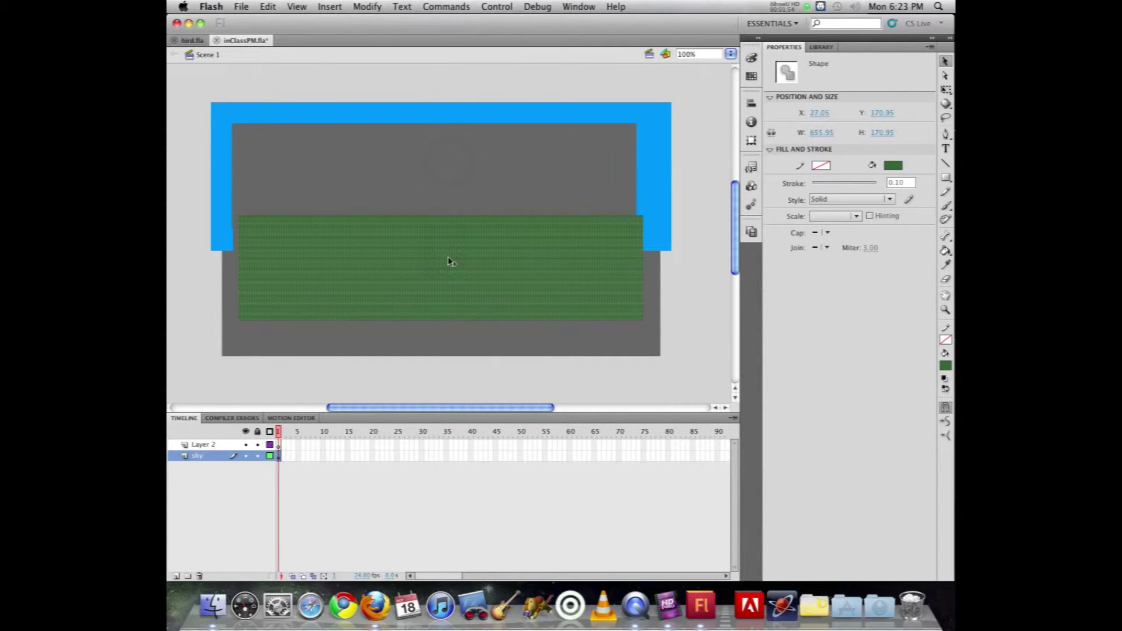
# Step: Undo all the moves of the green rectangle
pyautogui.press('super+z')
pyautogui.press('super+z')
pyautogui.press('super+z')
pyautogui.press('super+z')
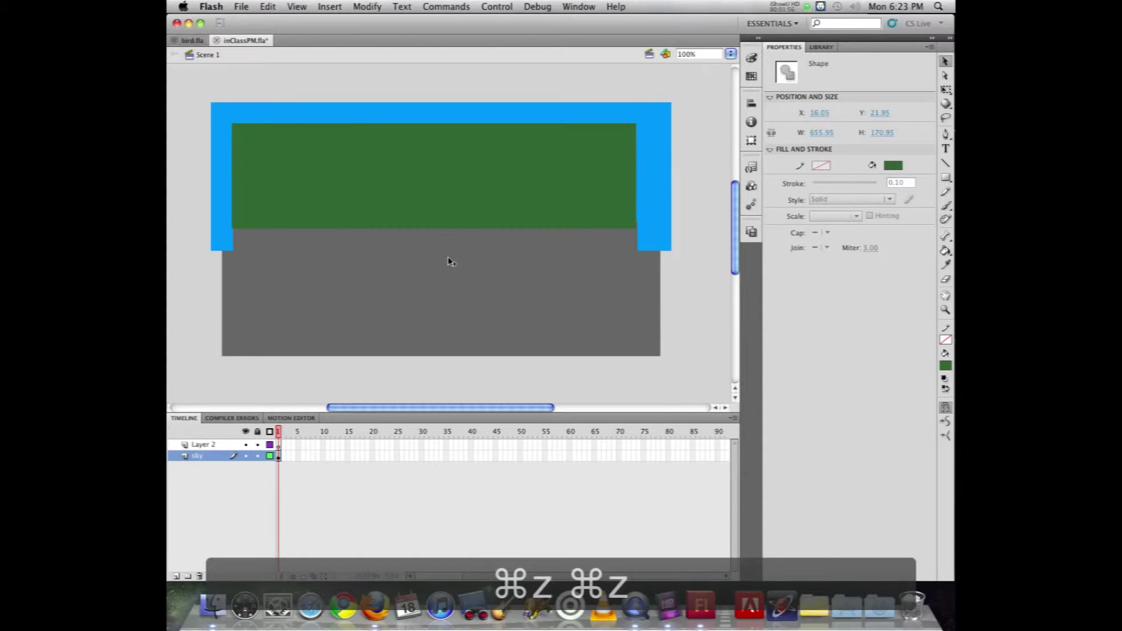
pyautogui.press('super+z')
pyautogui.press('super+z')
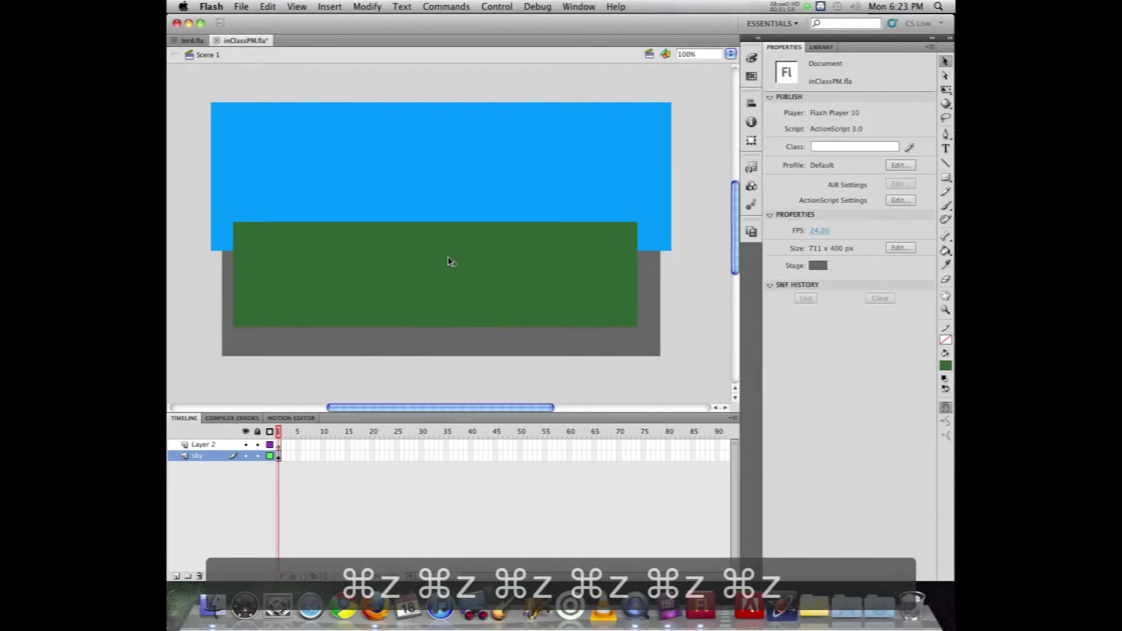
# Step: Lock the sky layer and rename Layer 2 as "ground"
pyautogui.click(258, 456)
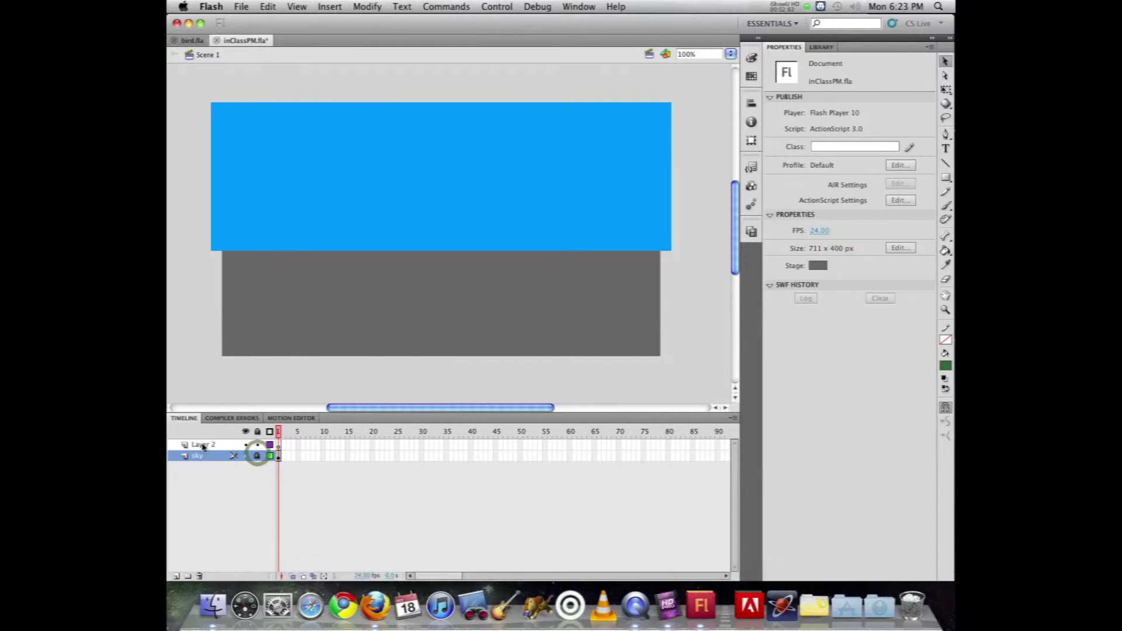
pyautogui.click(201, 446)
pyautogui.doubleClick(202, 445)
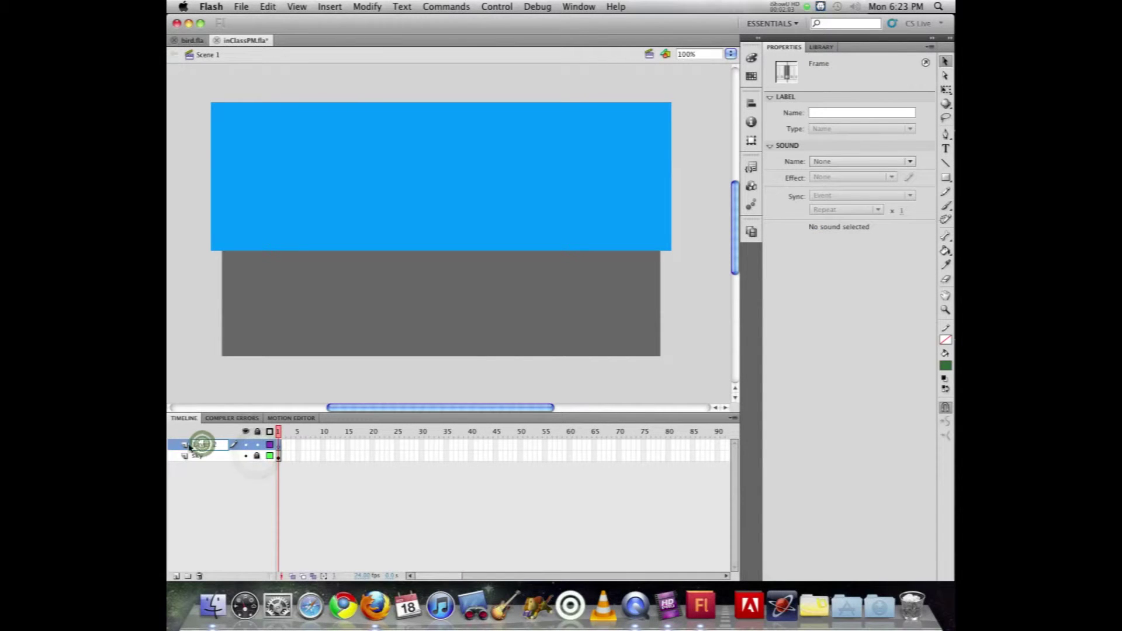
pyautogui.click(221, 443)
pyautogui.write('ground')
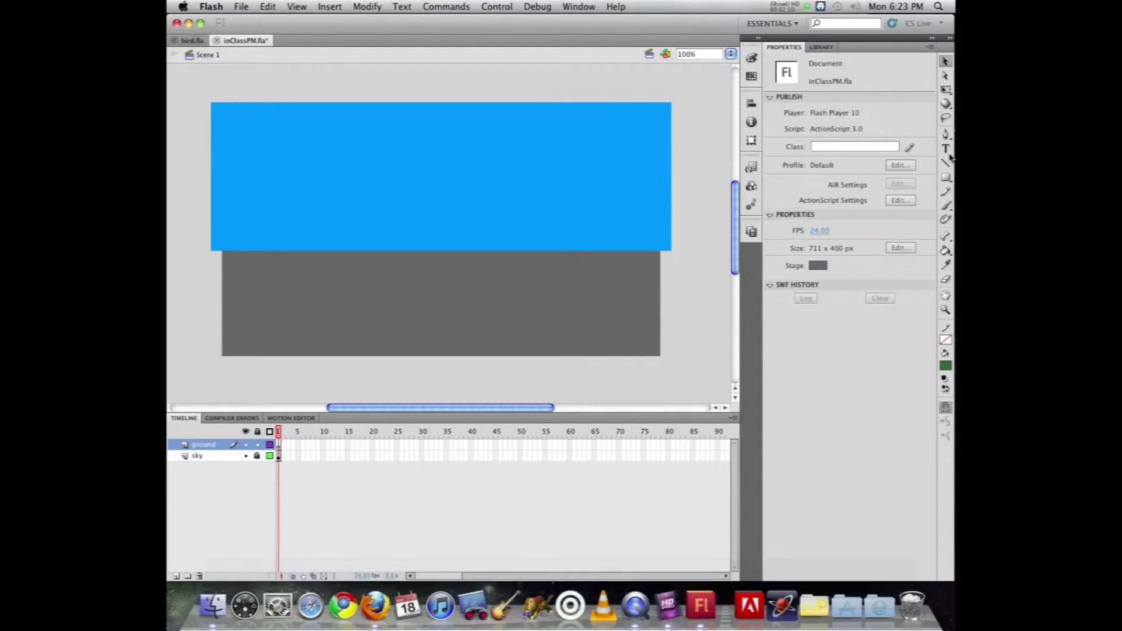
# Step: Draw a dark green rectangle on the ground layer over the lower half of the stage, overhanging its edges, and lock the layer
pyautogui.click(945, 177)
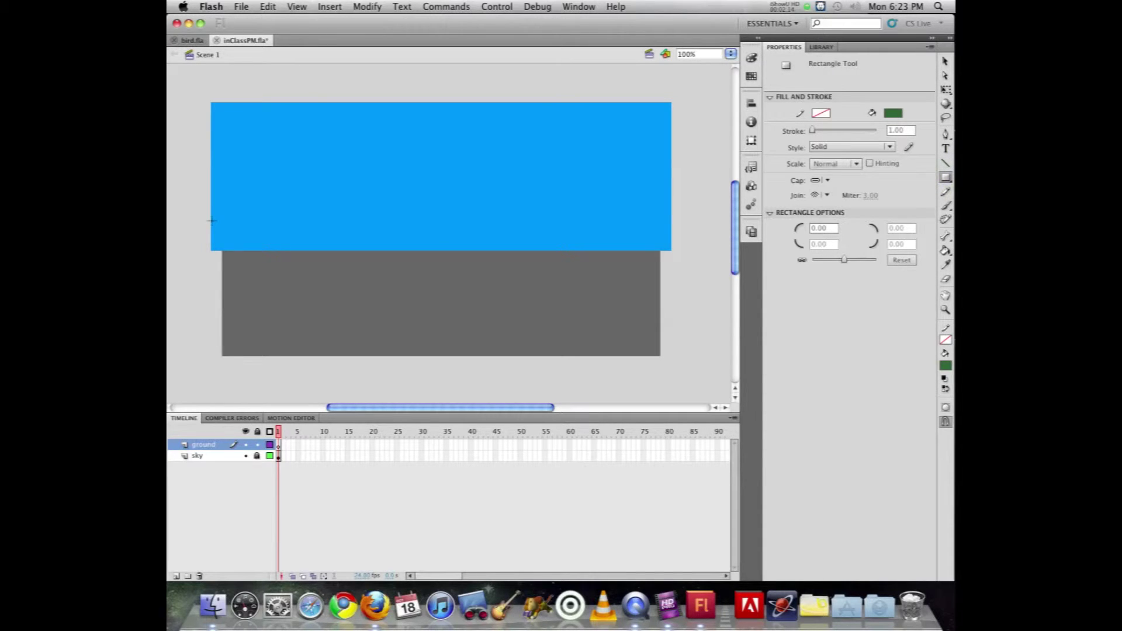
pyautogui.moveTo(202, 220); pyautogui.dragTo(682, 363)
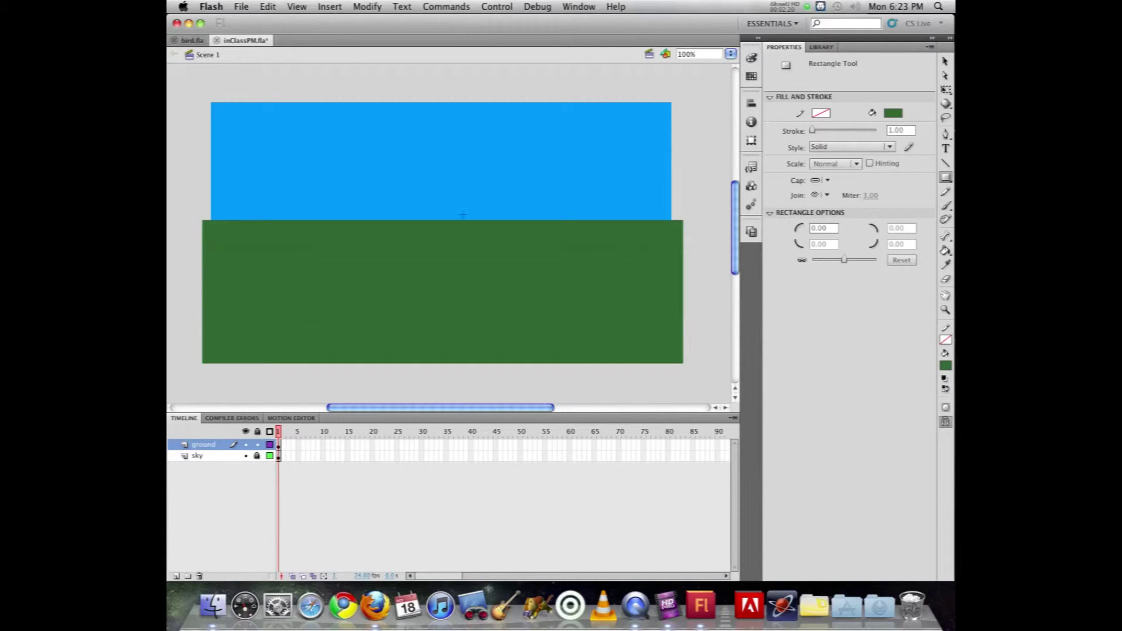
pyautogui.click(945, 61)
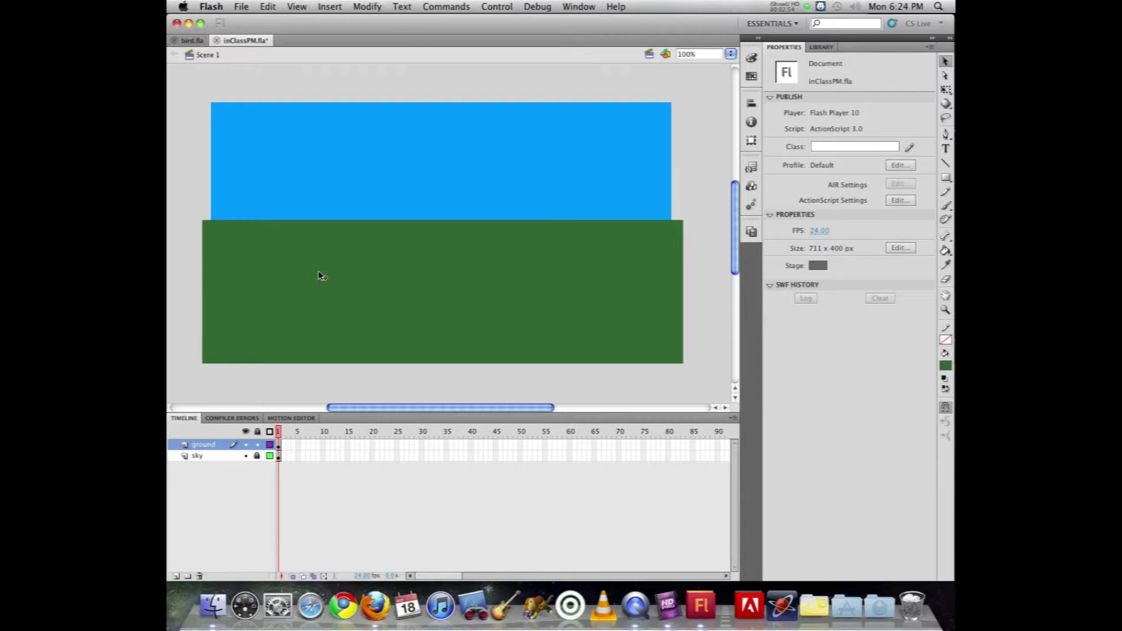
pyautogui.click(257, 446)
# Step: Add a new layer above the ground layer and name it "stage guide"
pyautogui.click(176, 576)
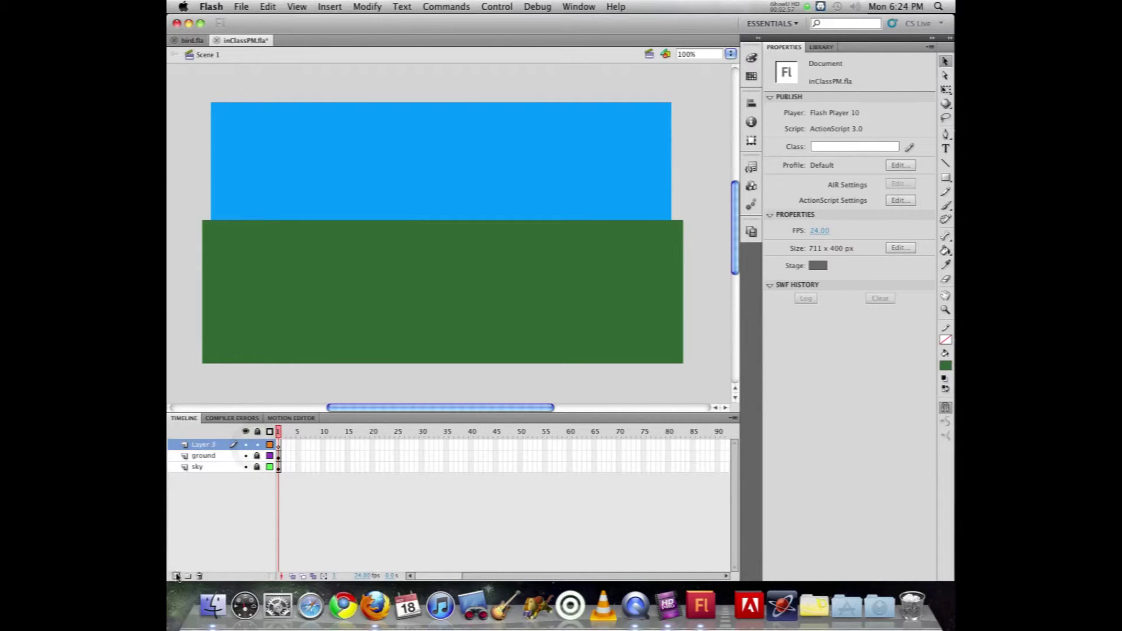
pyautogui.doubleClick(205, 445)
pyautogui.write('s')
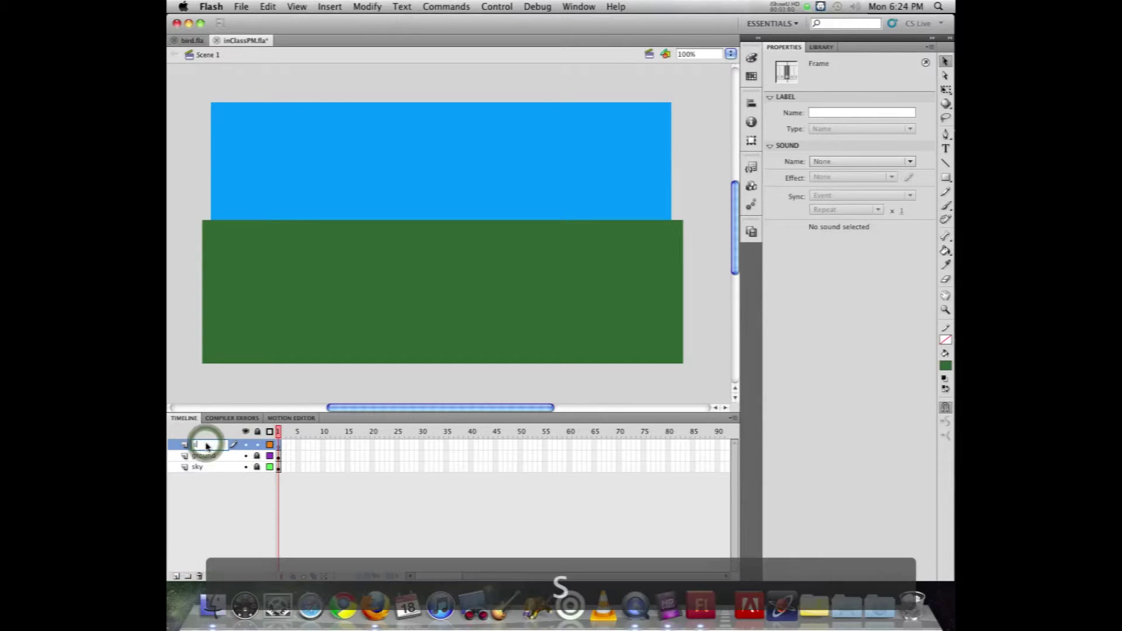
pyautogui.write('tage guide')
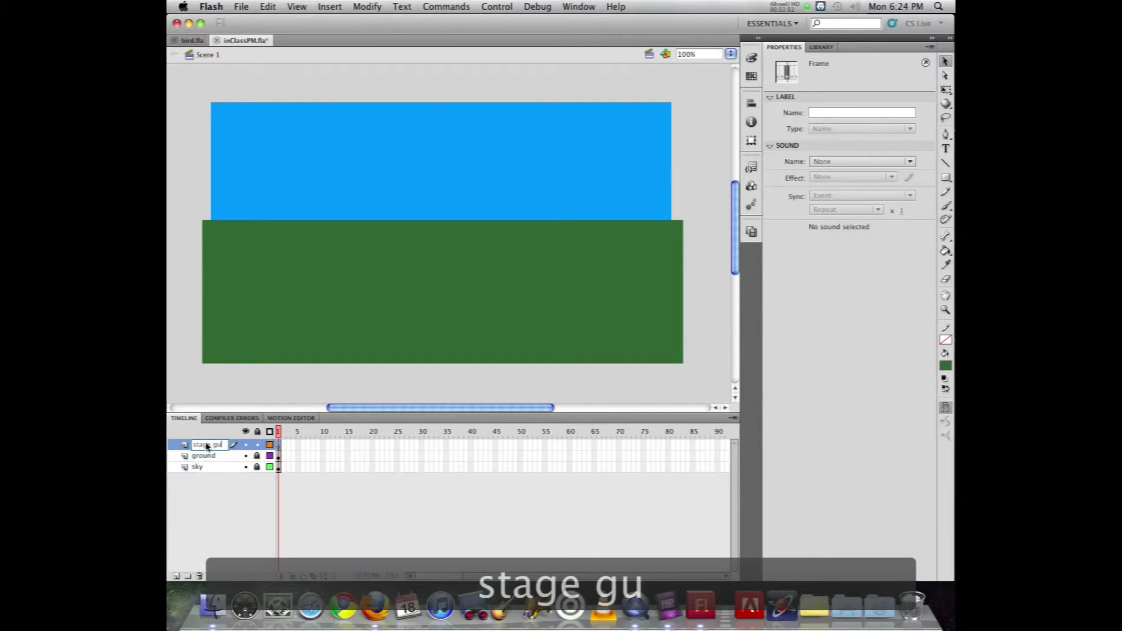
pyautogui.press('Return')
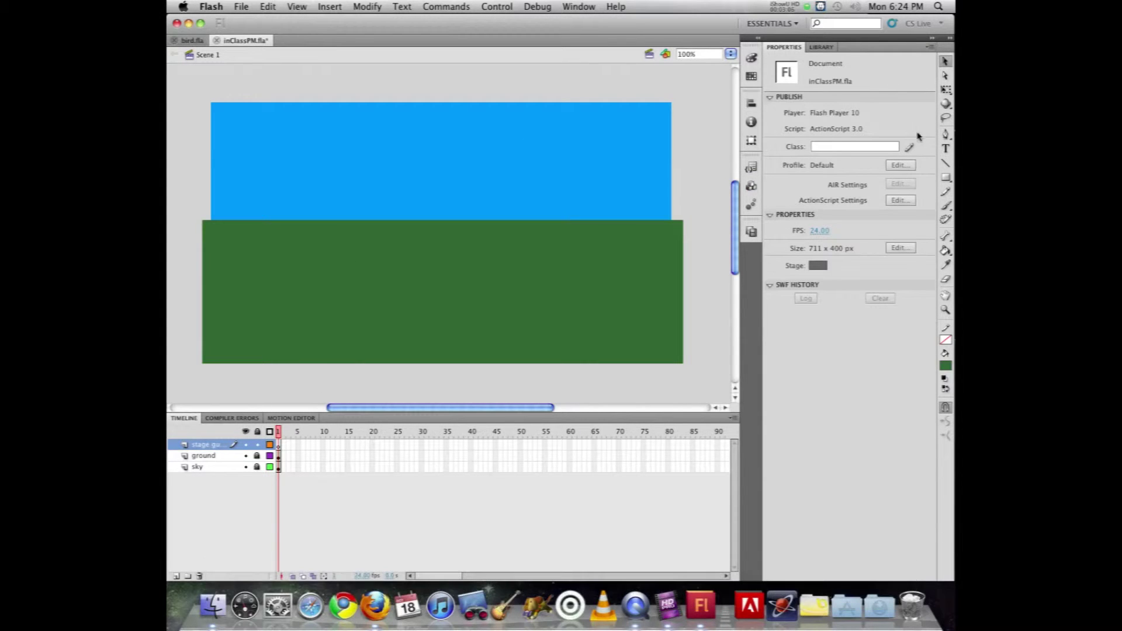
# Step: Draw a rectangle outline about 327 by 233 px with a red stroke and no fill on the stage guide layer
pyautogui.click(945, 178)
pyautogui.click(817, 113)
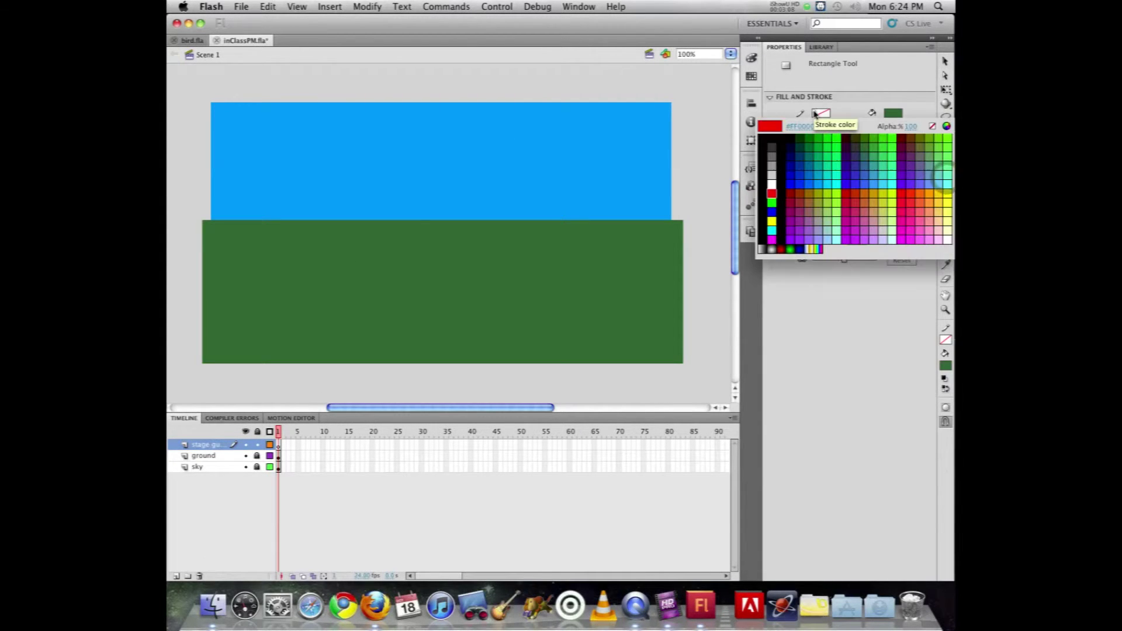
pyautogui.click(904, 193)
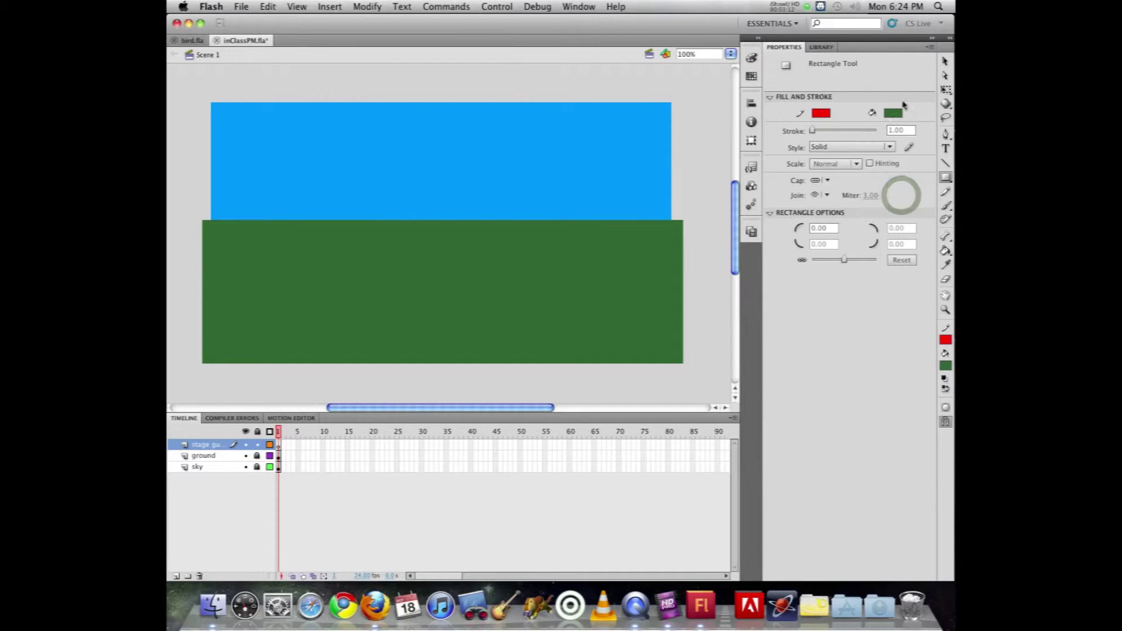
pyautogui.click(895, 111)
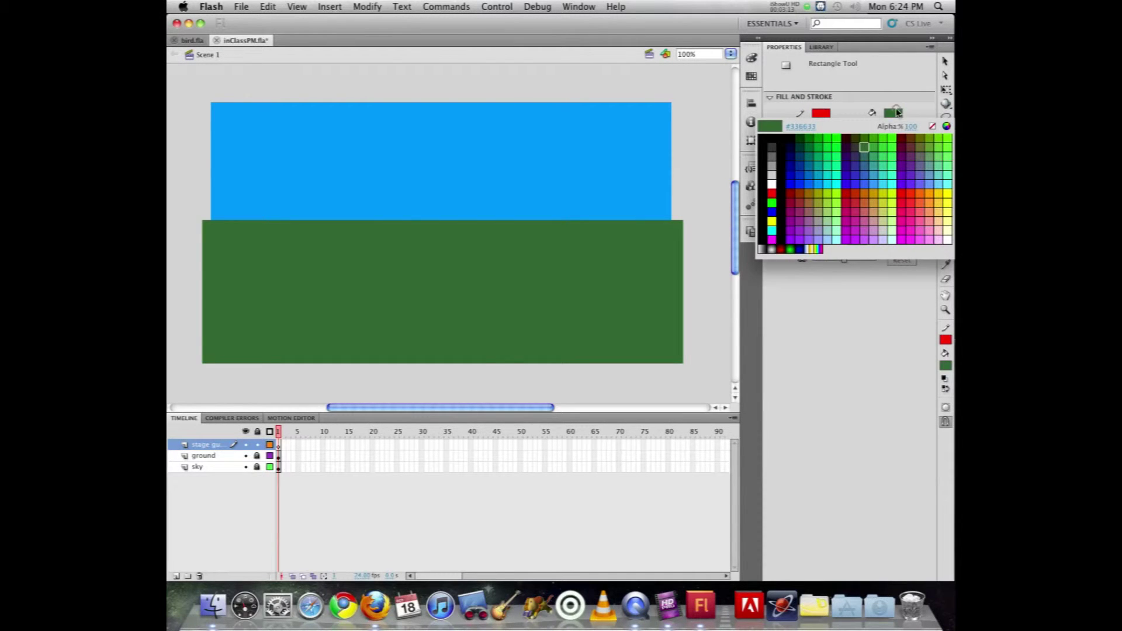
pyautogui.click(931, 127)
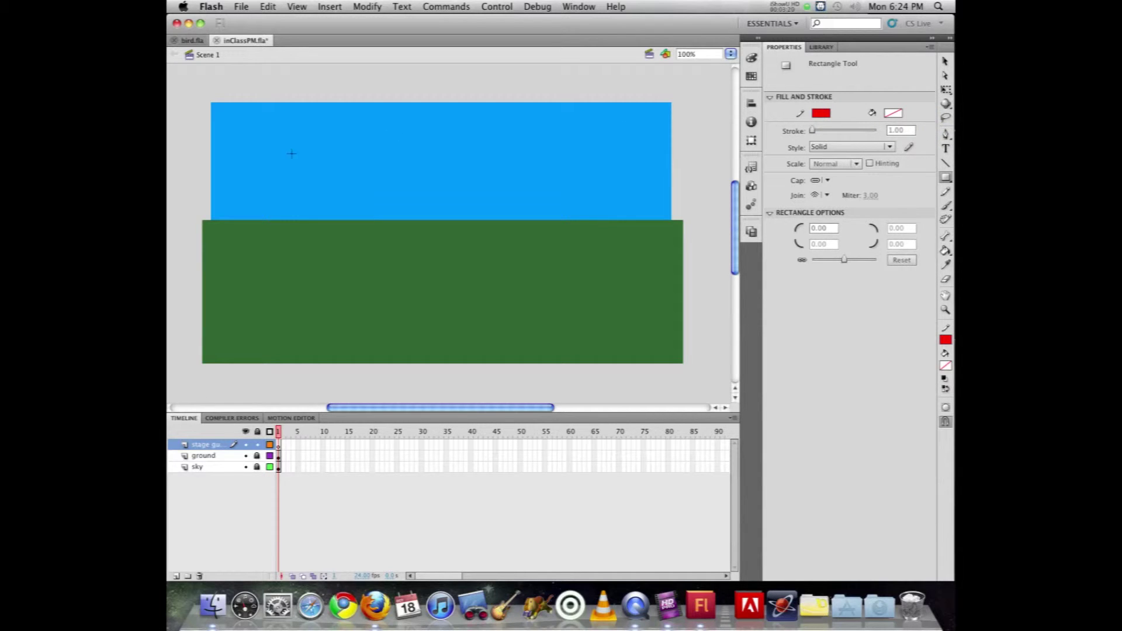
pyautogui.moveTo(291, 154); pyautogui.dragTo(493, 297)
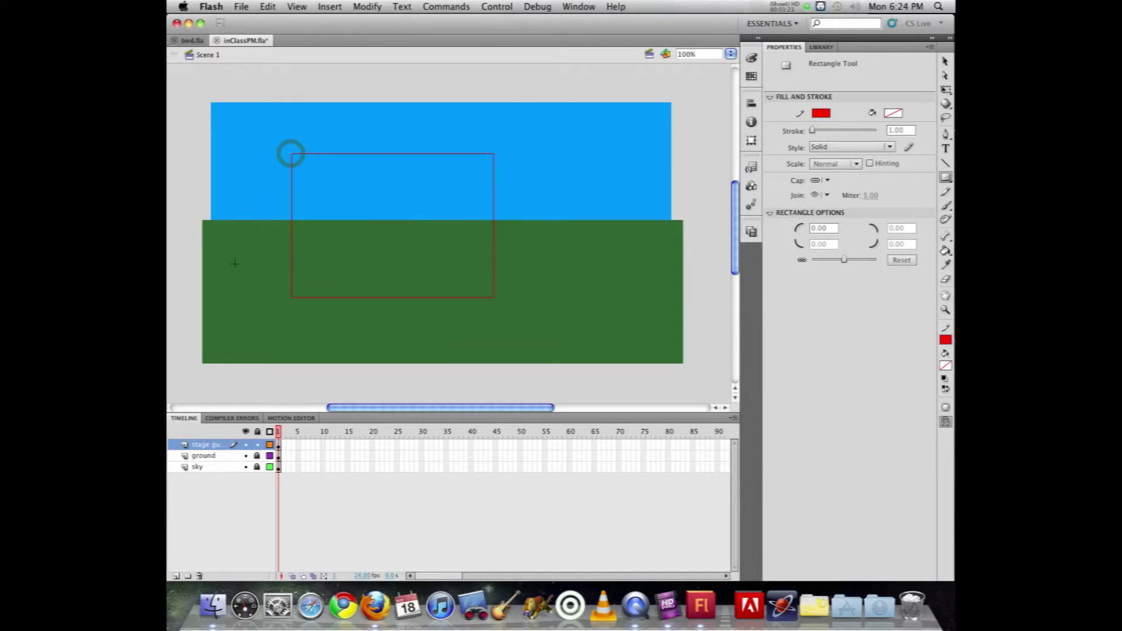
# Step: Select all four sides of the red outline and set its position to X 0 and Y 0
pyautogui.click(946, 62)
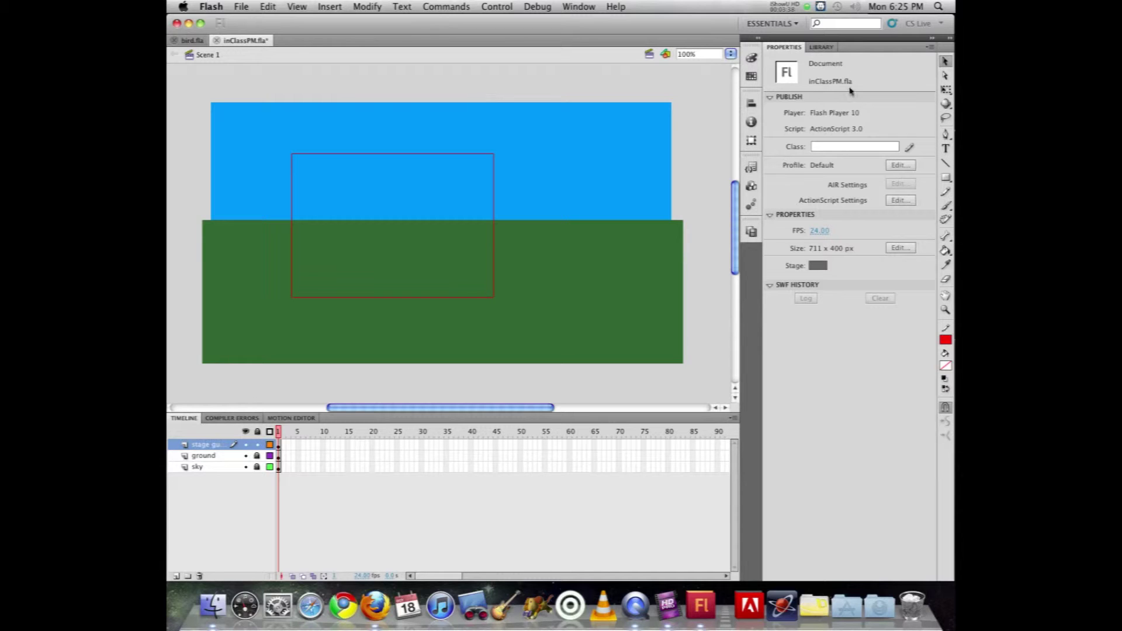
pyautogui.doubleClick(494, 177)
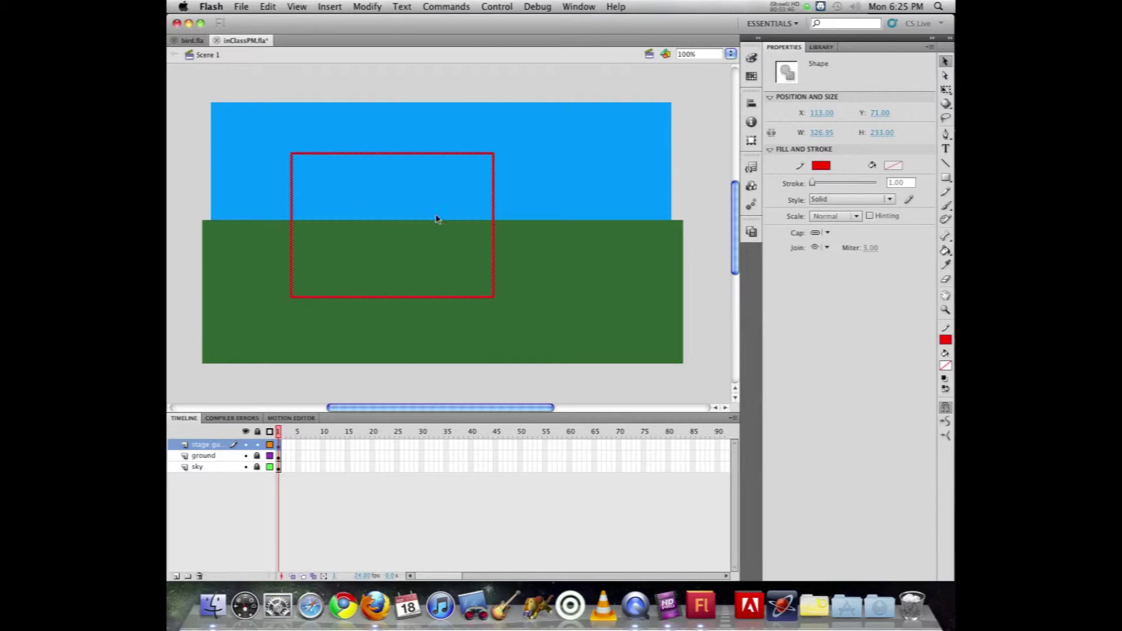
pyautogui.click(466, 242)
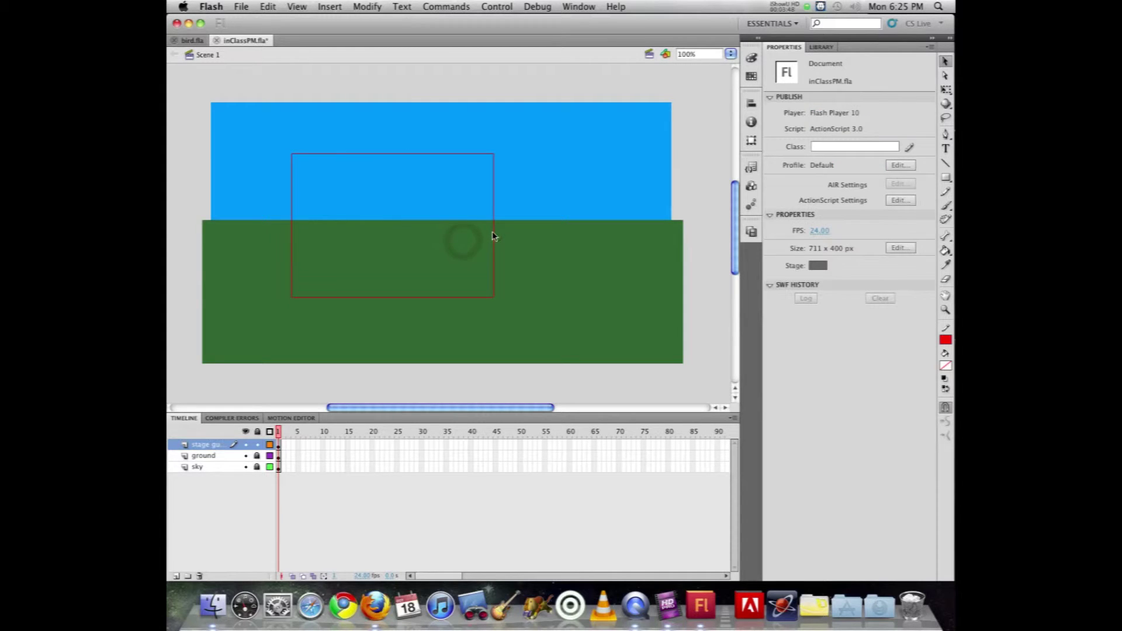
pyautogui.doubleClick(492, 236)
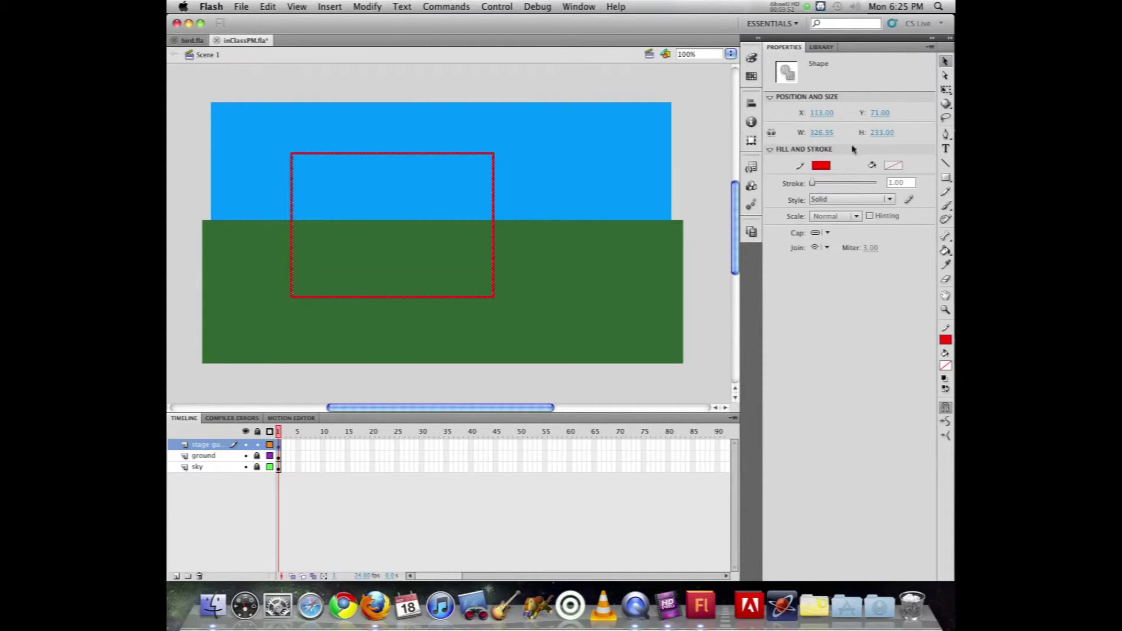
pyautogui.click(813, 115)
pyautogui.write('0')
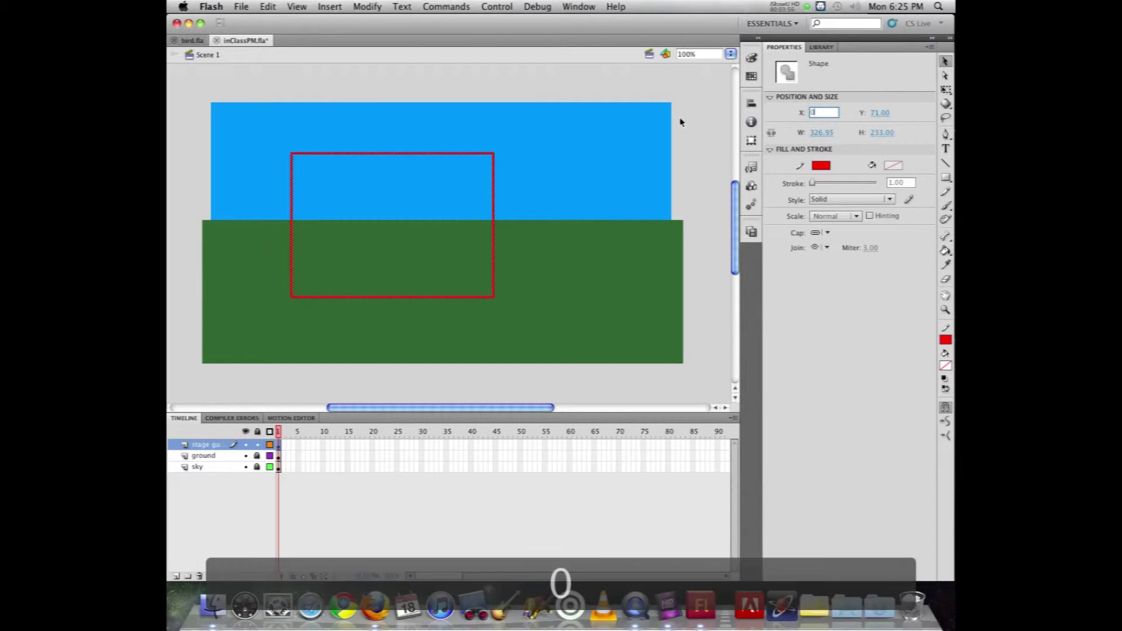
pyautogui.press('Tab')
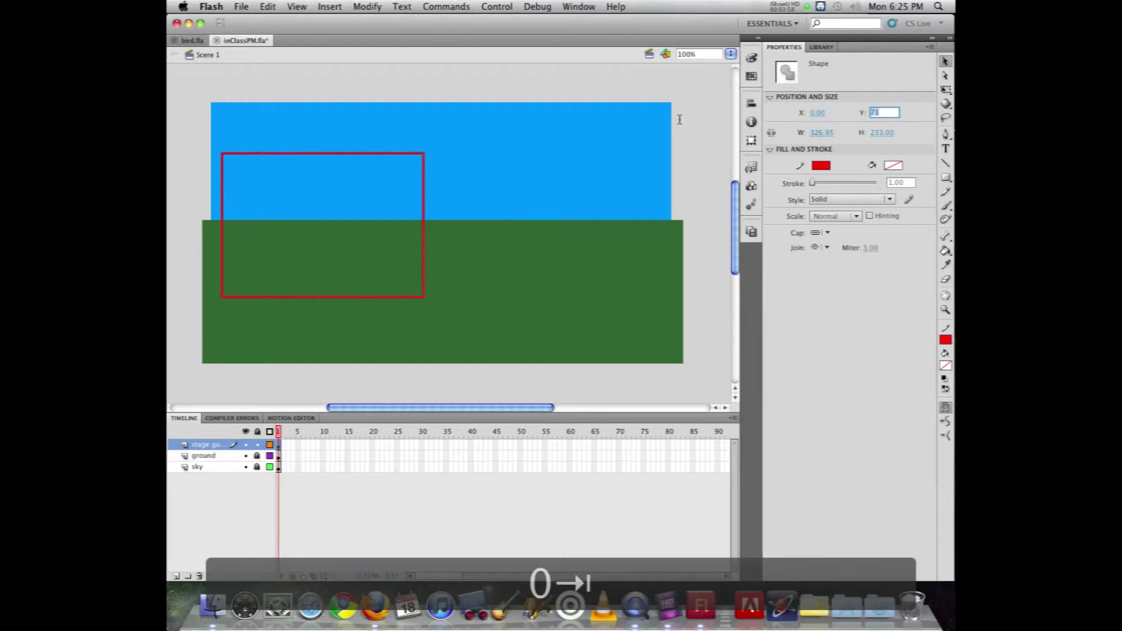
pyautogui.write('0')
pyautogui.press('Tab')
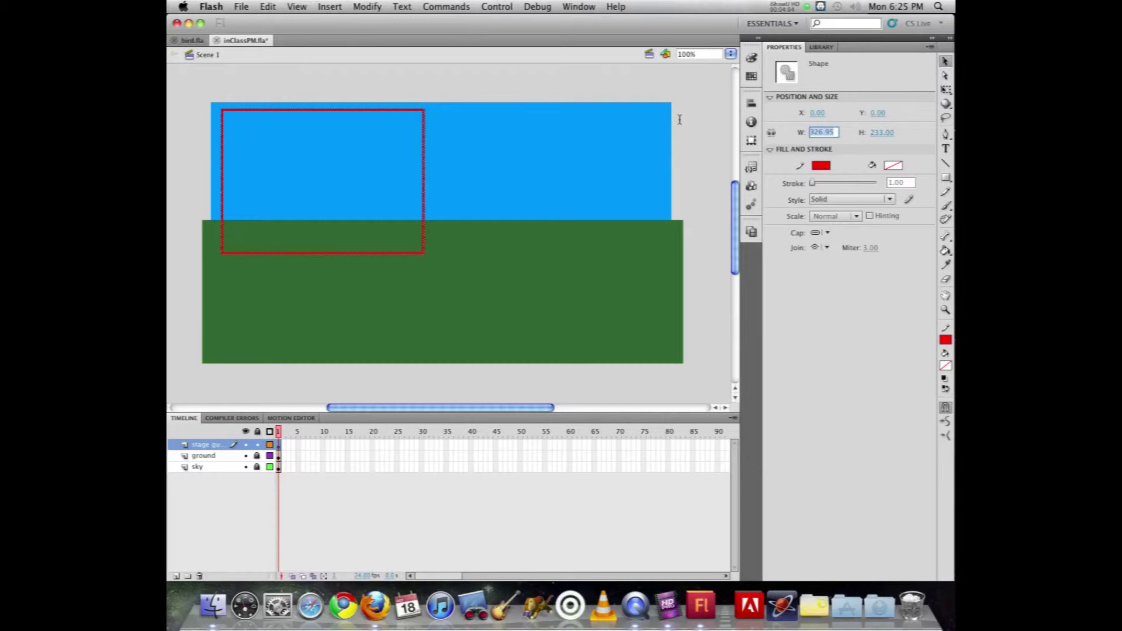
# Step: Set the red outline's width to 711 and height to 400, and lock the stage guide layer
pyautogui.write('711')
pyautogui.press('Tab')
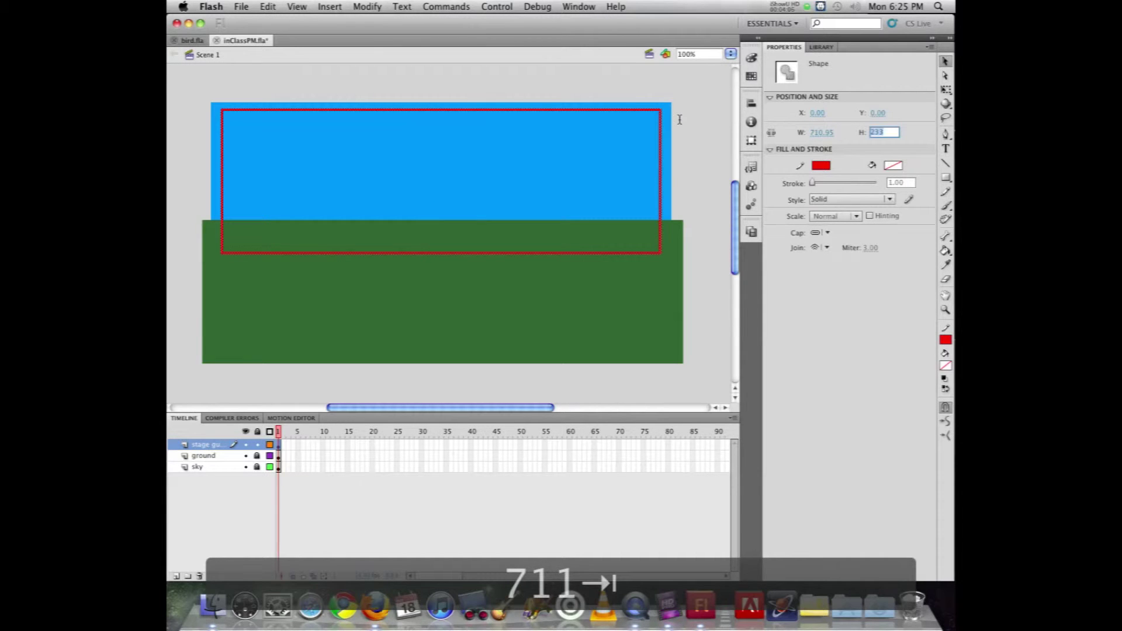
pyautogui.write('400')
pyautogui.press('Return')
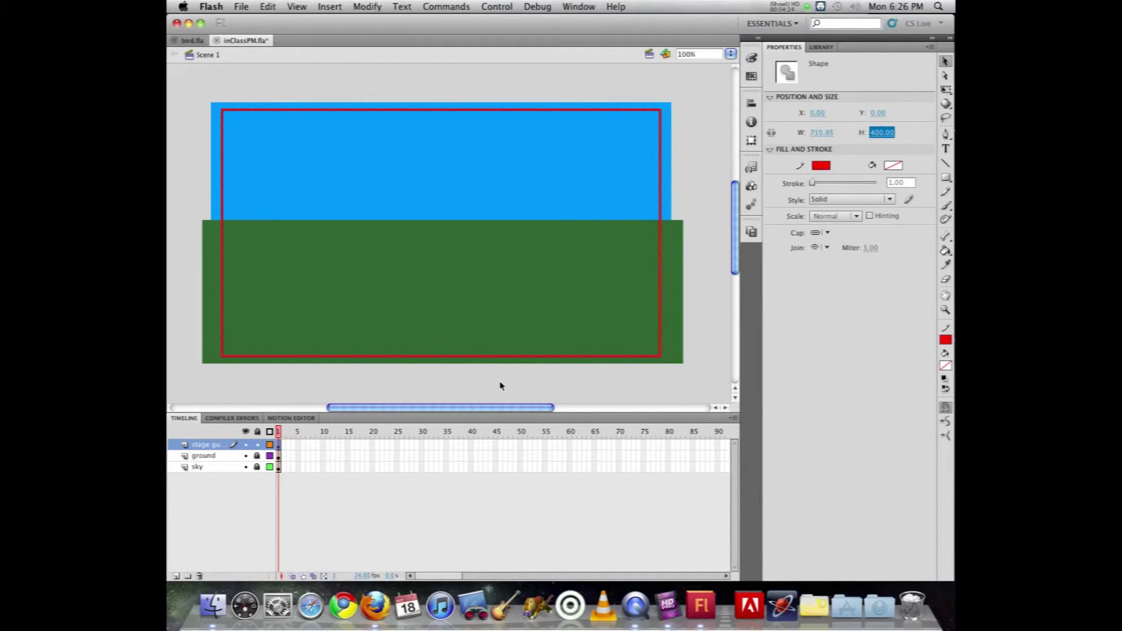
pyautogui.click(257, 445)
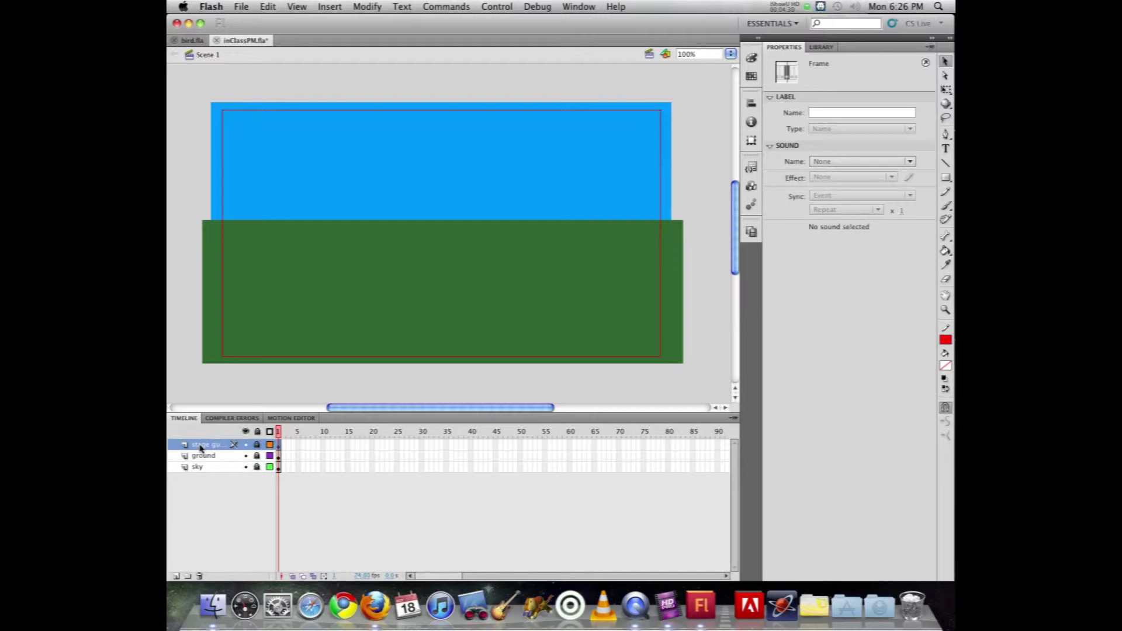
pyautogui.click(372, 353)
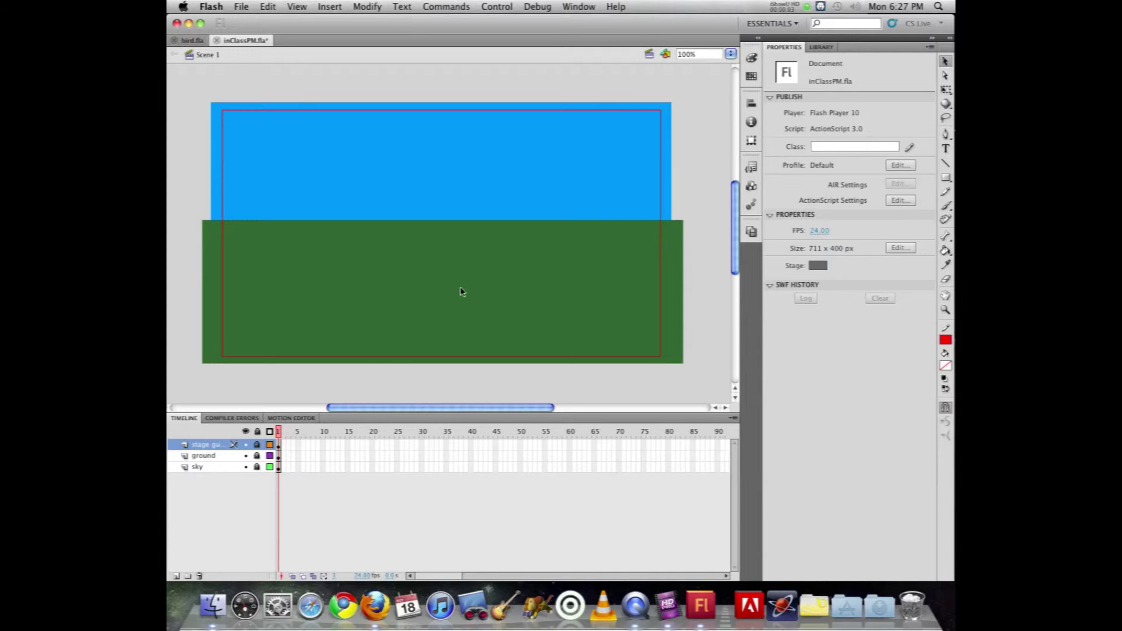
# Step: Test the movie, enlarge the preview window to inspect the area beyond the stage, and close the preview
pyautogui.click(510, 7)
pyautogui.moveTo(620, 95)
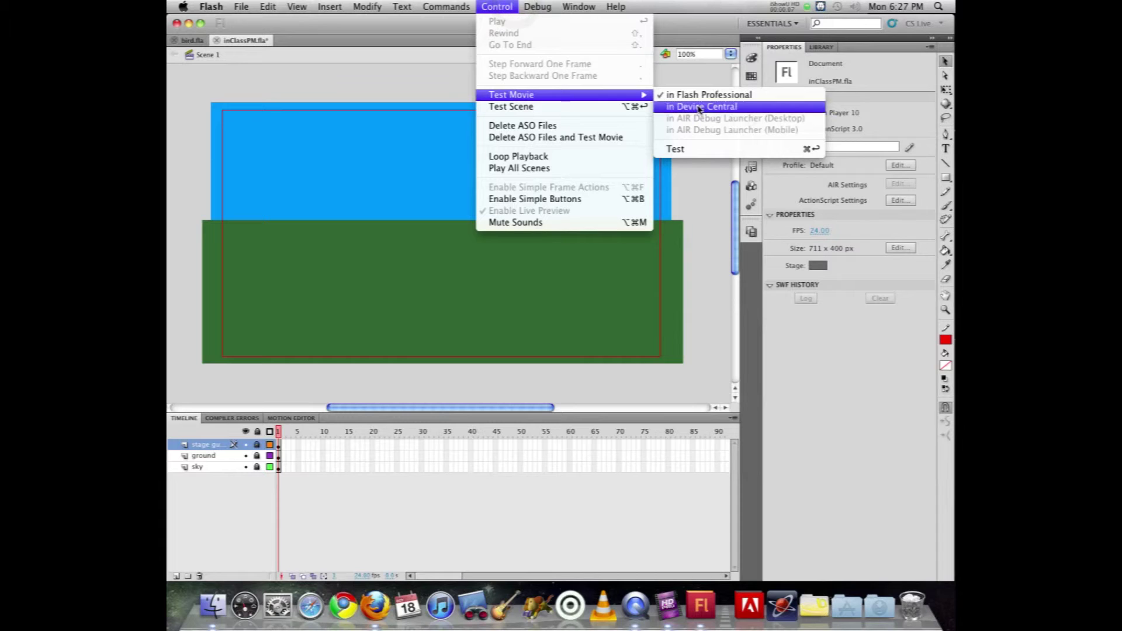
pyautogui.click(685, 151)
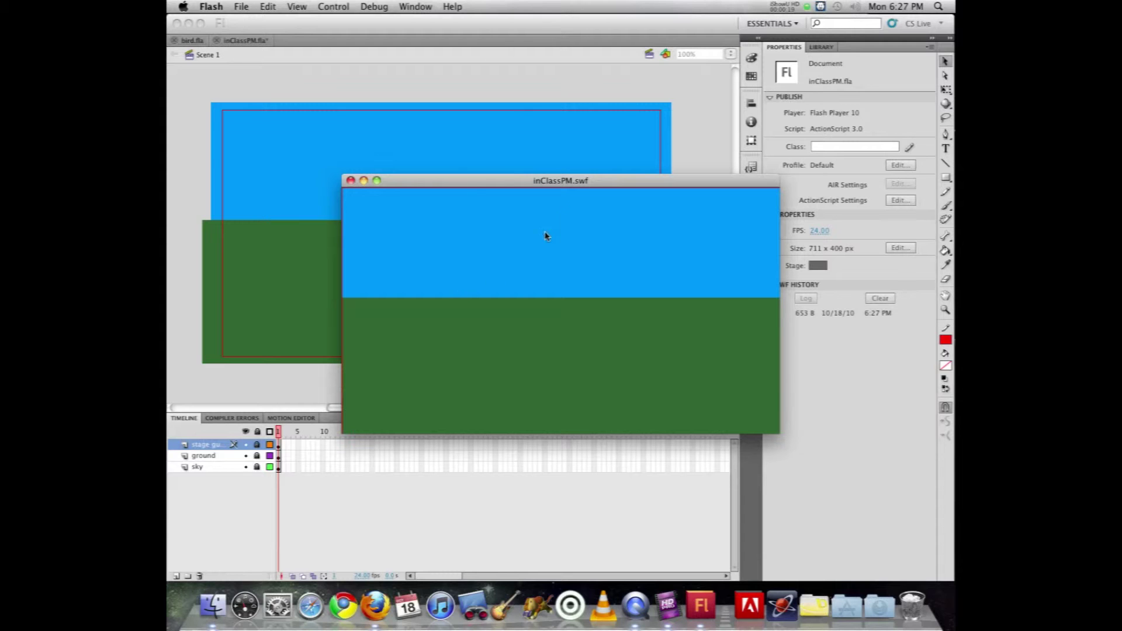
pyautogui.moveTo(575, 182); pyautogui.dragTo(530, 96)
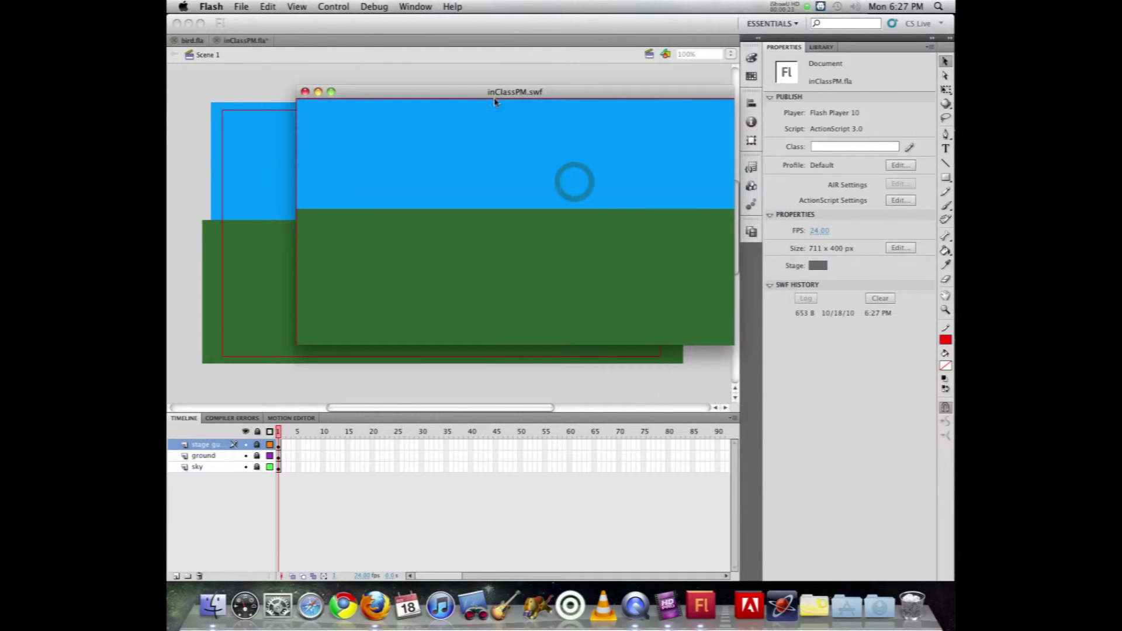
pyautogui.moveTo(735, 341); pyautogui.dragTo(942, 522)
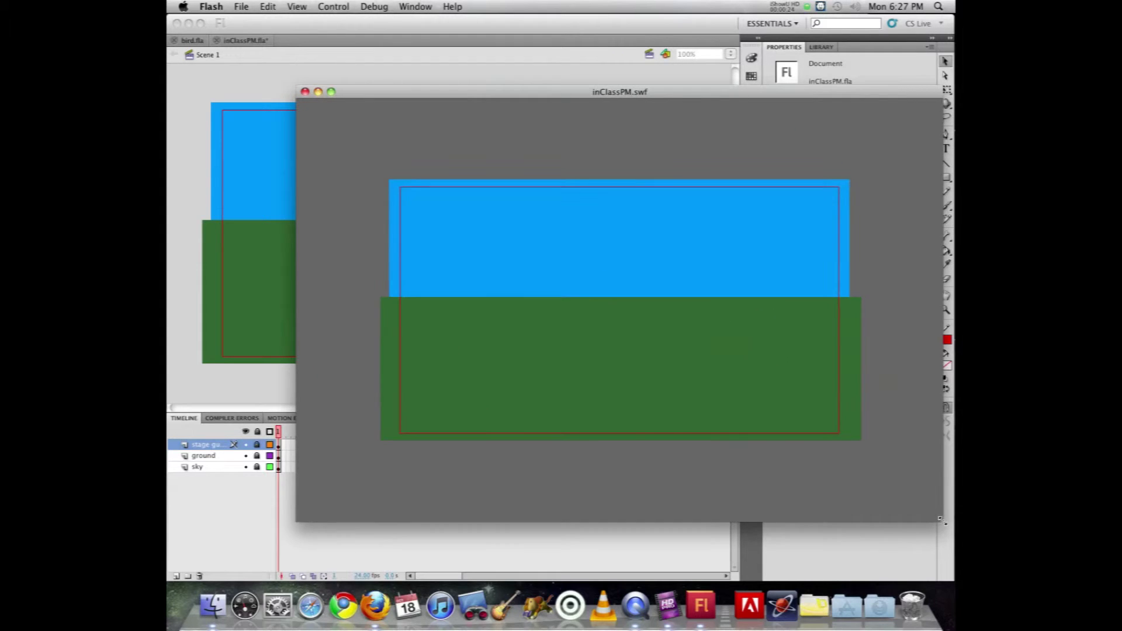
pyautogui.click(305, 92)
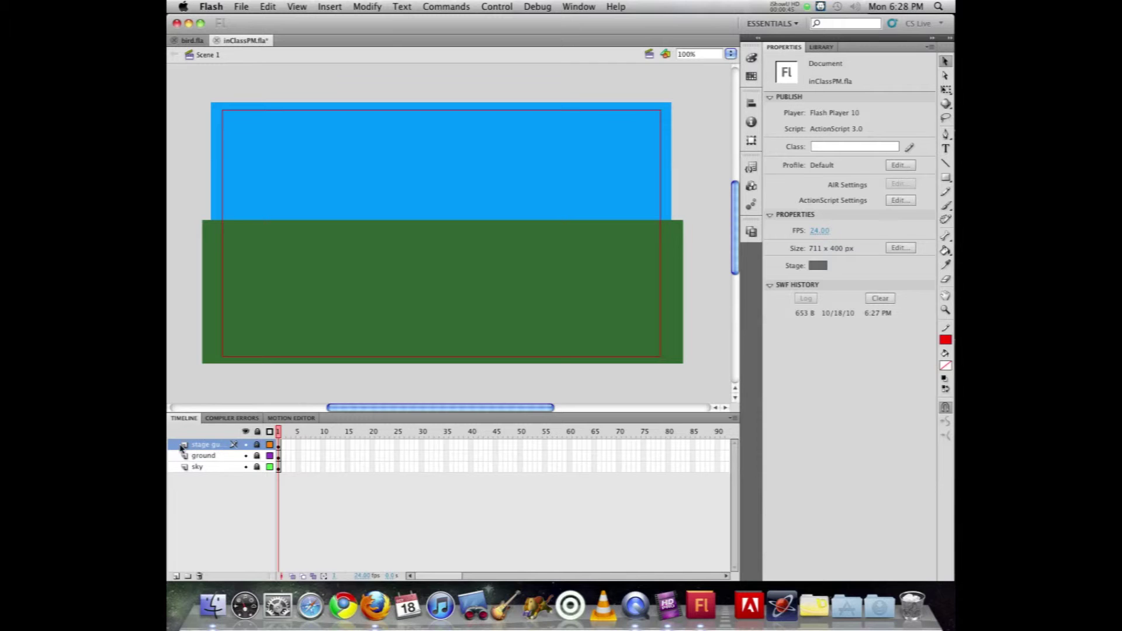
# Step: Change the stage guide layer's type to Guide in its layer properties
pyautogui.doubleClick(183, 445)
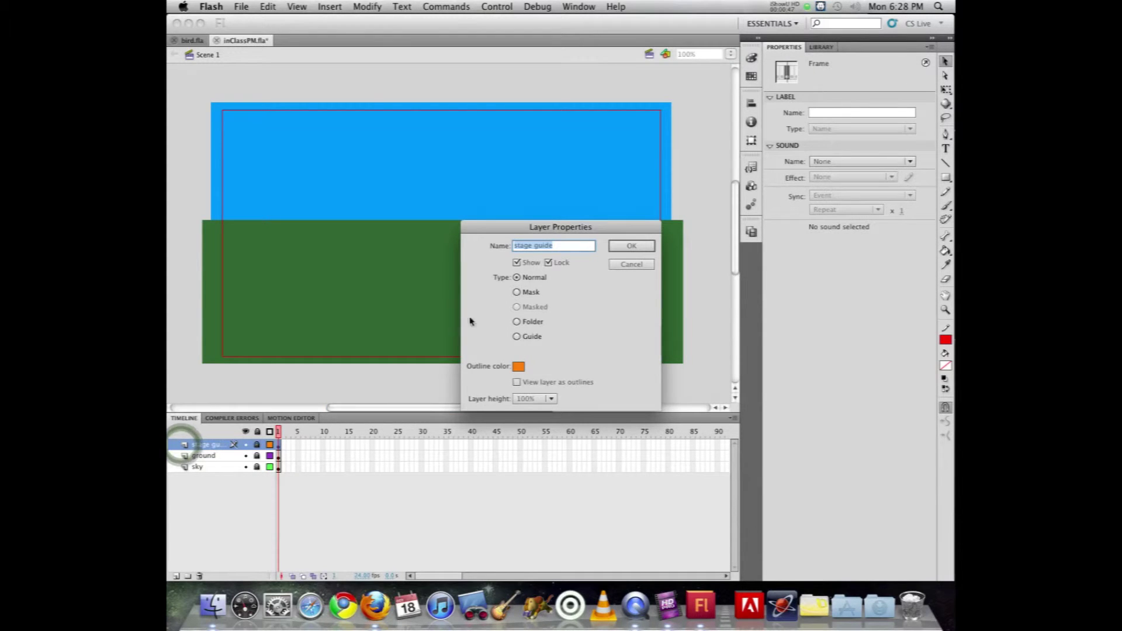
pyautogui.click(530, 337)
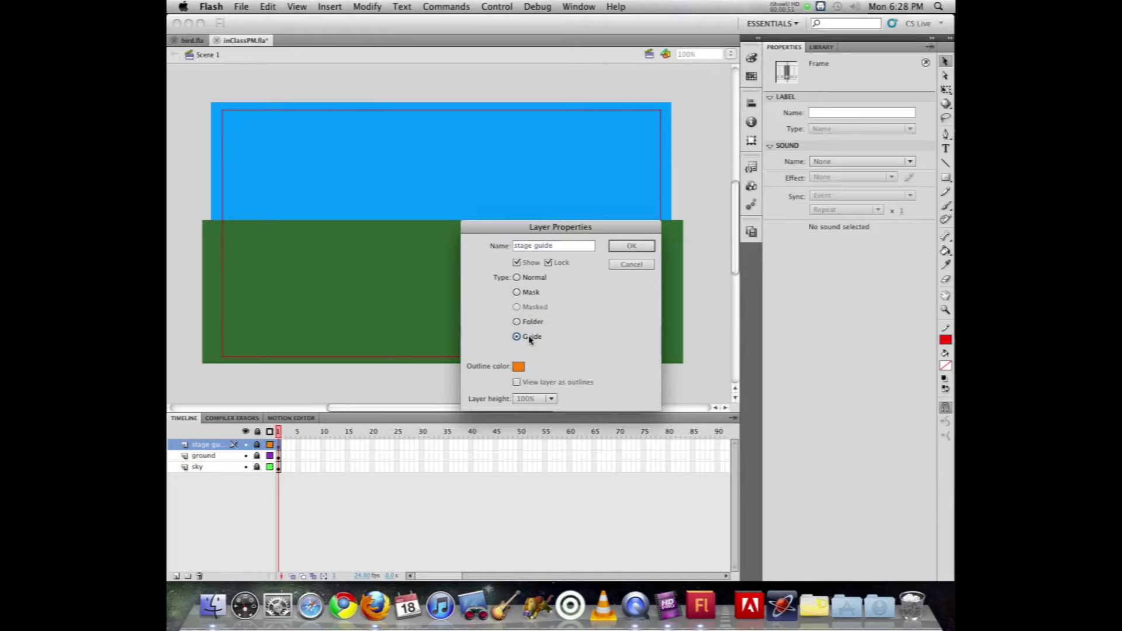
pyautogui.press('Return')
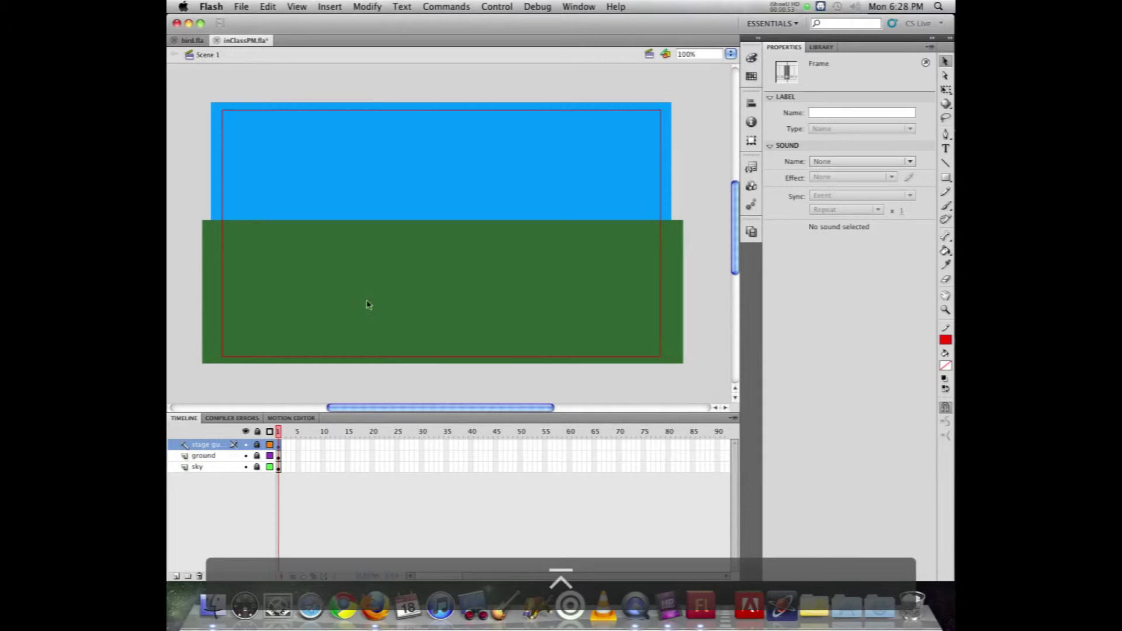
pyautogui.click(186, 447)
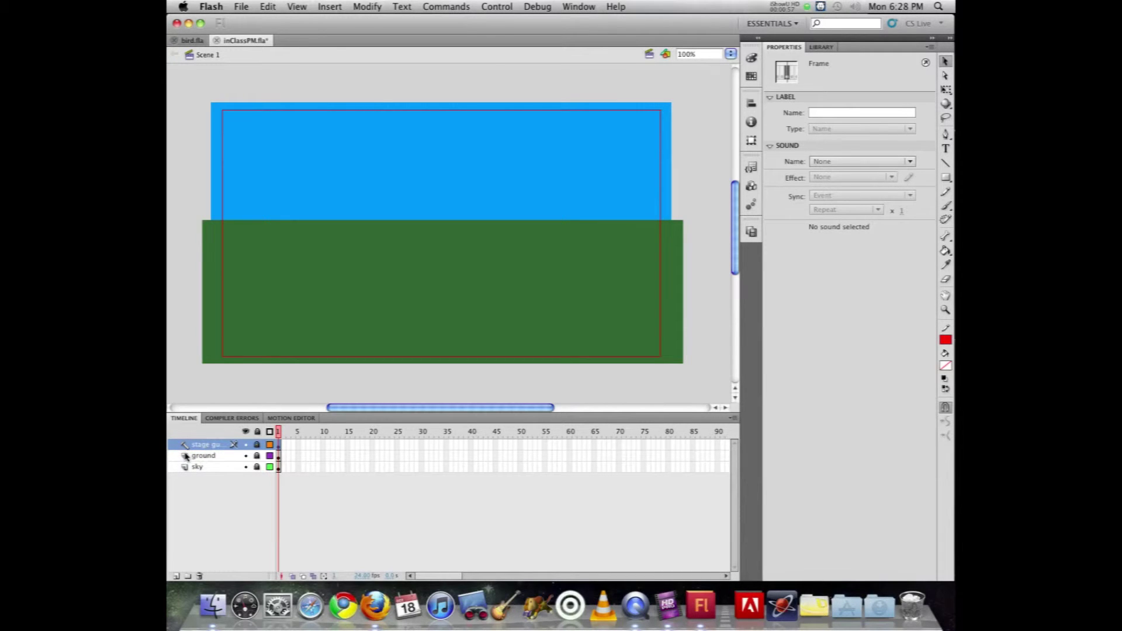
# Step: Test the movie, enlarge the preview to check the area beyond the stage, and close the preview
pyautogui.press('super+Return')
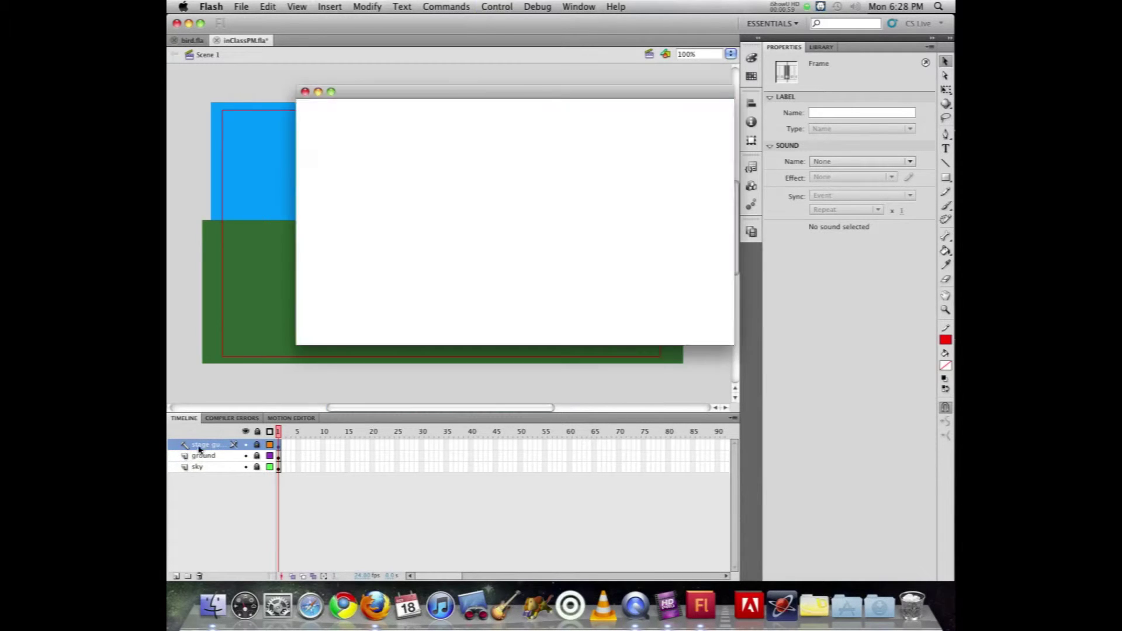
pyautogui.moveTo(732, 342); pyautogui.dragTo(886, 500)
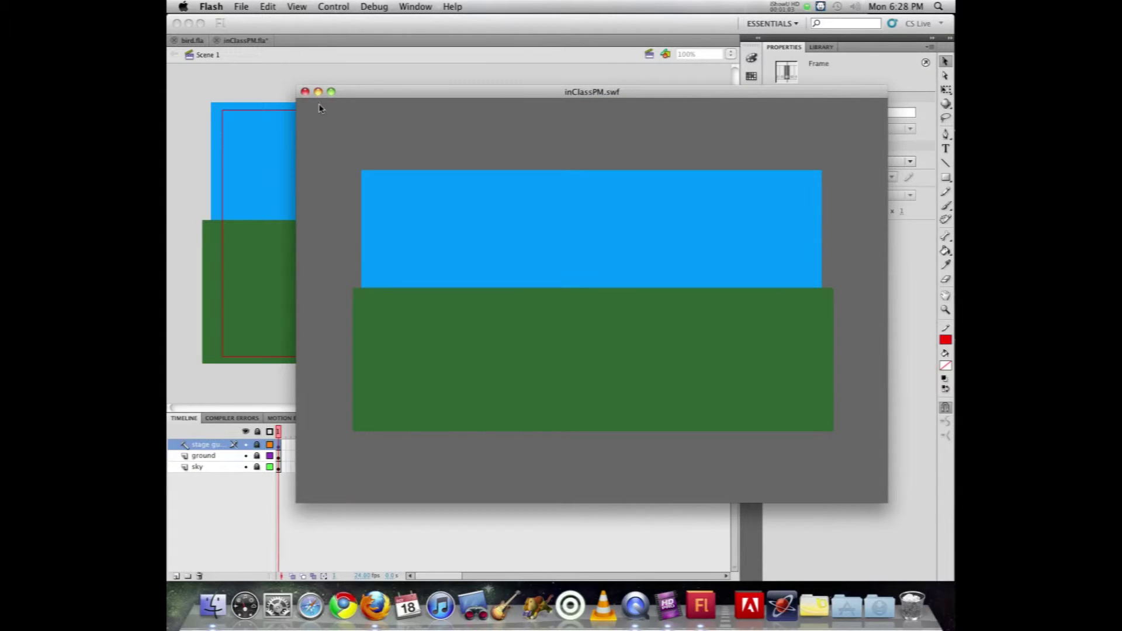
pyautogui.click(307, 92)
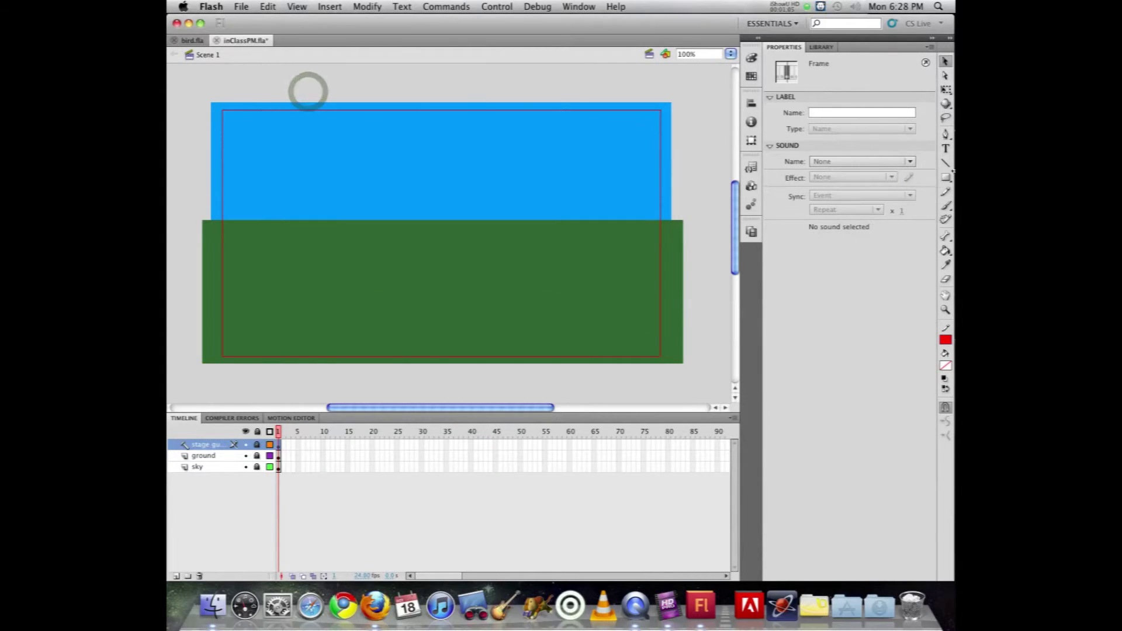
# Step: Unlock the stage guide layer and add a line of random filler text to it in the upper part of the sky
pyautogui.click(947, 151)
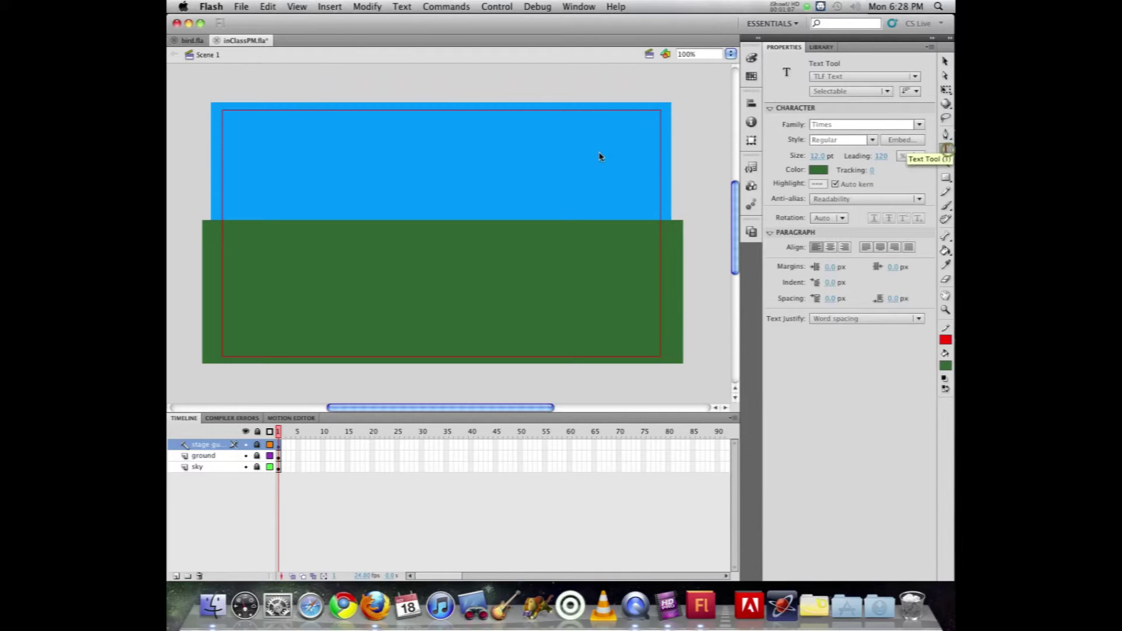
pyautogui.click(257, 445)
pyautogui.click(258, 150)
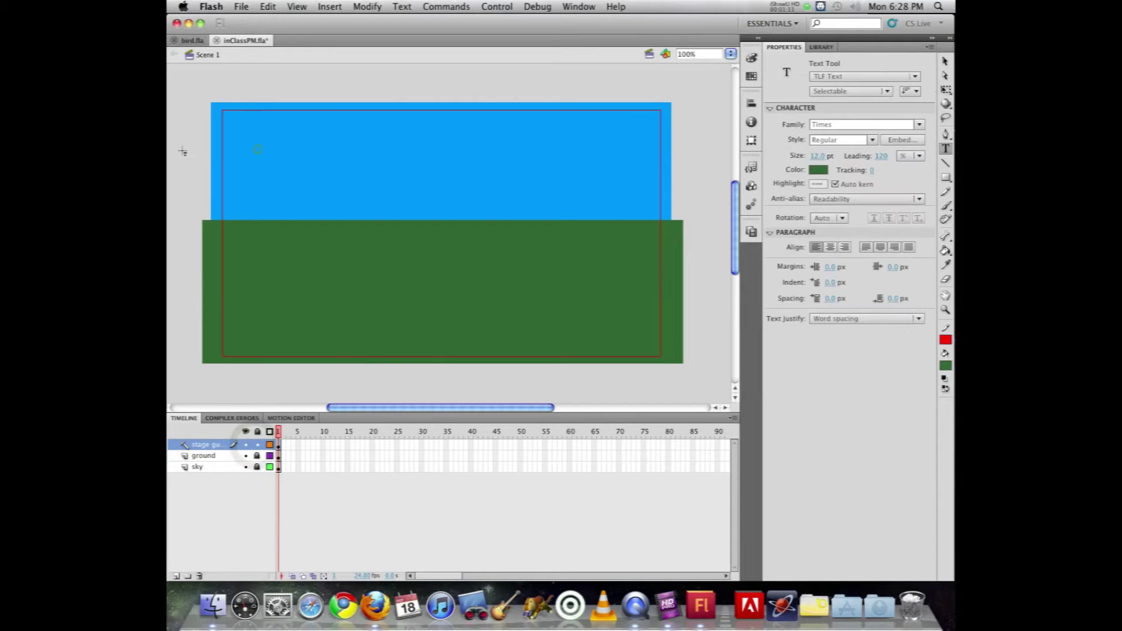
pyautogui.click(275, 158)
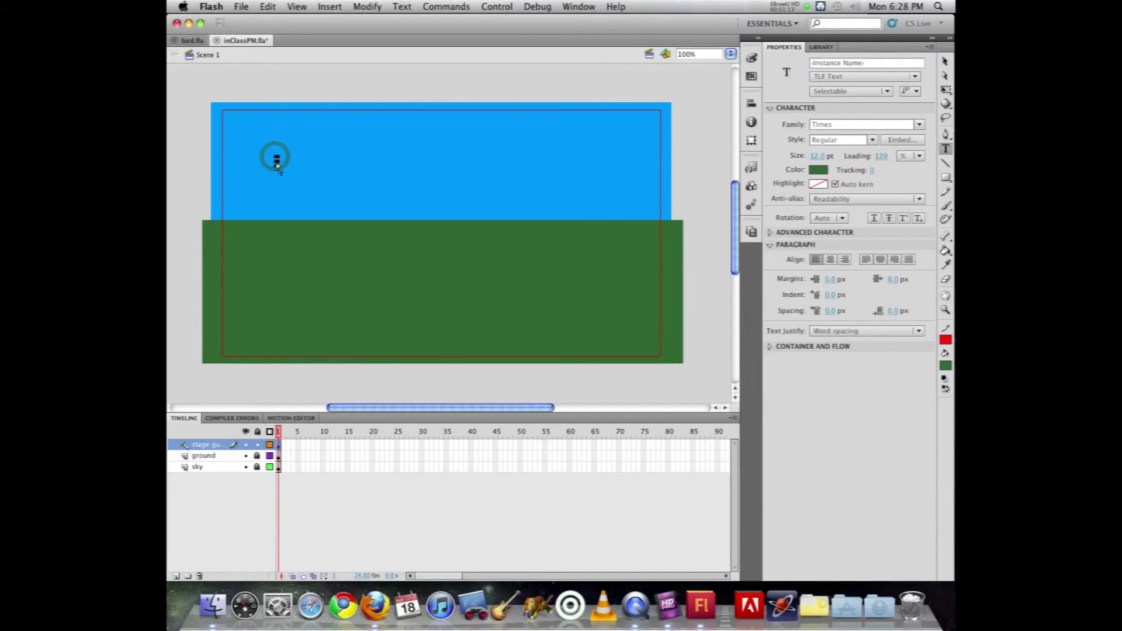
pyautogui.write('sdfsdfsdfsdfsdfasdfasd adsfasdfasdf')
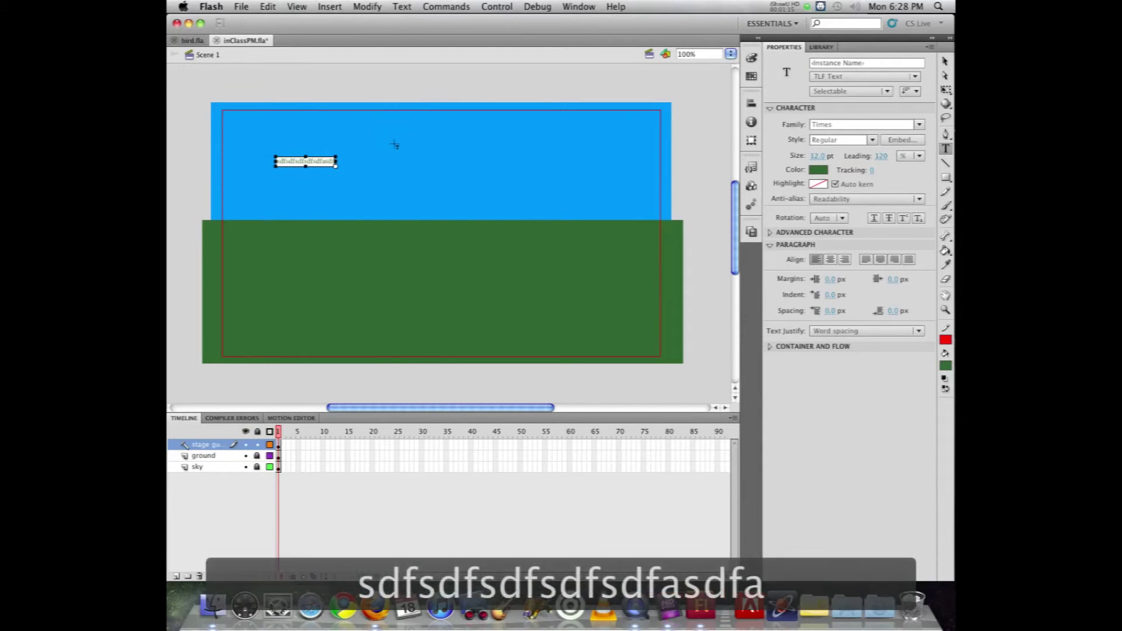
pyautogui.click(946, 61)
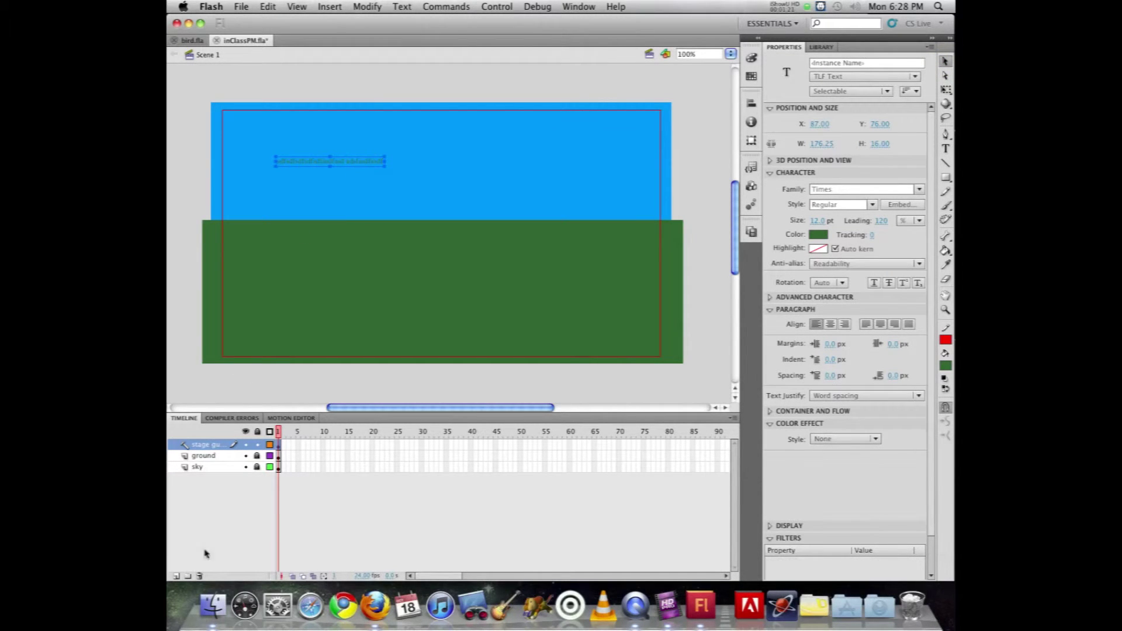
# Step: Hide all three layers, test the movie in an enlarged preview window, and close the preview
pyautogui.moveTo(245, 445); pyautogui.dragTo(246, 496)
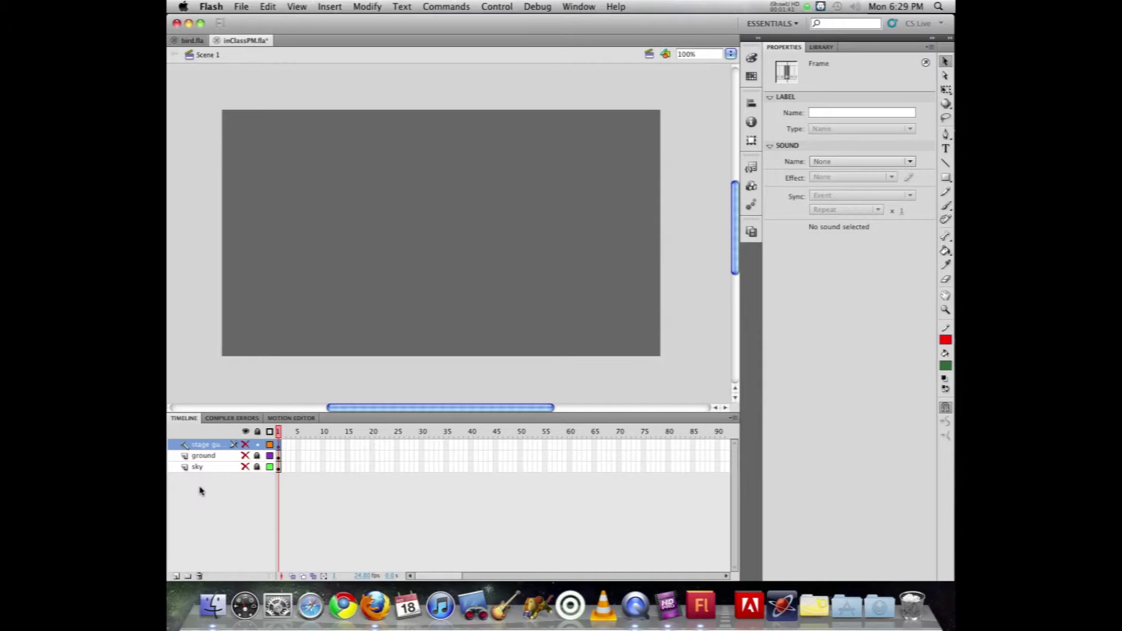
pyautogui.press('super+Return')
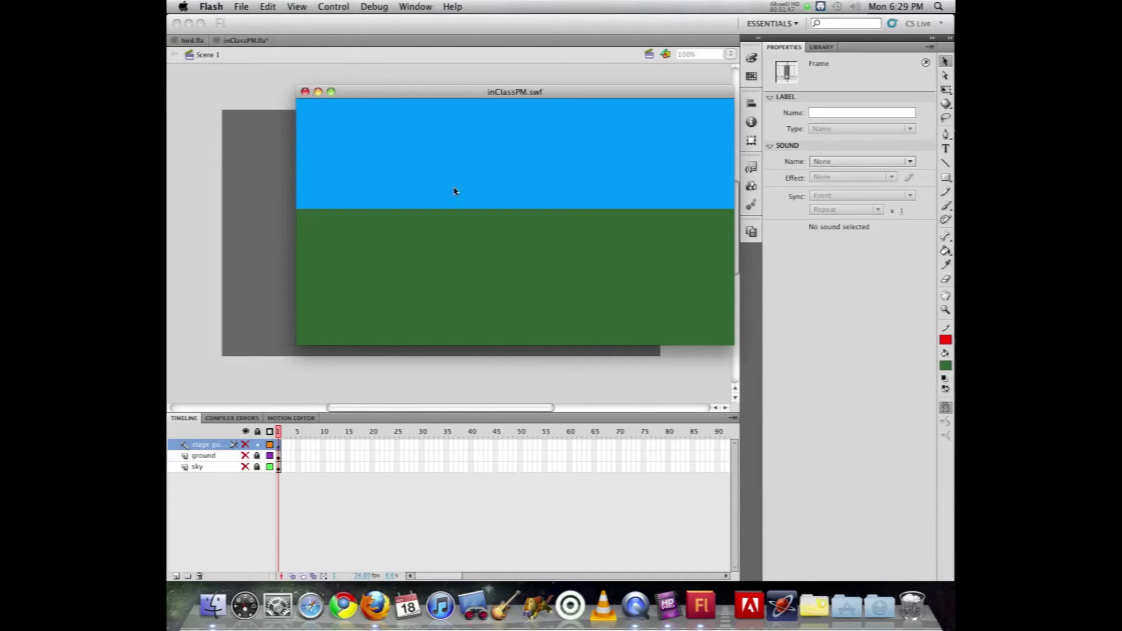
pyautogui.moveTo(737, 347); pyautogui.dragTo(926, 465)
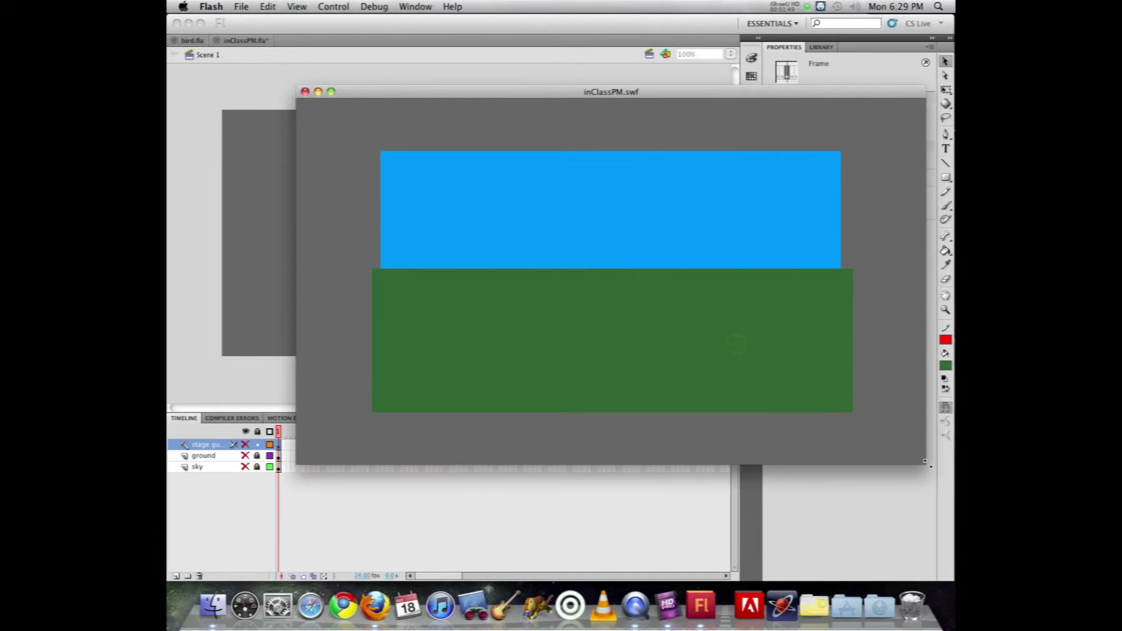
pyautogui.click(305, 92)
# Step: Turn off the Guide setting of the stage guide layer, test the movie, and close the preview
pyautogui.rightClick(186, 447)
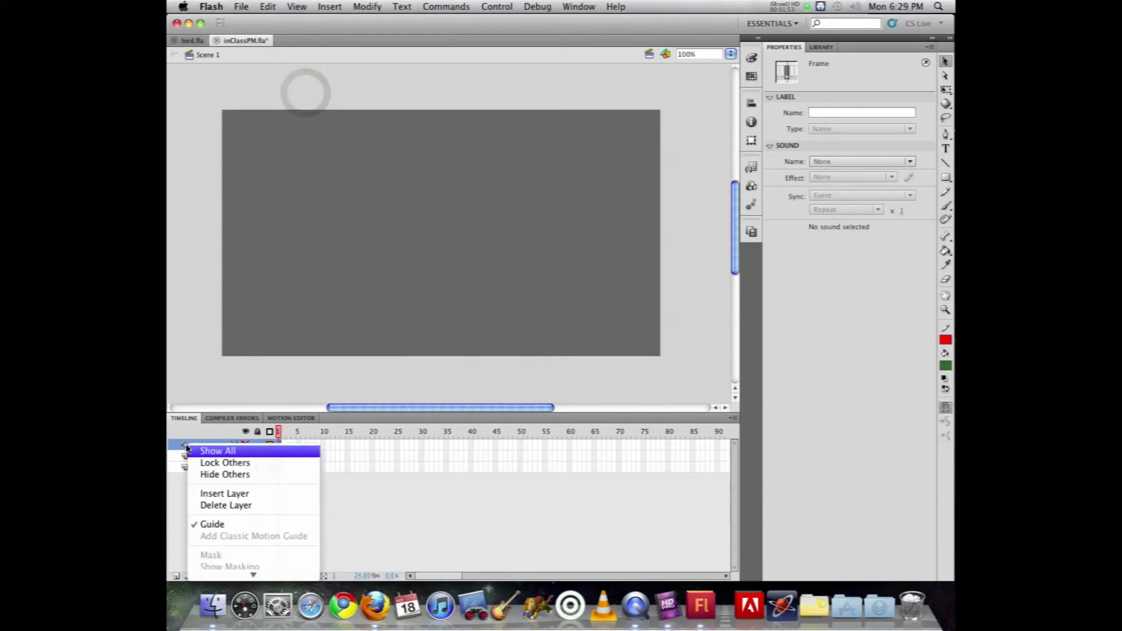
pyautogui.click(220, 524)
pyautogui.press('super+Return')
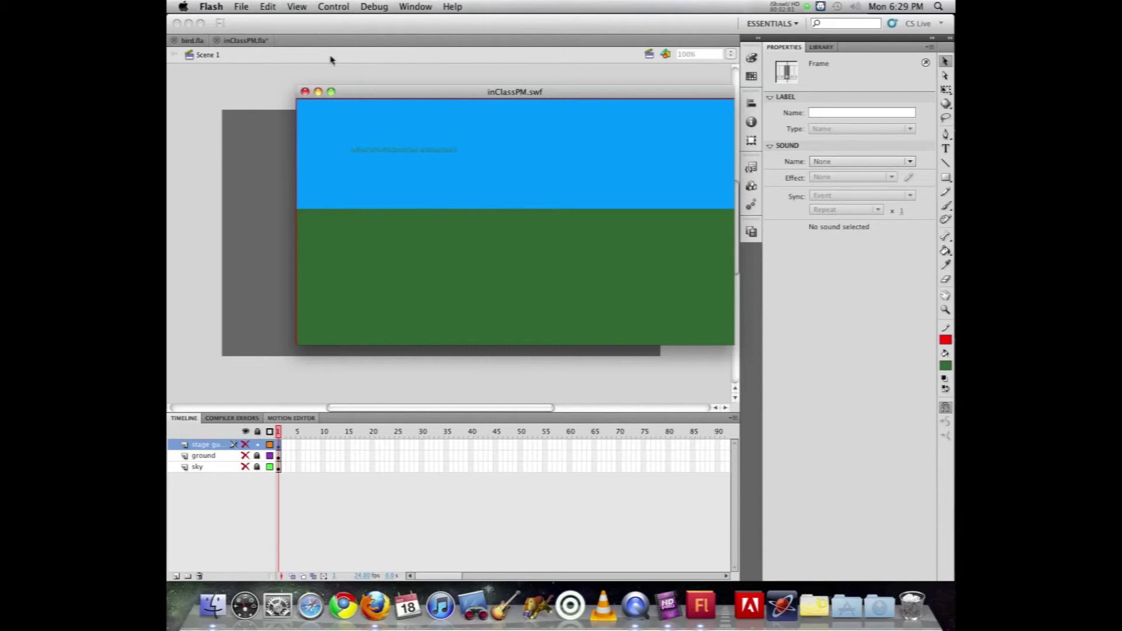
pyautogui.click(305, 93)
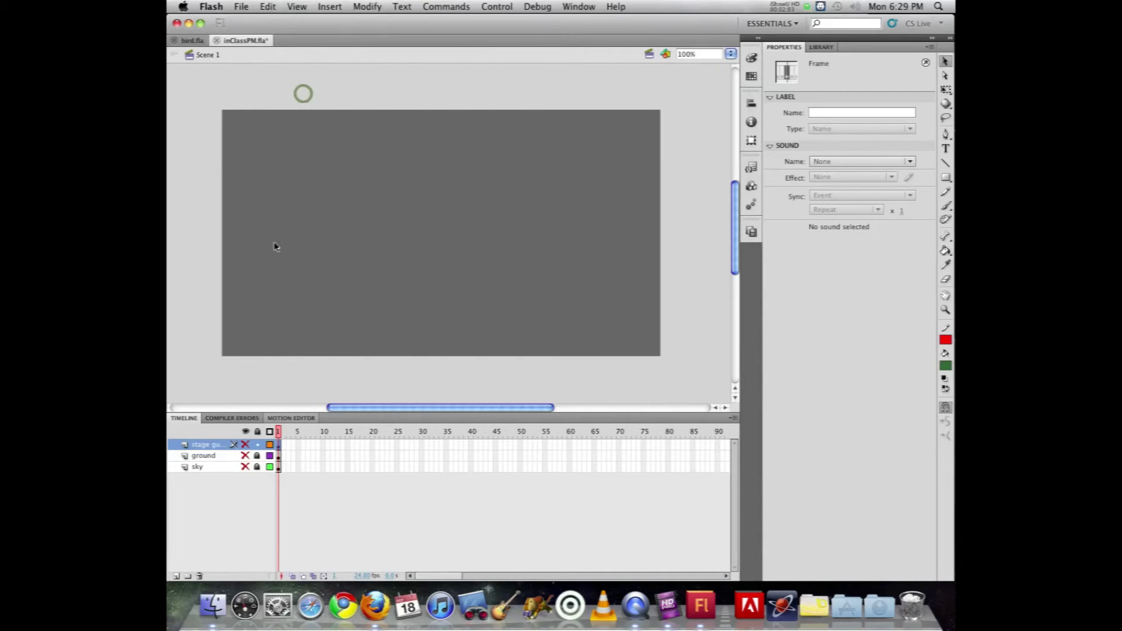
# Step: Turn the Guide setting of the stage guide layer back on and make the layer visible
pyautogui.rightClick(184, 446)
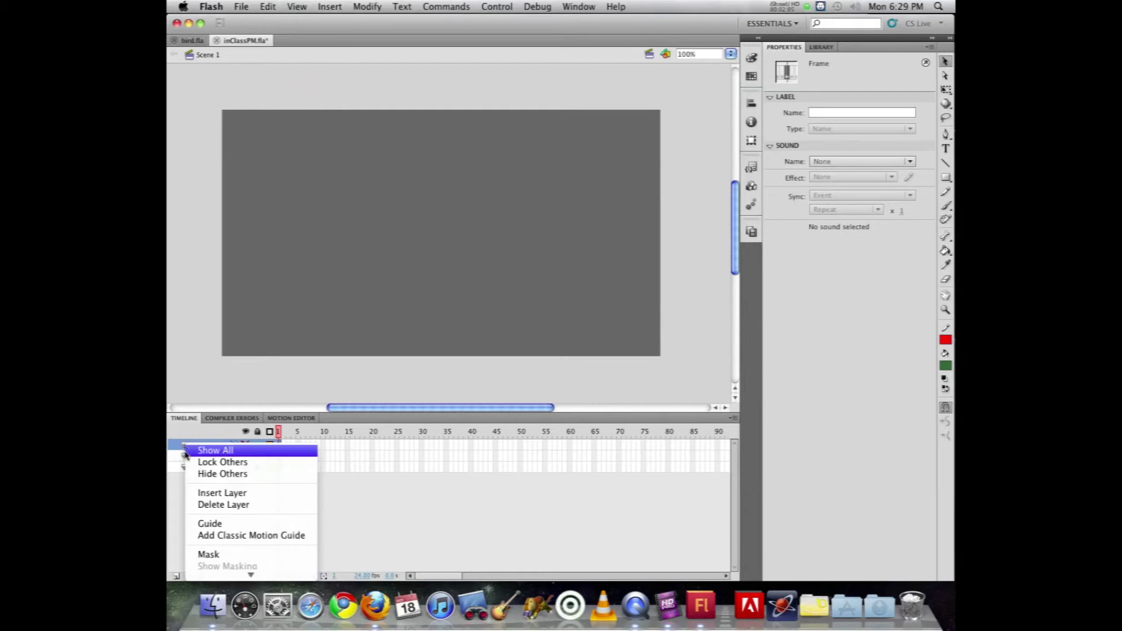
pyautogui.click(205, 523)
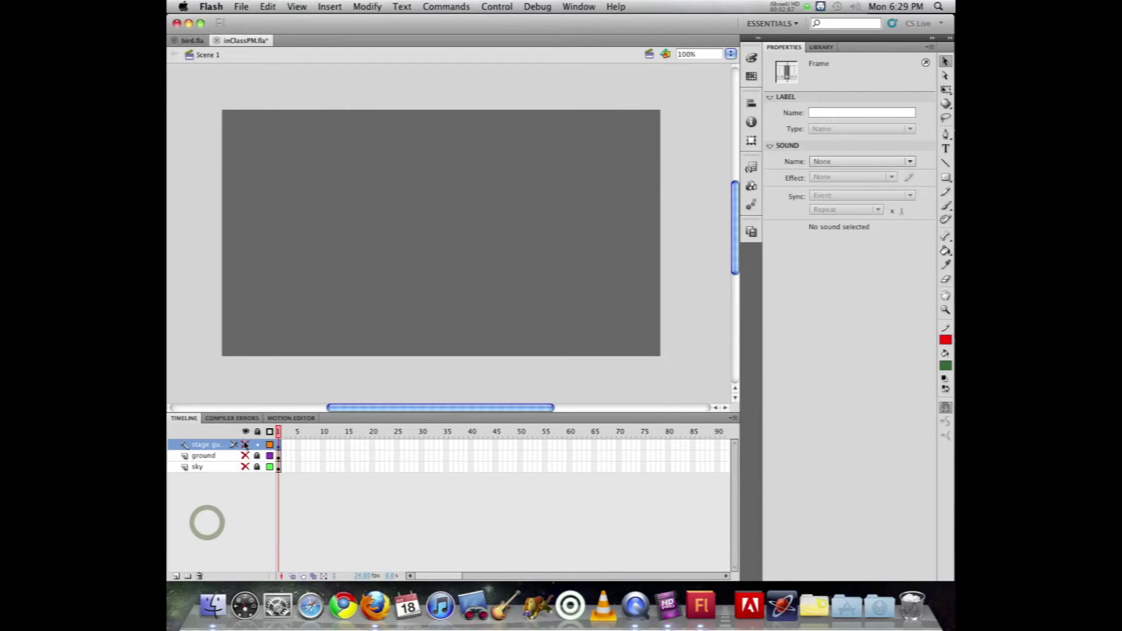
pyautogui.click(246, 445)
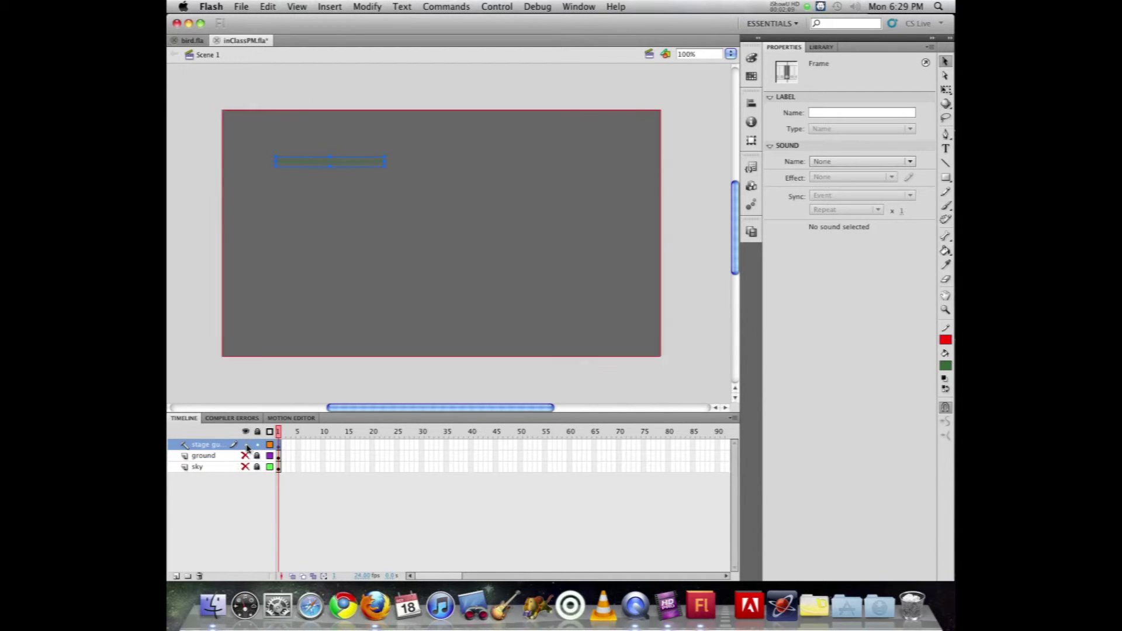
# Step: Delete the filler text from the stage guide layer and show the ground and sky layers again
pyautogui.click(200, 156)
pyautogui.click(314, 165)
pyautogui.press('super+c')
pyautogui.click(313, 165)
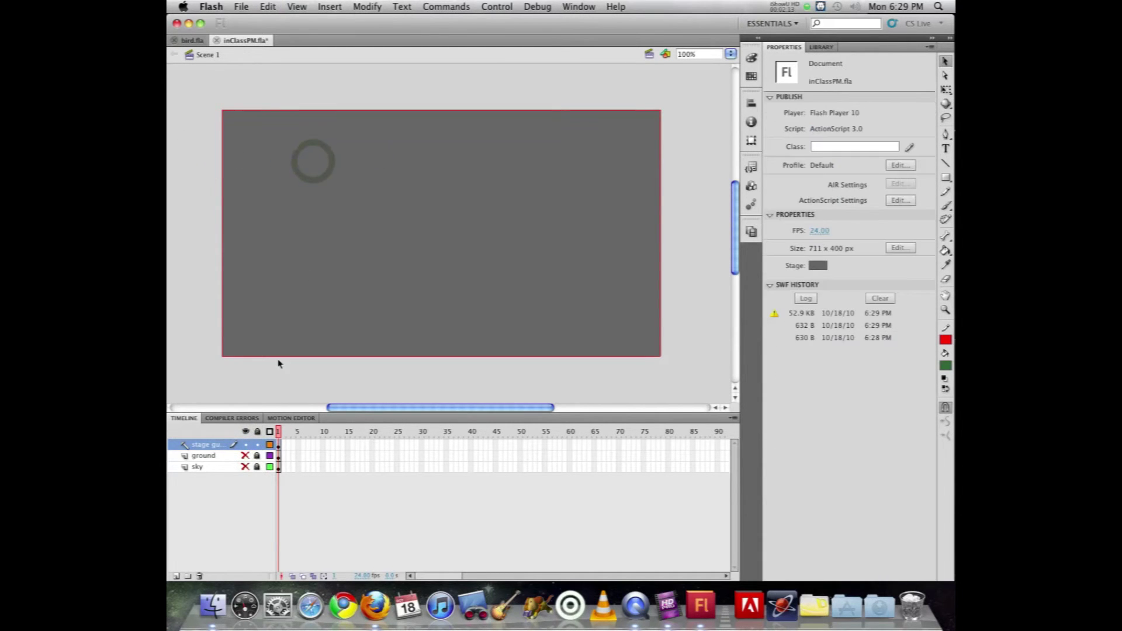
pyautogui.moveTo(245, 455); pyautogui.dragTo(245, 466)
pyautogui.click(246, 445)
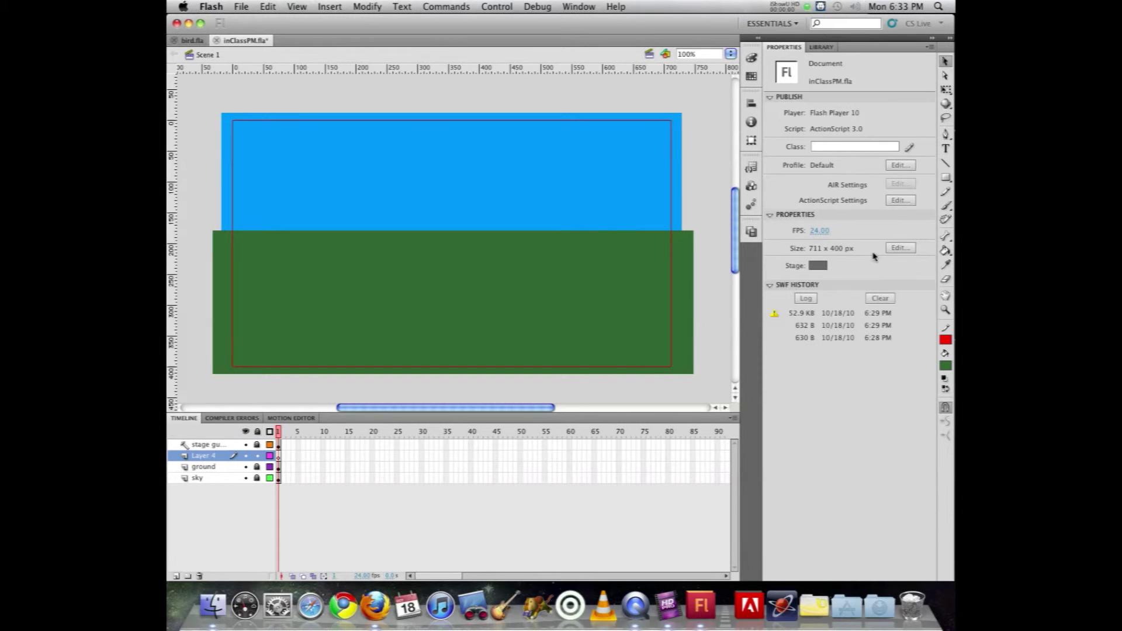
# Step: Activate the Brush tool and turn on its pen pressure option
pyautogui.click(946, 207)
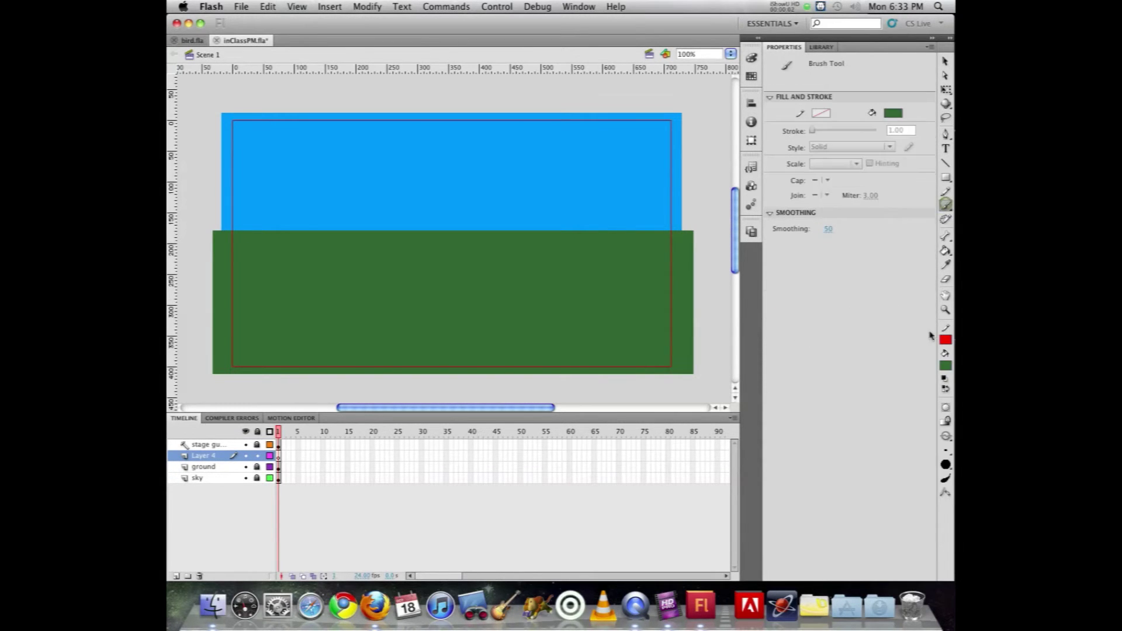
pyautogui.click(945, 480)
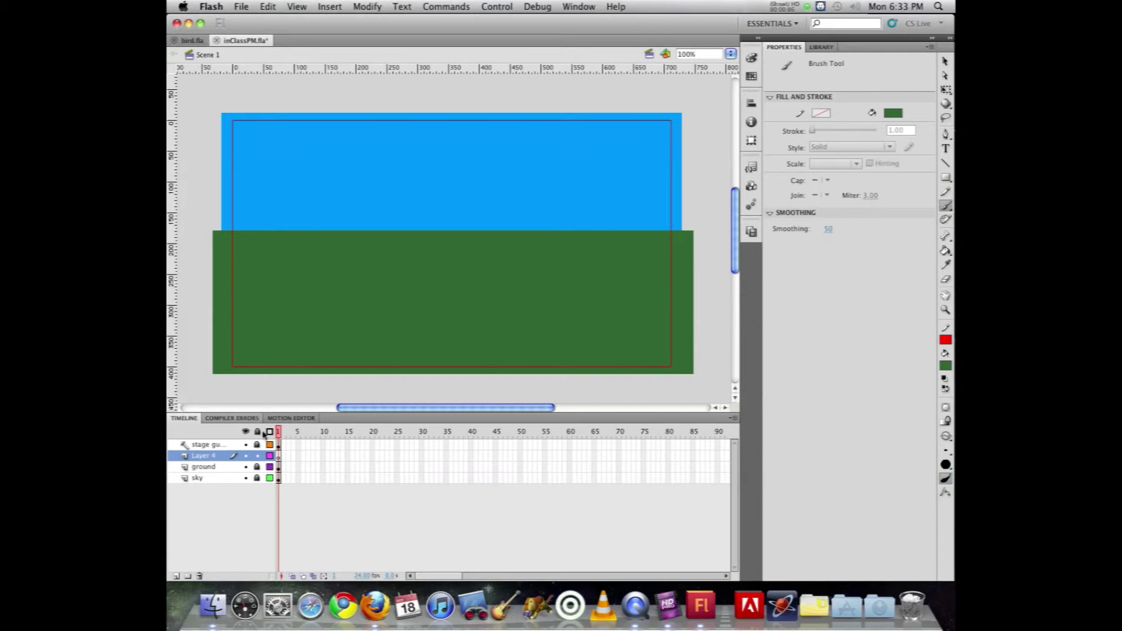
pyautogui.click(254, 495)
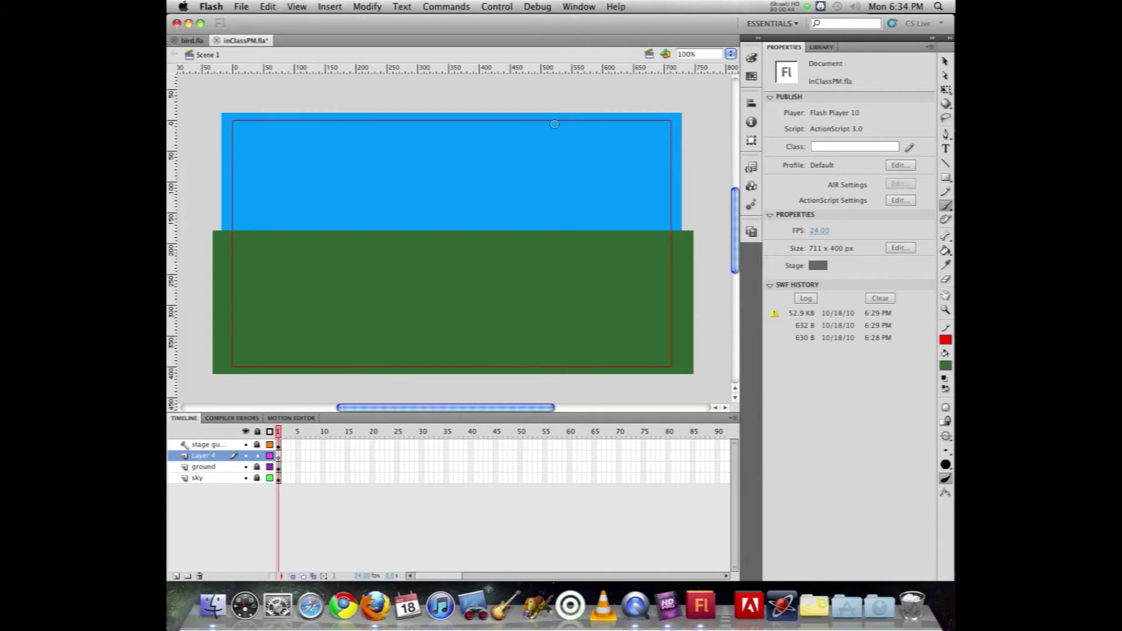
pyautogui.click(578, 7)
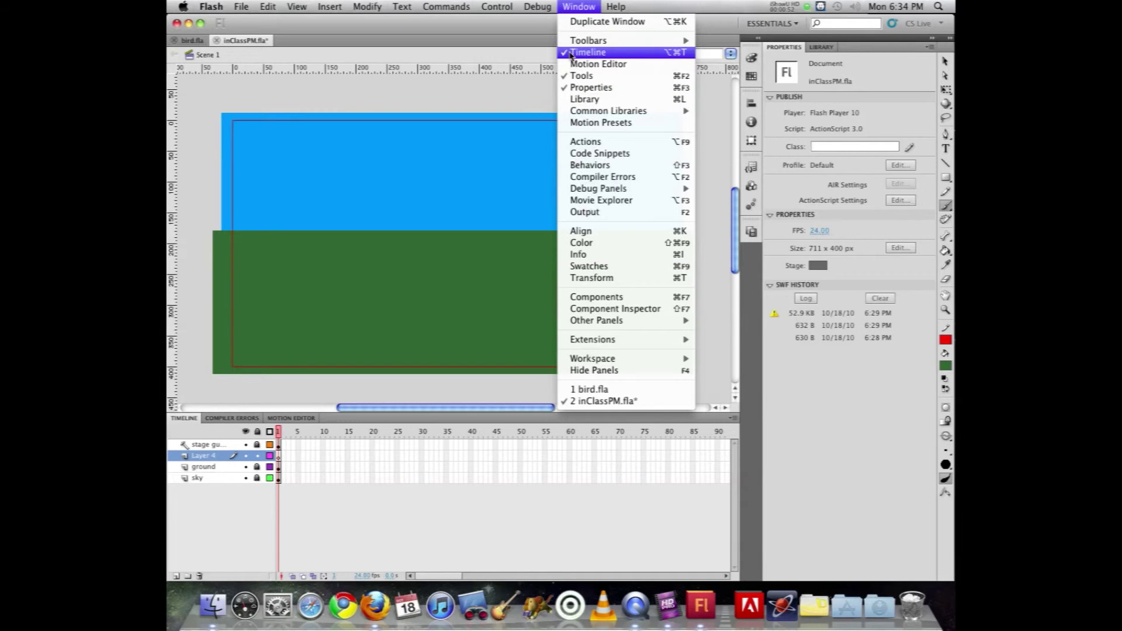
pyautogui.click(569, 5)
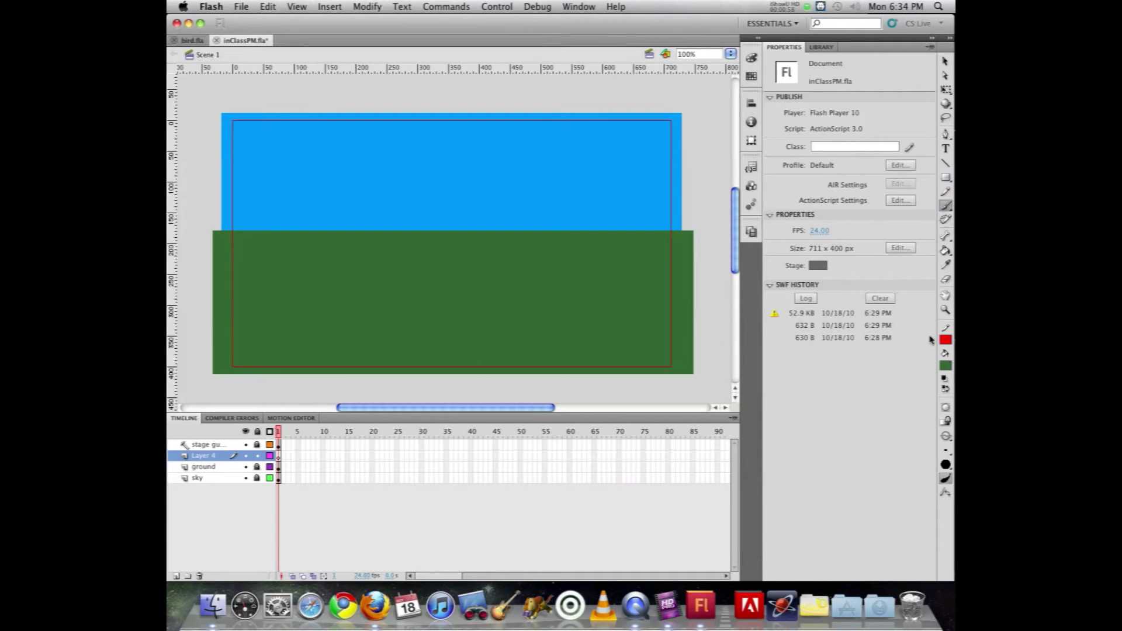
# Step: Set the brush to the third-largest size and its fill colour to dark purple
pyautogui.click(946, 451)
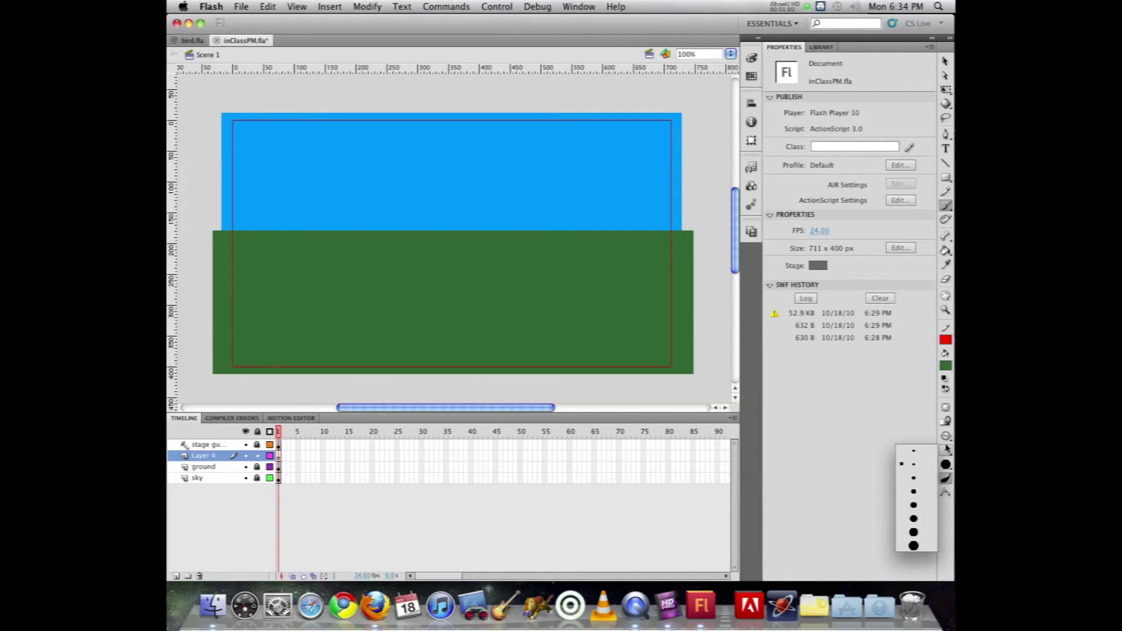
pyautogui.click(913, 519)
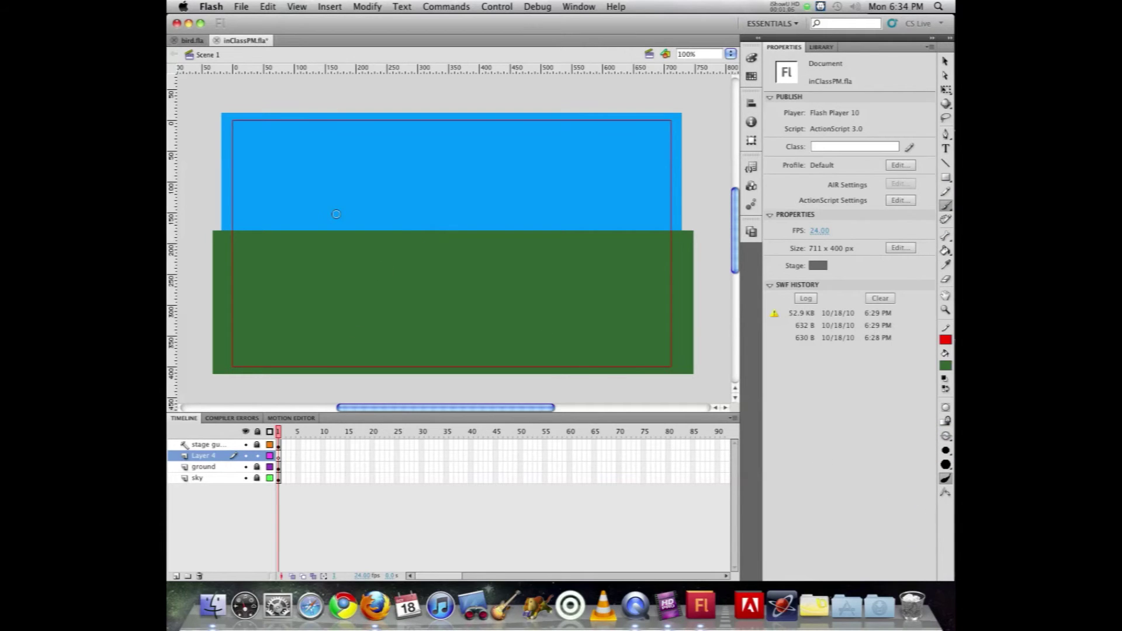
pyautogui.click(945, 365)
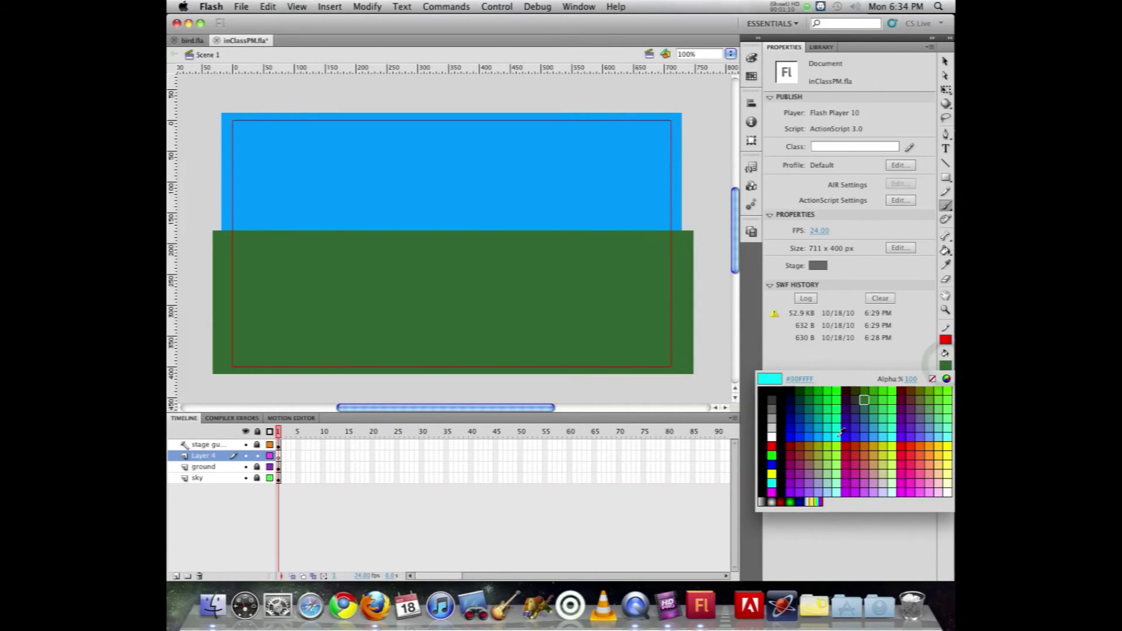
pyautogui.click(847, 400)
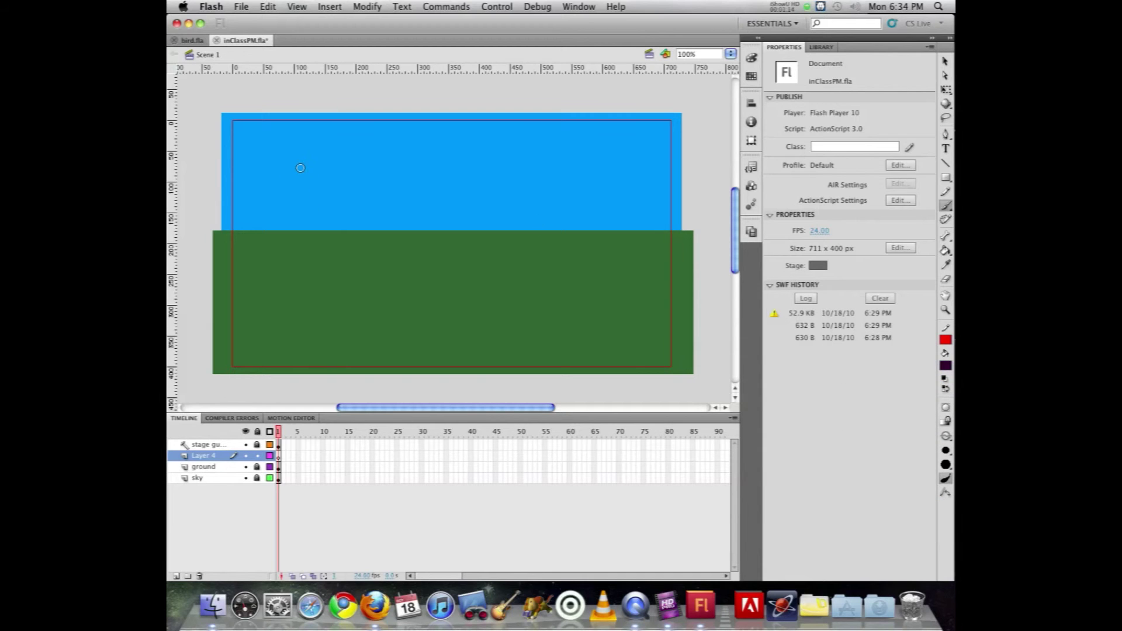
# Step: Paint a tall zigzag across the scene on Layer 4, and a thicker side-to-side zigzag at 25% magnification that extends below the stage
pyautogui.moveTo(291, 161)
pyautogui.mouseDown()
pyautogui.moveTo(285, 220)
pyautogui.moveTo(290, 316)
pyautogui.moveTo(337, 237)
pyautogui.moveTo(422, 214)
pyautogui.moveTo(453, 300)
pyautogui.moveTo(464, 158)
pyautogui.moveTo(504, 161)
pyautogui.moveTo(524, 303)
pyautogui.moveTo(568, 196)
pyautogui.moveTo(593, 298)
pyautogui.moveTo(640, 287)
pyautogui.moveTo(668, 194)
pyautogui.moveTo(682, 265)
pyautogui.mouseUp()
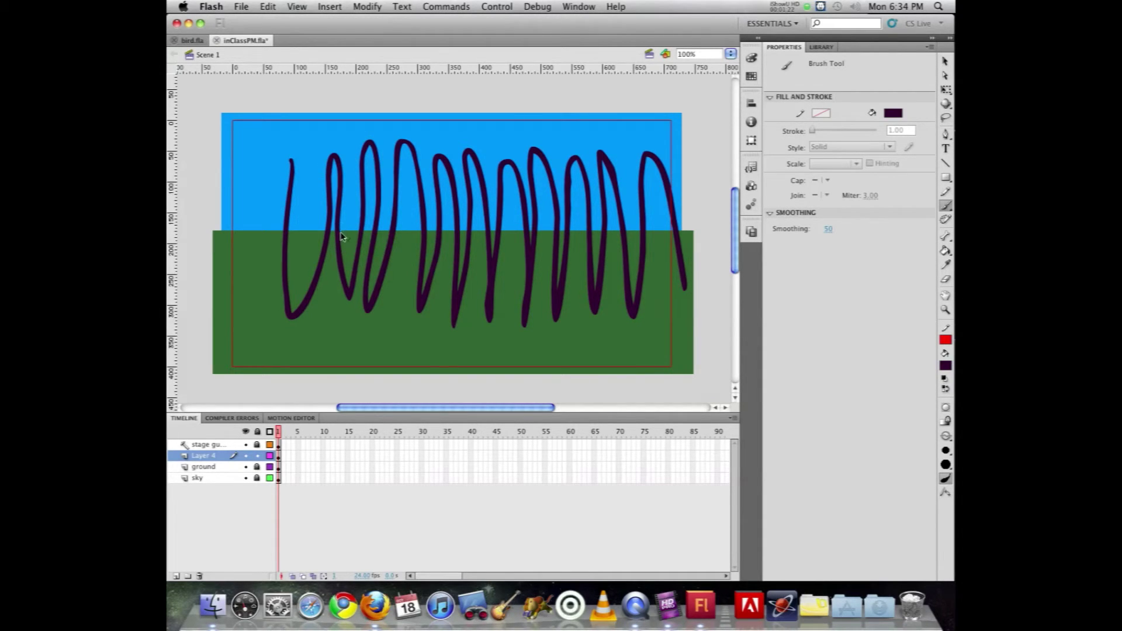
pyautogui.press('super+minus')
pyautogui.press('super+minus')
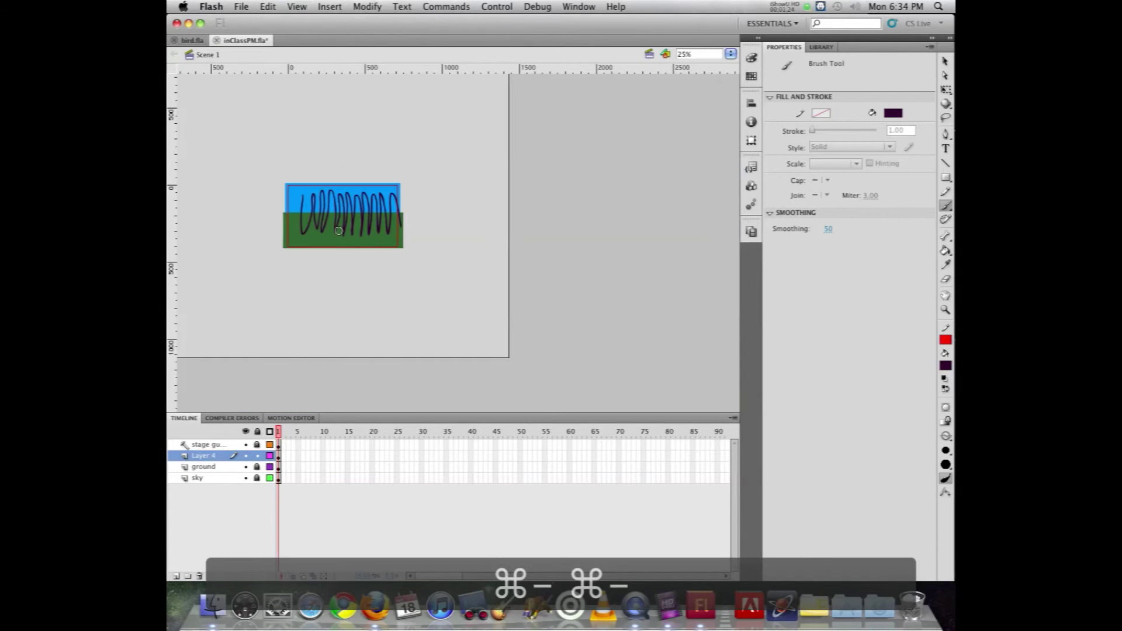
pyautogui.moveTo(282, 187)
pyautogui.mouseDown()
pyautogui.moveTo(405, 205)
pyautogui.moveTo(406, 225)
pyautogui.moveTo(289, 231)
pyautogui.moveTo(301, 247)
pyautogui.moveTo(401, 255)
pyautogui.moveTo(324, 284)
pyautogui.moveTo(370, 293)
pyautogui.moveTo(348, 314)
pyautogui.moveTo(305, 313)
pyautogui.mouseUp()
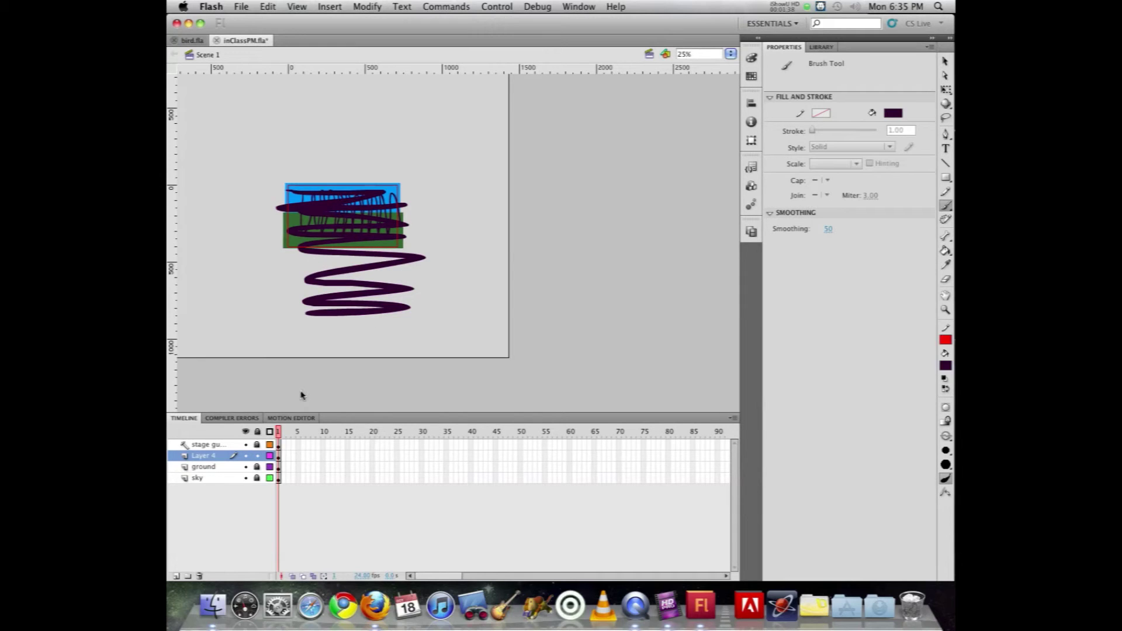
# Step: Paint two small, thin scribbles at 400% magnification inside the green gaps between the existing strokes
pyautogui.press('super+equal')
pyautogui.press('super+equal')
pyautogui.press('super+equal')
pyautogui.press('super+equal')
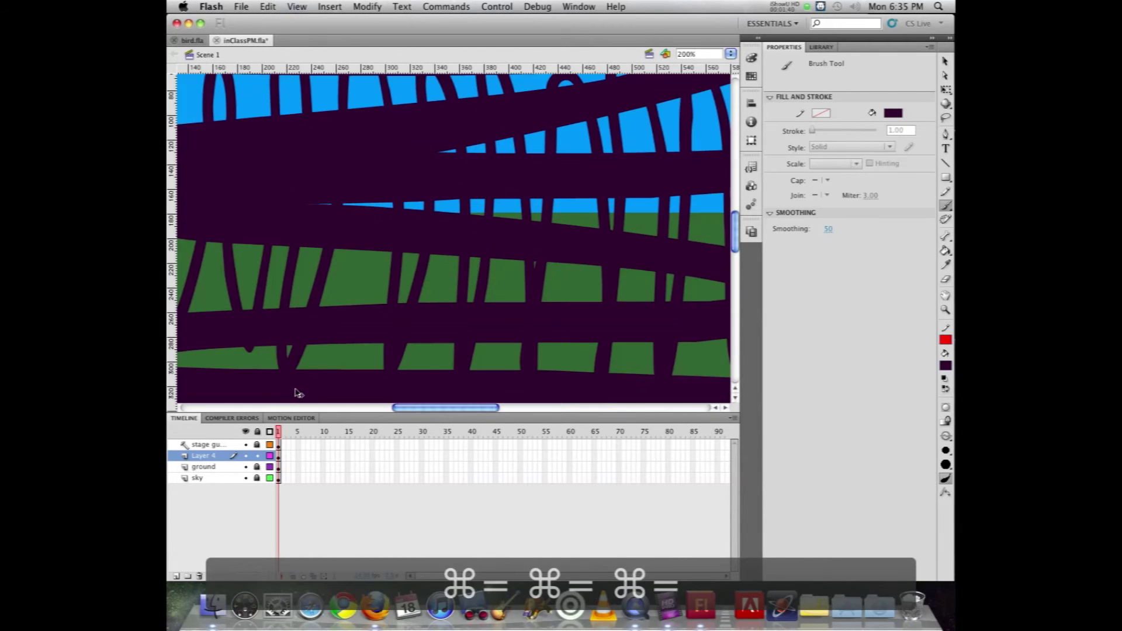
pyautogui.moveTo(581, 301)
pyautogui.mouseDown()
pyautogui.moveTo(564, 345)
pyautogui.moveTo(536, 345)
pyautogui.moveTo(539, 326)
pyautogui.mouseUp()
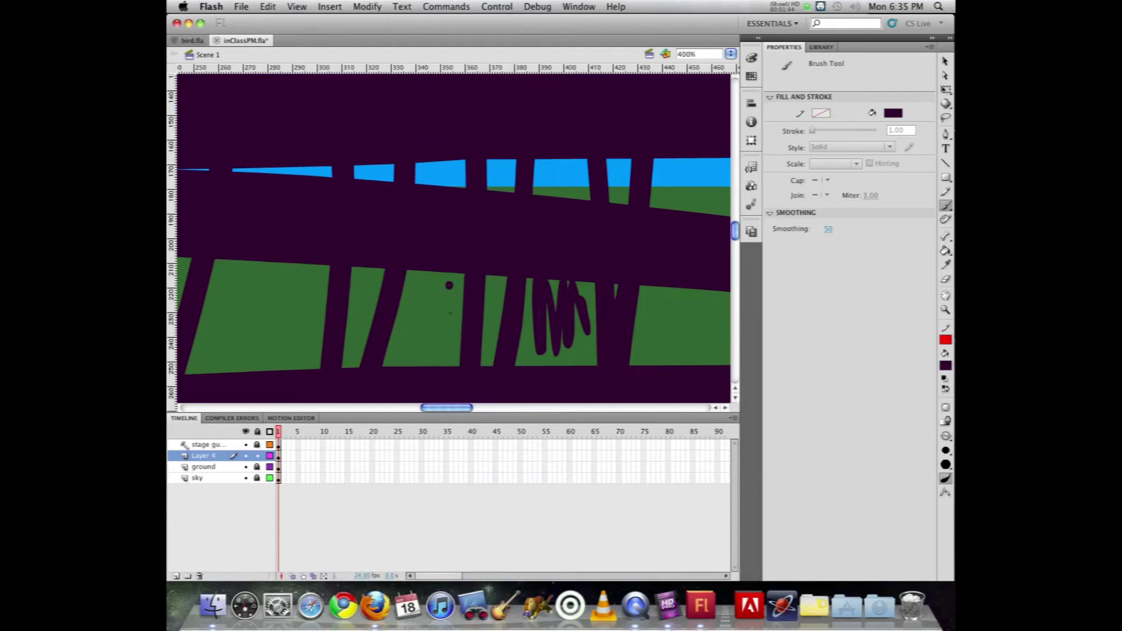
pyautogui.moveTo(448, 288)
pyautogui.mouseDown()
pyautogui.moveTo(450, 350)
pyautogui.moveTo(416, 275)
pyautogui.moveTo(393, 305)
pyautogui.mouseUp()
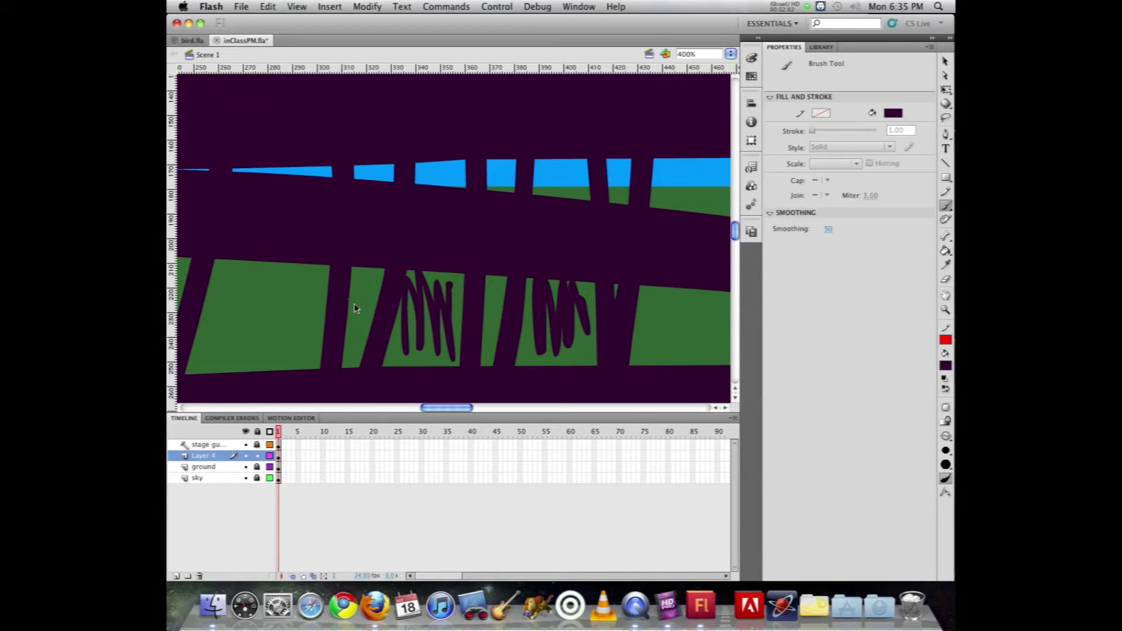
# Step: Clear all brush strokes from Layer 4 and paint a looping scribble across the horizon at 400% magnification
pyautogui.press('super+a')
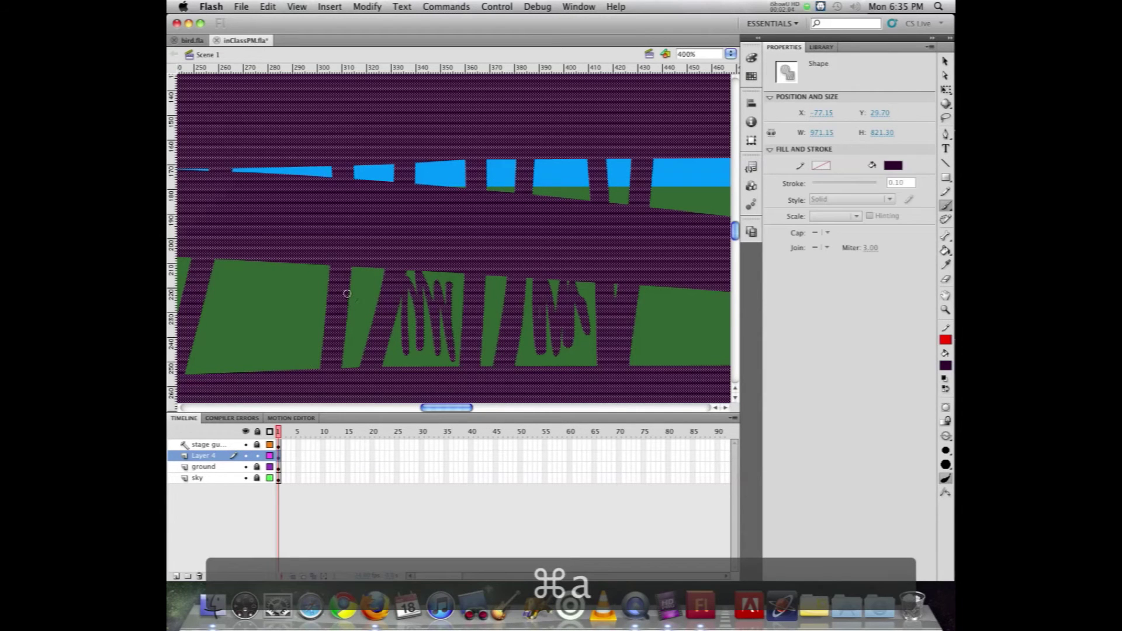
pyautogui.press('Delete')
pyautogui.click(271, 180)
pyautogui.click(258, 145)
pyautogui.rightClick(270, 177)
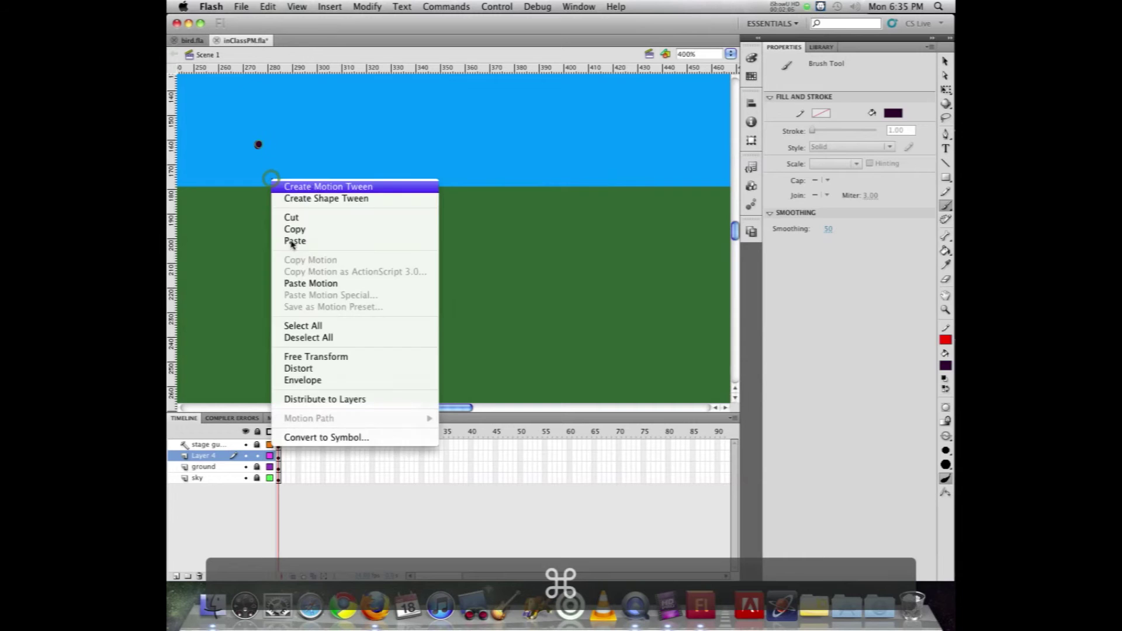
pyautogui.rightClick(297, 165)
pyautogui.click(272, 216)
pyautogui.moveTo(280, 157)
pyautogui.mouseDown()
pyautogui.moveTo(293, 269)
pyautogui.moveTo(395, 227)
pyautogui.moveTo(484, 253)
pyautogui.moveTo(585, 155)
pyautogui.moveTo(659, 230)
pyautogui.moveTo(275, 234)
pyautogui.mouseUp()
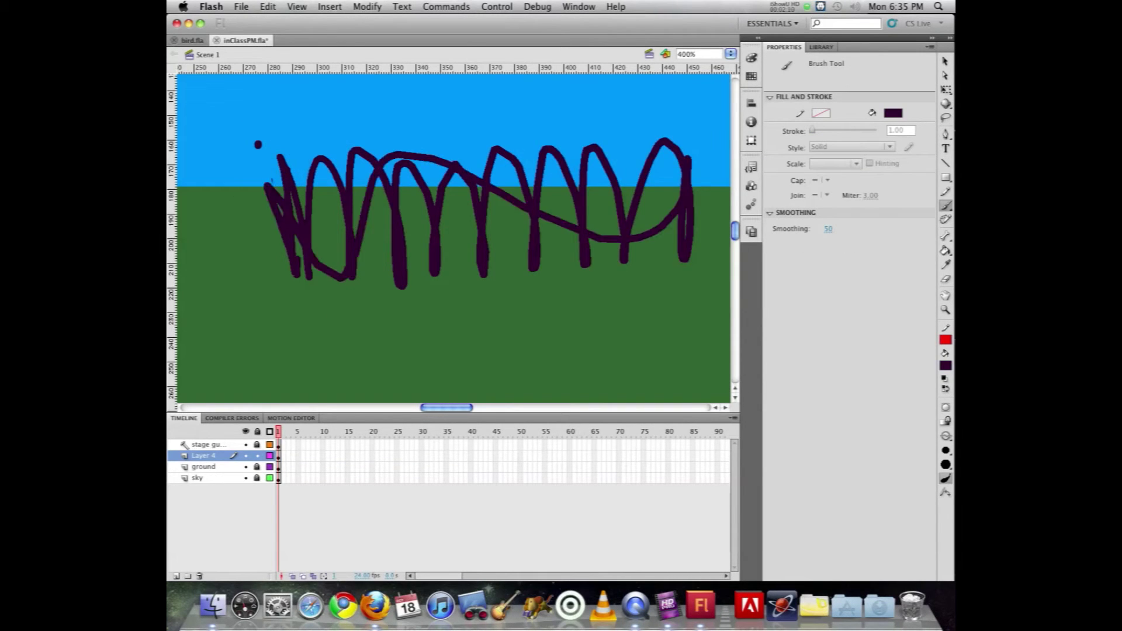
# Step: Paint a tall, thick zigzag over the whole scene on Layer 4 at 25% magnification
pyautogui.press('super+minus')
pyautogui.press('super+minus')
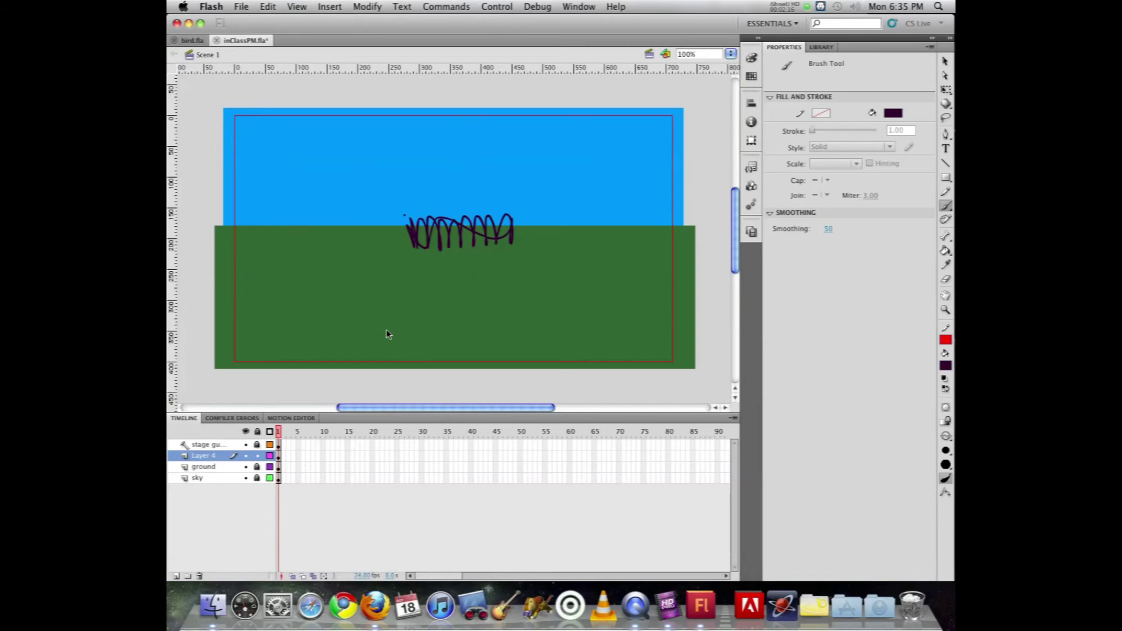
pyautogui.press('super+minus')
pyautogui.press('super+minus')
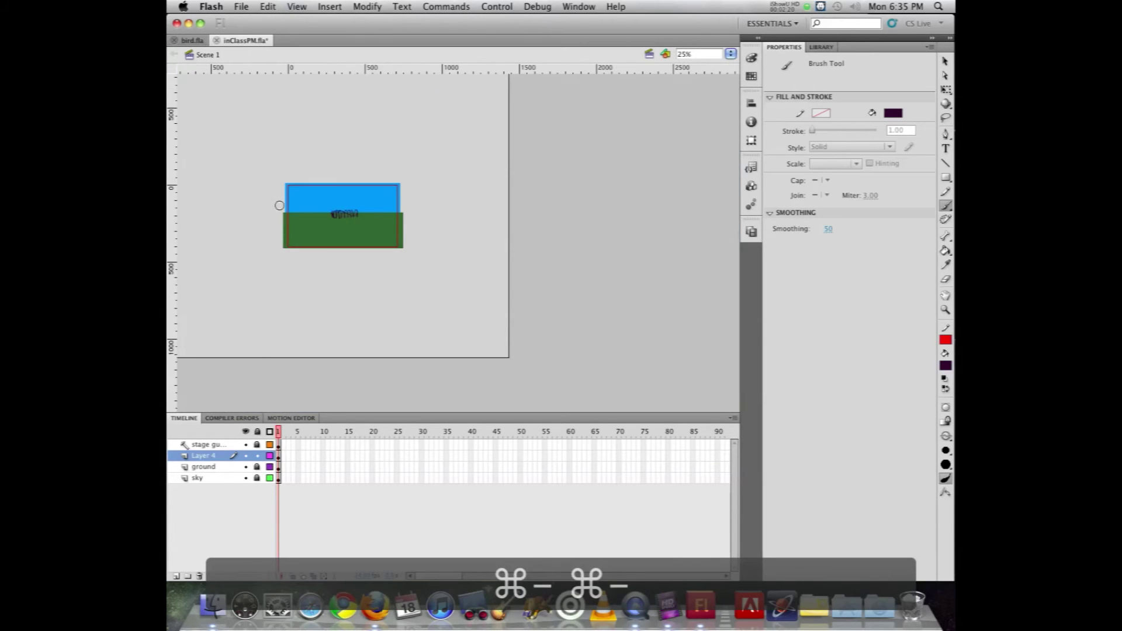
pyautogui.moveTo(277, 201)
pyautogui.mouseDown()
pyautogui.moveTo(287, 242)
pyautogui.moveTo(304, 169)
pyautogui.moveTo(330, 205)
pyautogui.moveTo(334, 184)
pyautogui.moveTo(365, 163)
pyautogui.moveTo(372, 233)
pyautogui.moveTo(399, 171)
pyautogui.moveTo(408, 260)
pyautogui.mouseUp()
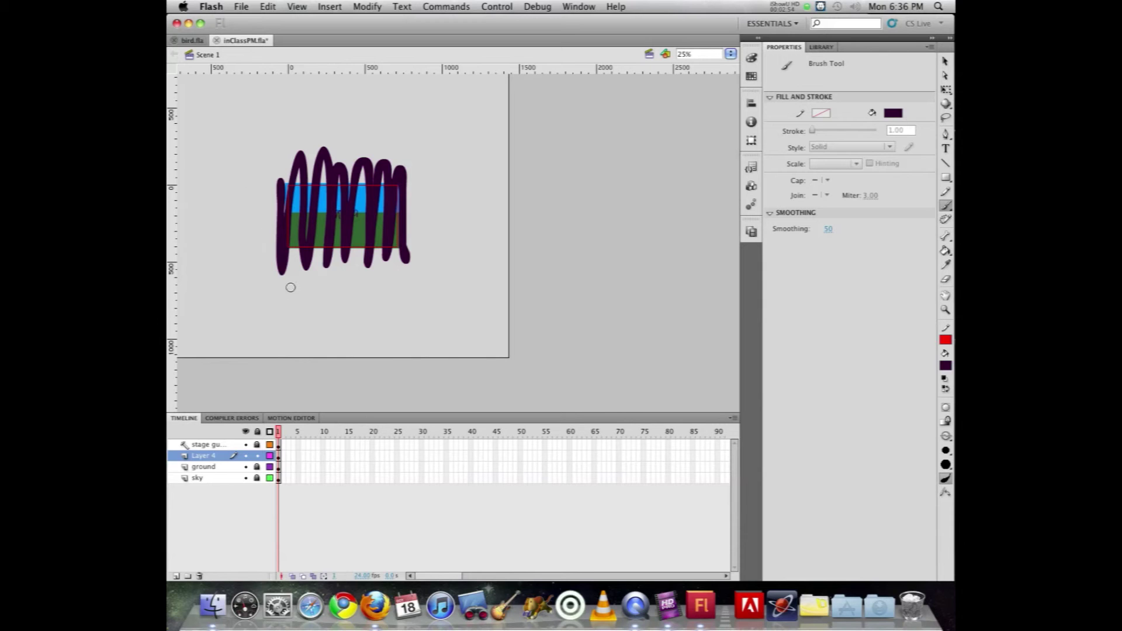
# Step: Clear the artwork on Layer 4 and paint a jagged mountain ridge line at 50% magnification, extending well past both sides of the stage
pyautogui.press('super+a')
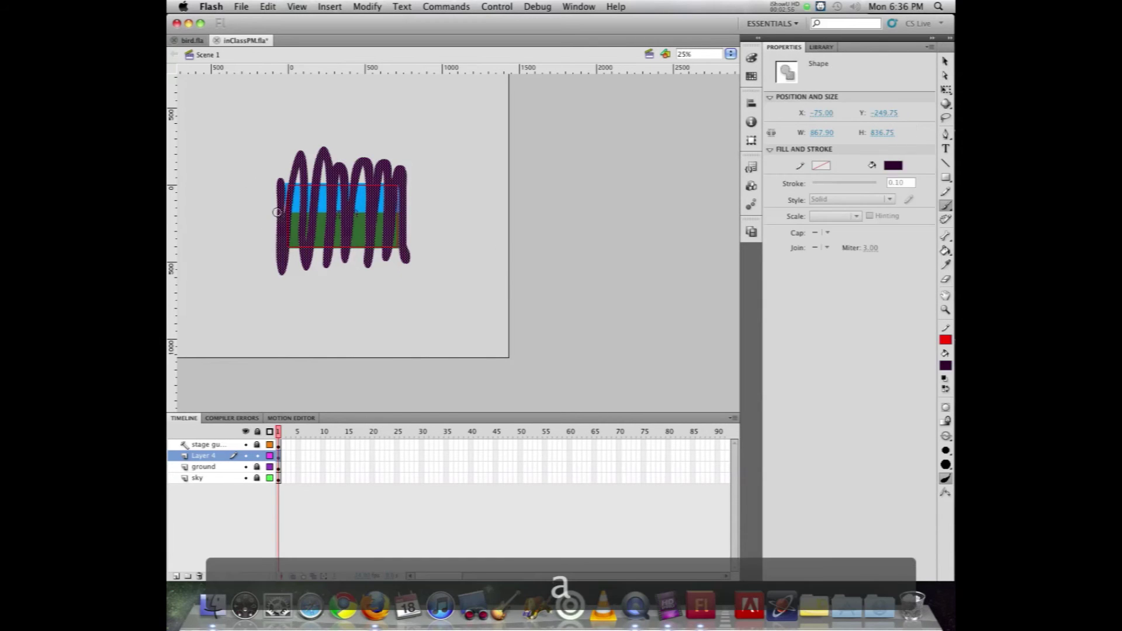
pyautogui.press('BackSpace')
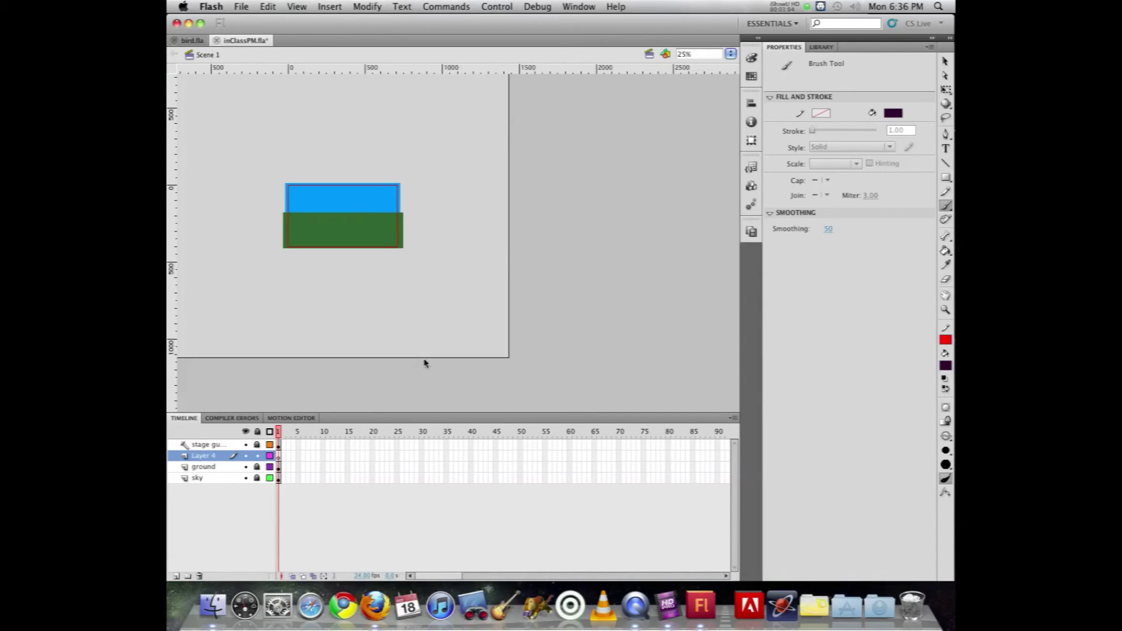
pyautogui.press('super+minus')
pyautogui.press('super+equal')
pyautogui.press('super+equal')
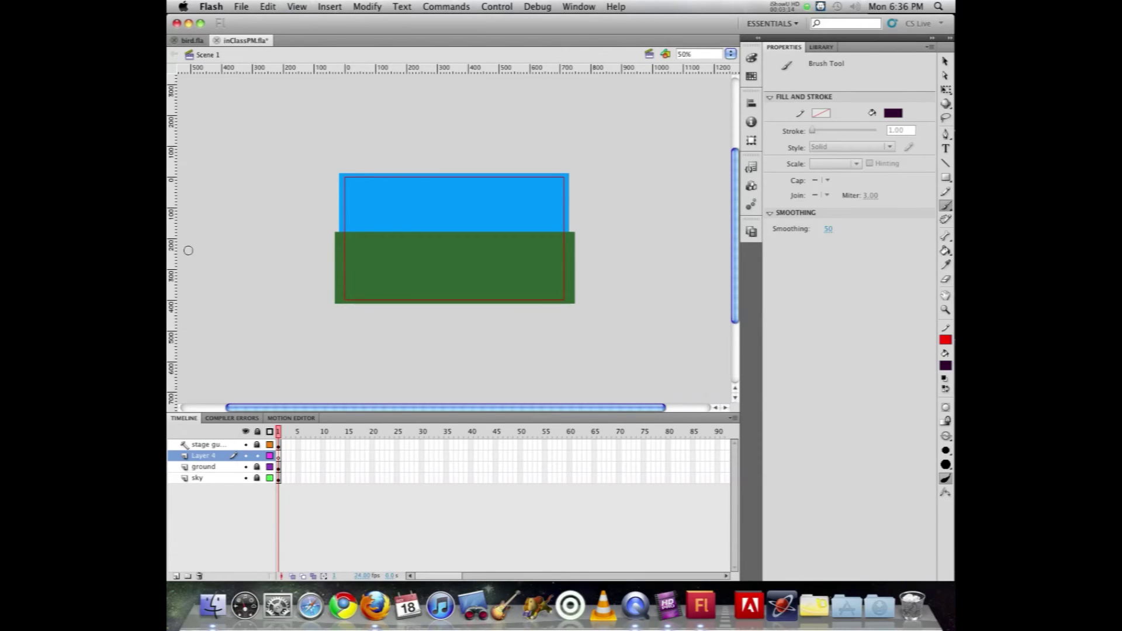
pyautogui.moveTo(185, 246)
pyautogui.mouseDown()
pyautogui.moveTo(211, 207)
pyautogui.moveTo(226, 230)
pyautogui.moveTo(246, 210)
pyautogui.moveTo(271, 224)
pyautogui.moveTo(289, 209)
pyautogui.moveTo(319, 222)
pyautogui.moveTo(335, 206)
pyautogui.moveTo(356, 214)
pyautogui.moveTo(396, 198)
pyautogui.moveTo(412, 217)
pyautogui.moveTo(434, 197)
pyautogui.moveTo(454, 215)
pyautogui.moveTo(476, 197)
pyautogui.moveTo(487, 213)
pyautogui.moveTo(545, 217)
pyautogui.moveTo(545, 187)
pyautogui.moveTo(651, 200)
pyautogui.moveTo(672, 214)
pyautogui.moveTo(713, 192)
pyautogui.moveTo(727, 222)
pyautogui.mouseUp()
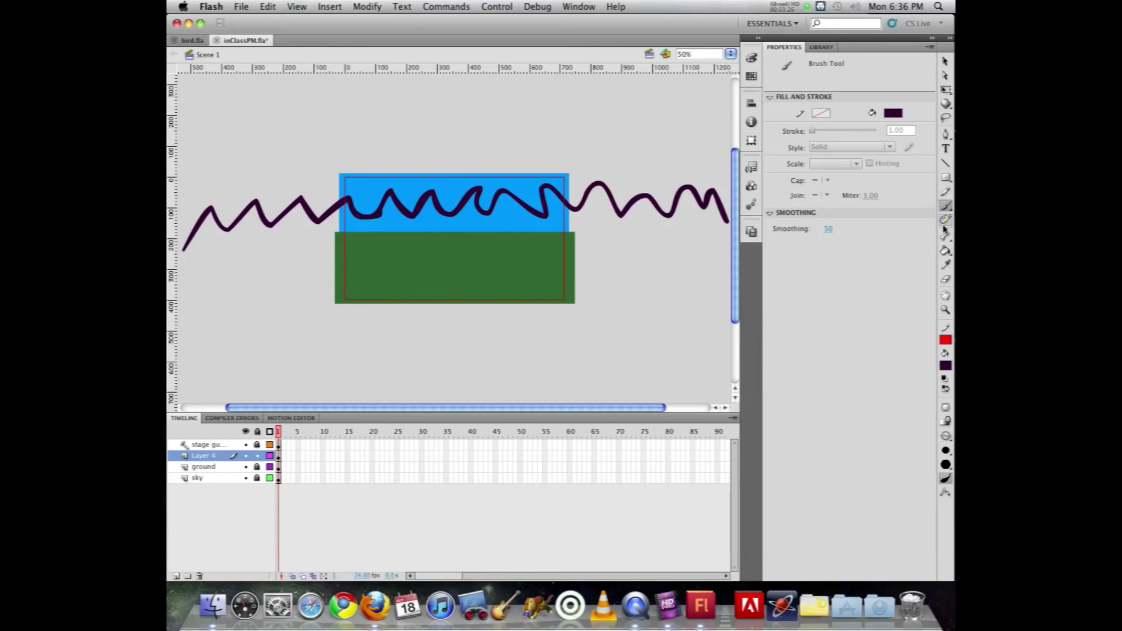
# Step: Close the mountain outline with a short vertical brush stroke at its right end and a wavy baseline back to its left end
pyautogui.click(945, 250)
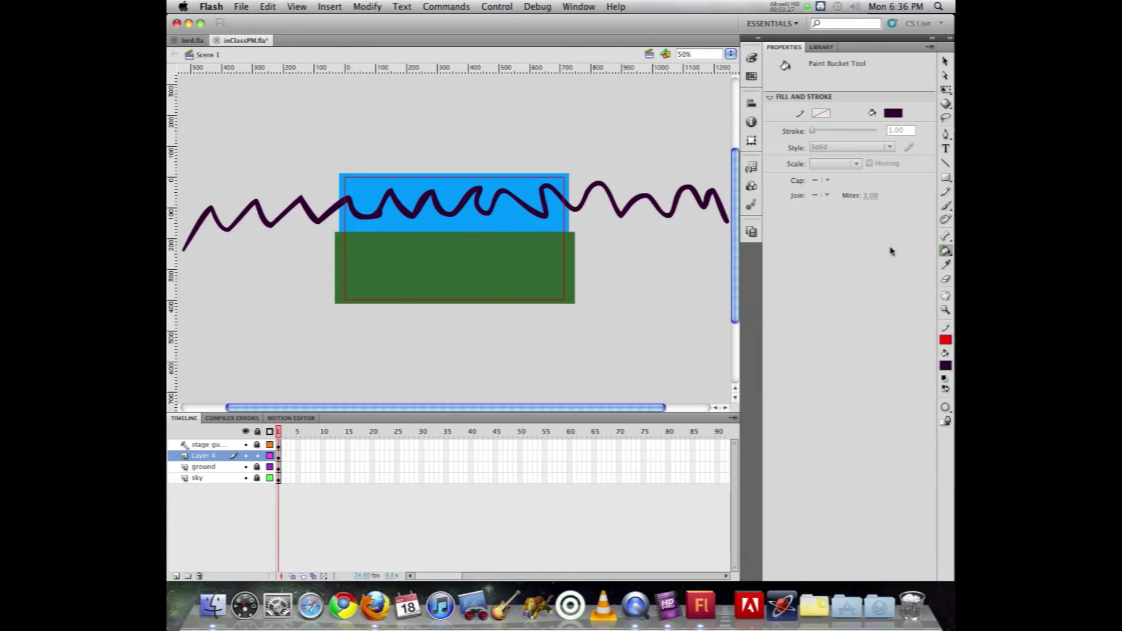
pyautogui.click(686, 206)
pyautogui.click(945, 205)
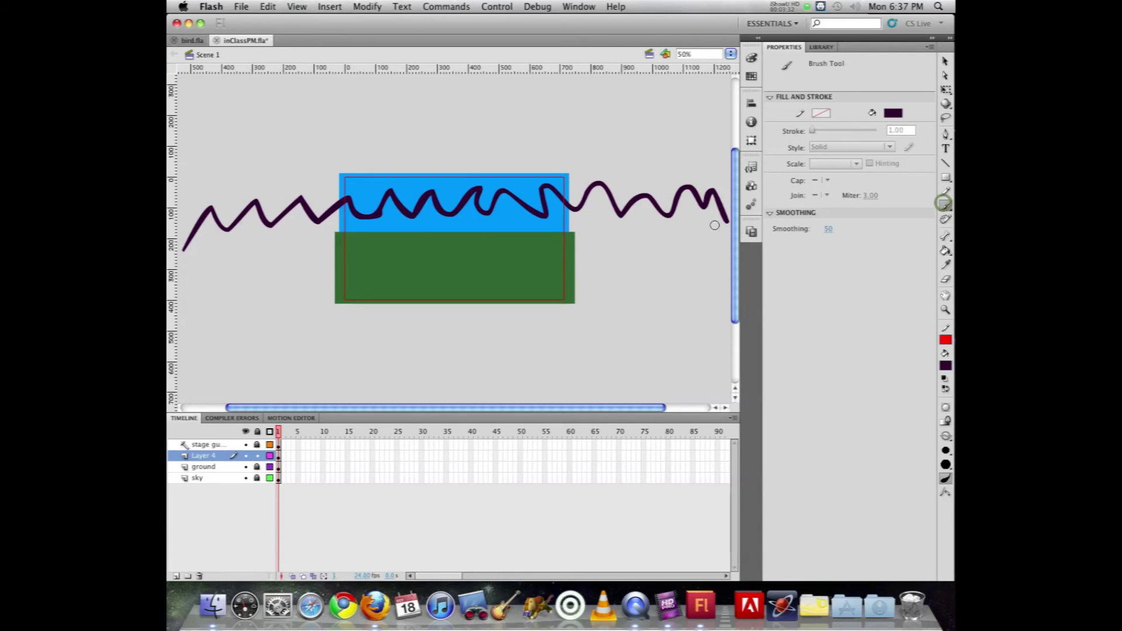
pyautogui.moveTo(726, 220); pyautogui.dragTo(725, 250)
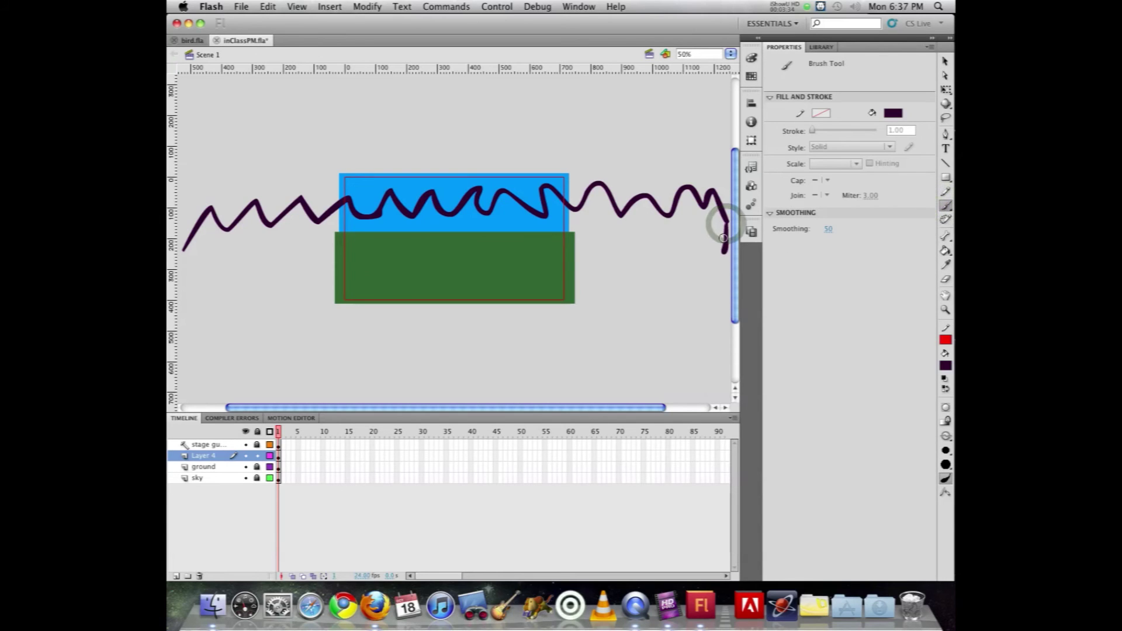
pyautogui.moveTo(723, 247); pyautogui.dragTo(178, 251)
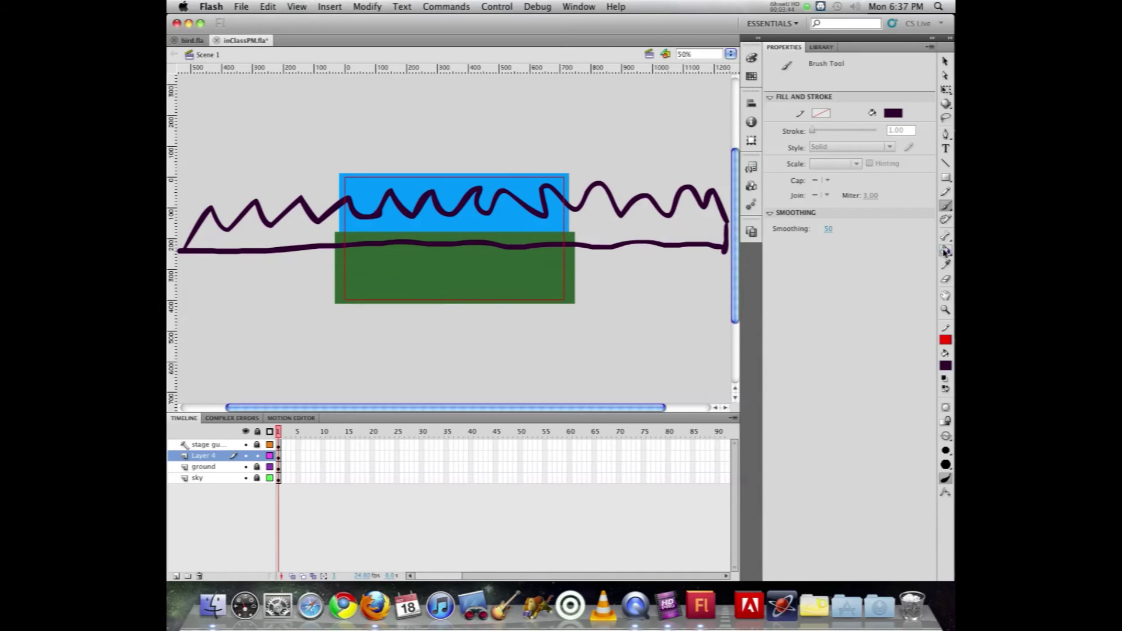
# Step: Fill the closed mountain outline with bright blue-violet using the Paint Bucket
pyautogui.click(945, 252)
pyautogui.click(945, 365)
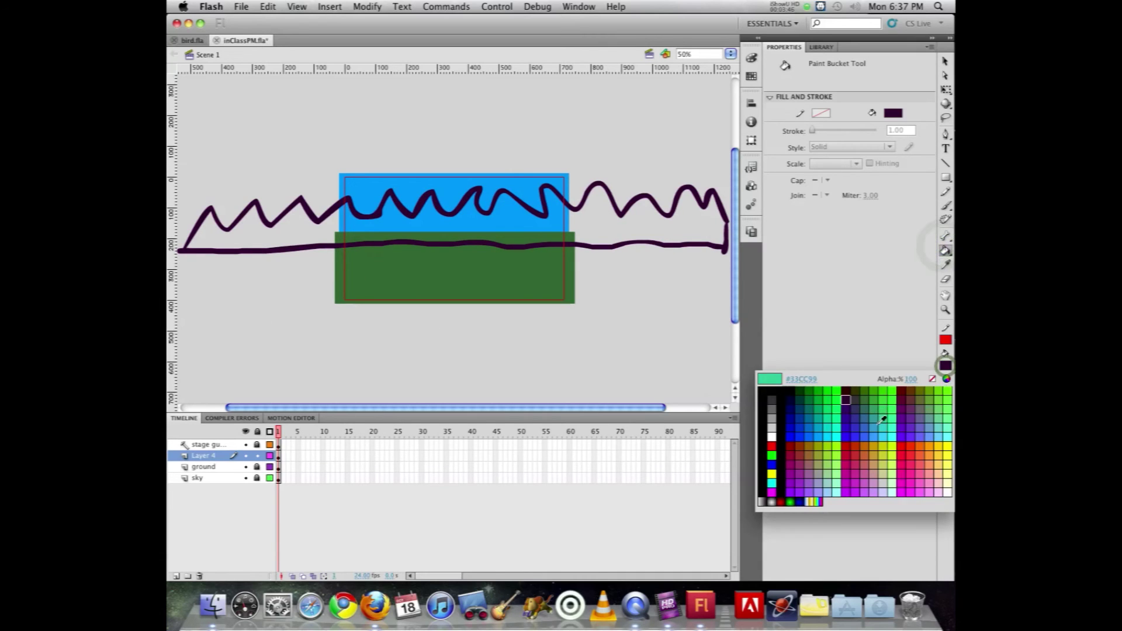
pyautogui.click(902, 435)
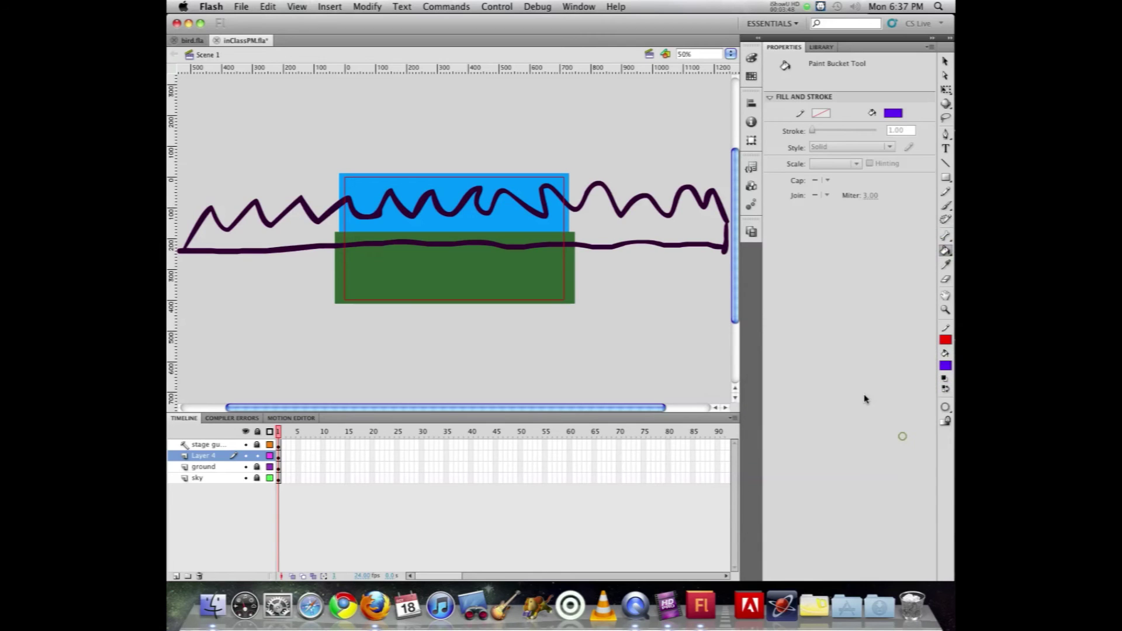
pyautogui.click(592, 219)
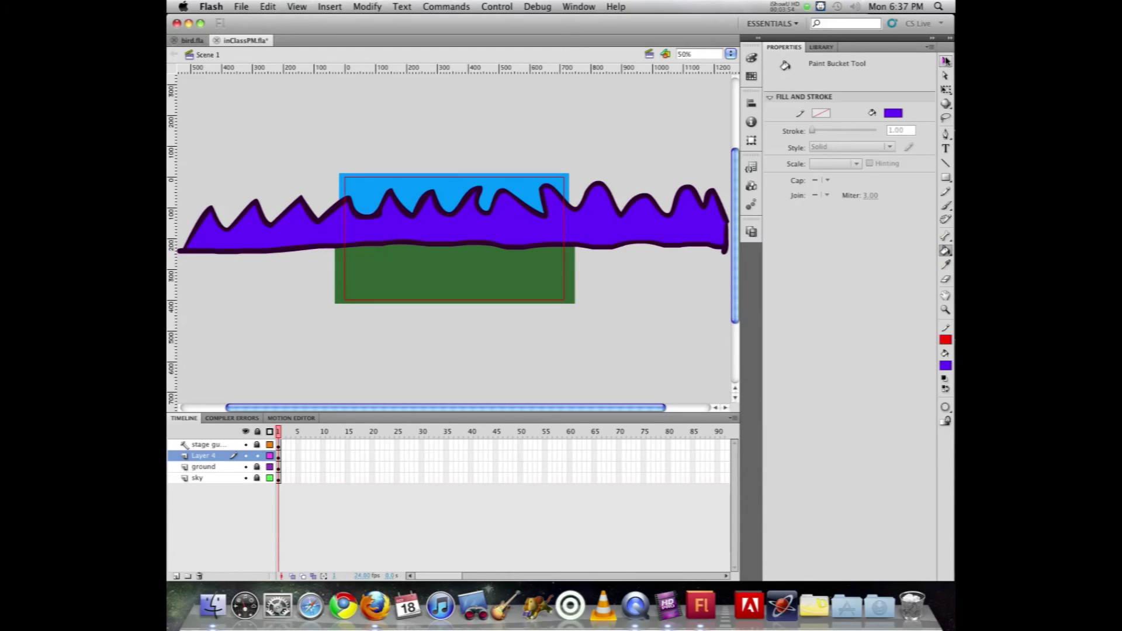
# Step: Examine the Paint Bucket's gap-closing options, keeping Don't Close Gaps selected
pyautogui.click(946, 61)
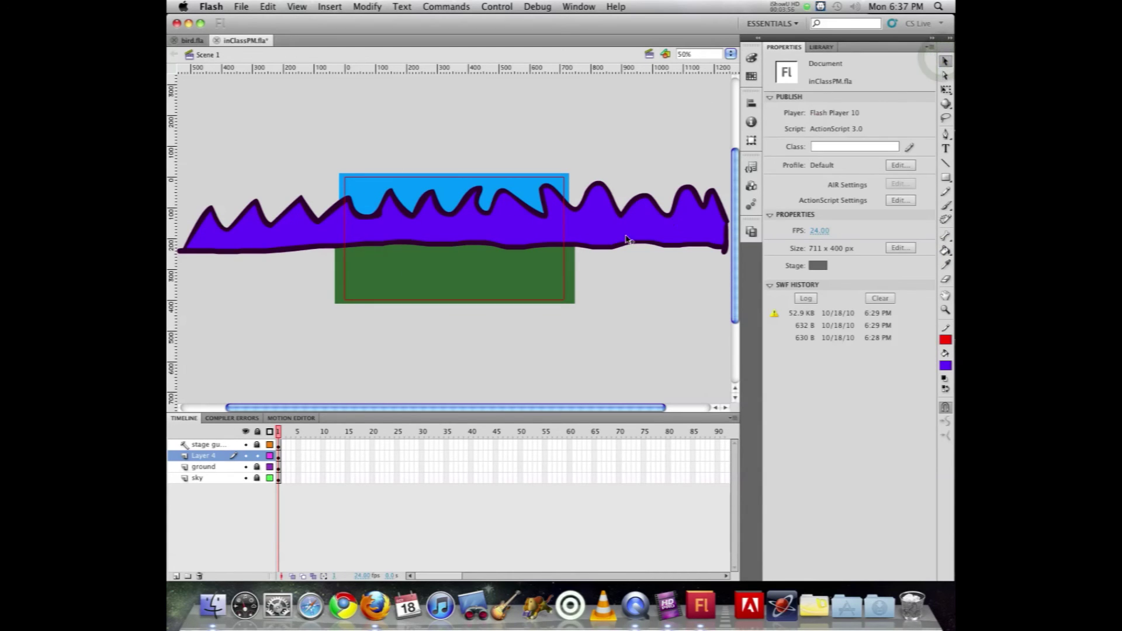
pyautogui.click(946, 251)
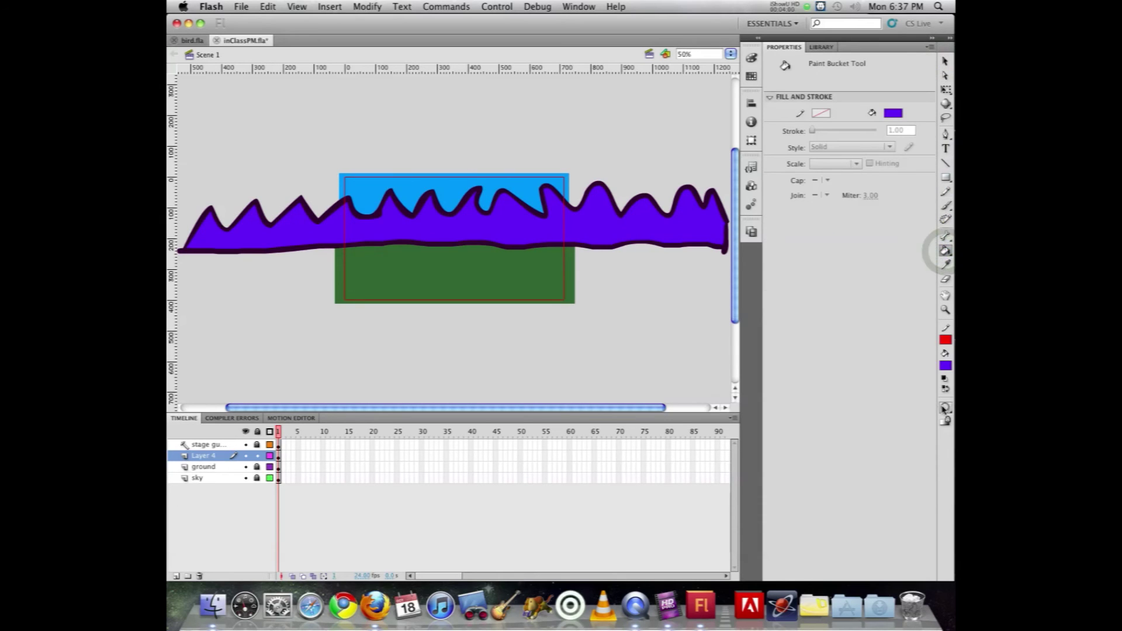
pyautogui.click(944, 409)
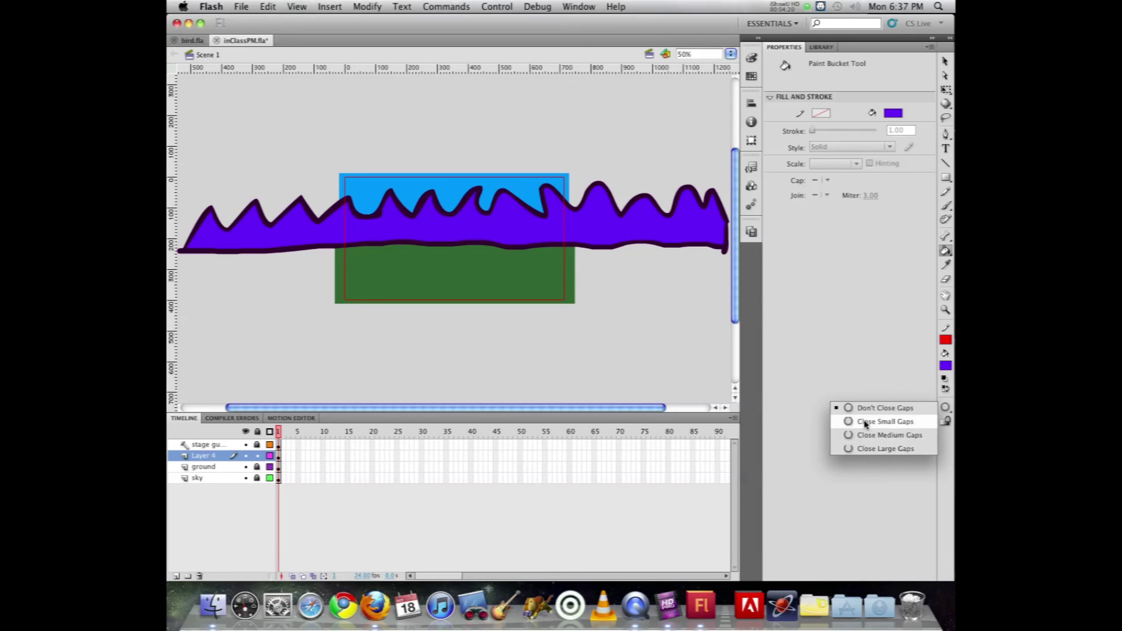
pyautogui.click(853, 408)
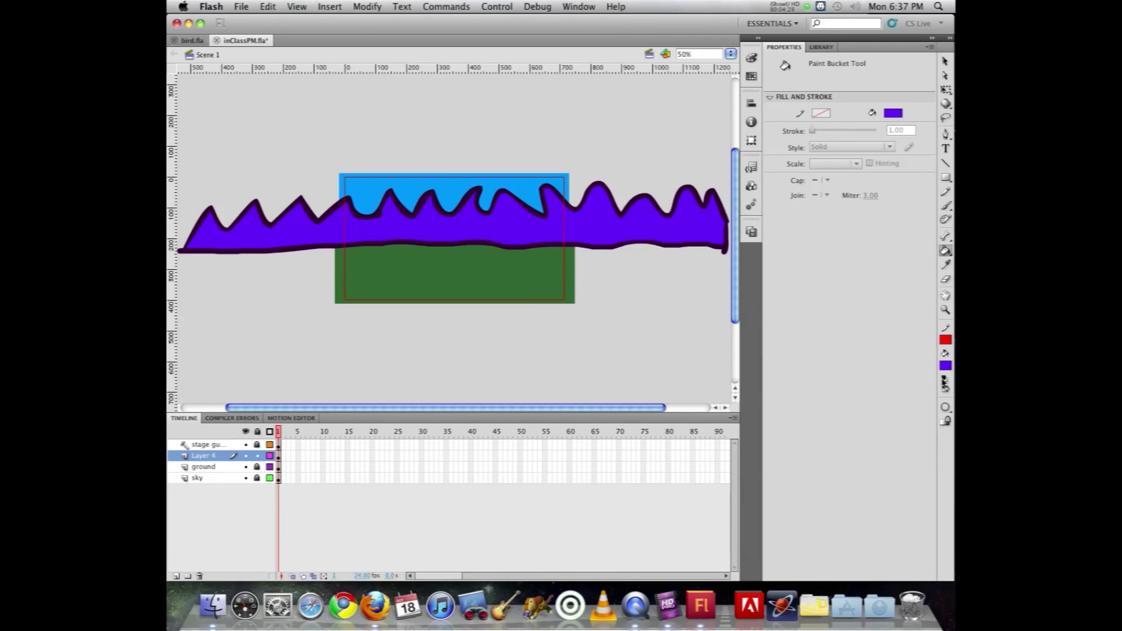
pyautogui.click(945, 409)
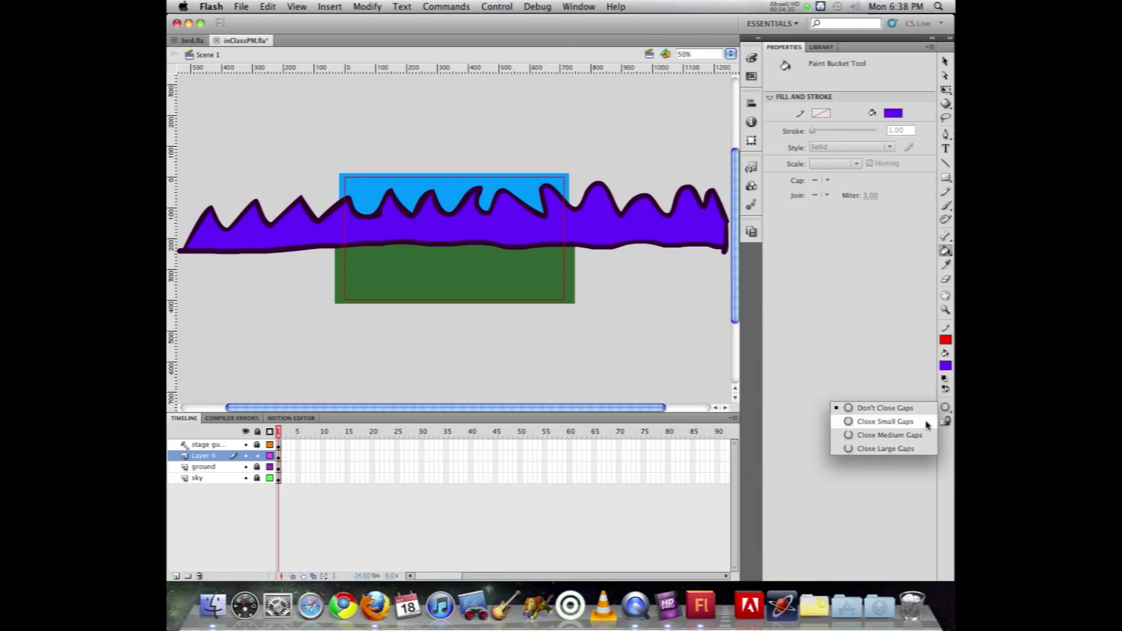
pyautogui.click(946, 410)
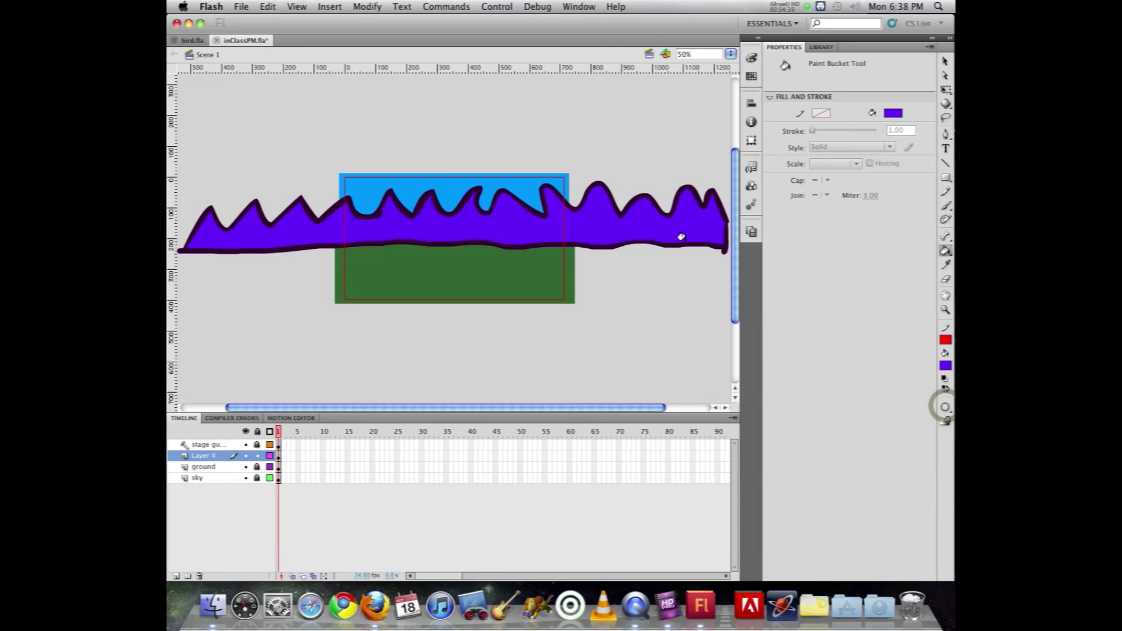
# Step: Rename Layer 4 as mountains
pyautogui.click(944, 62)
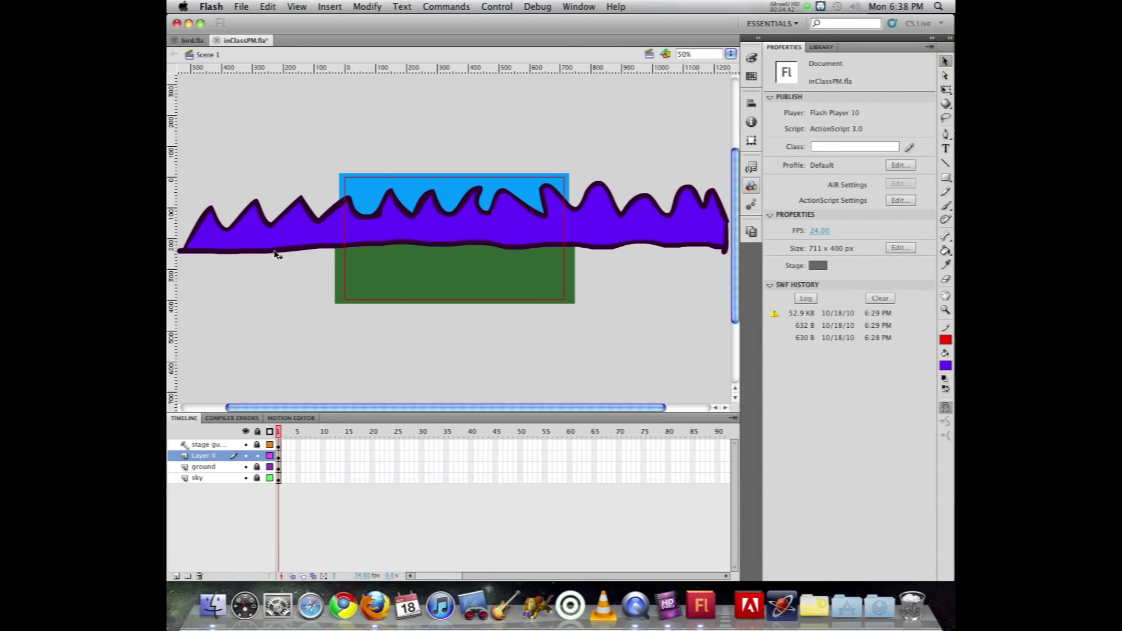
pyautogui.doubleClick(205, 456)
pyautogui.write('m')
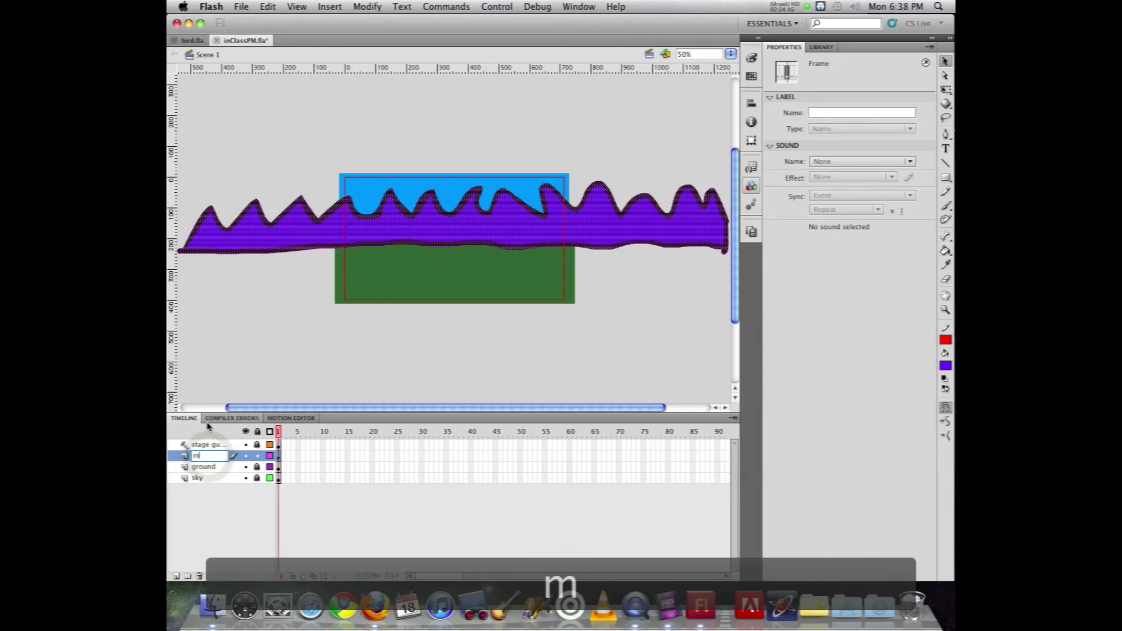
pyautogui.write('ountains')
pyautogui.press('Return')
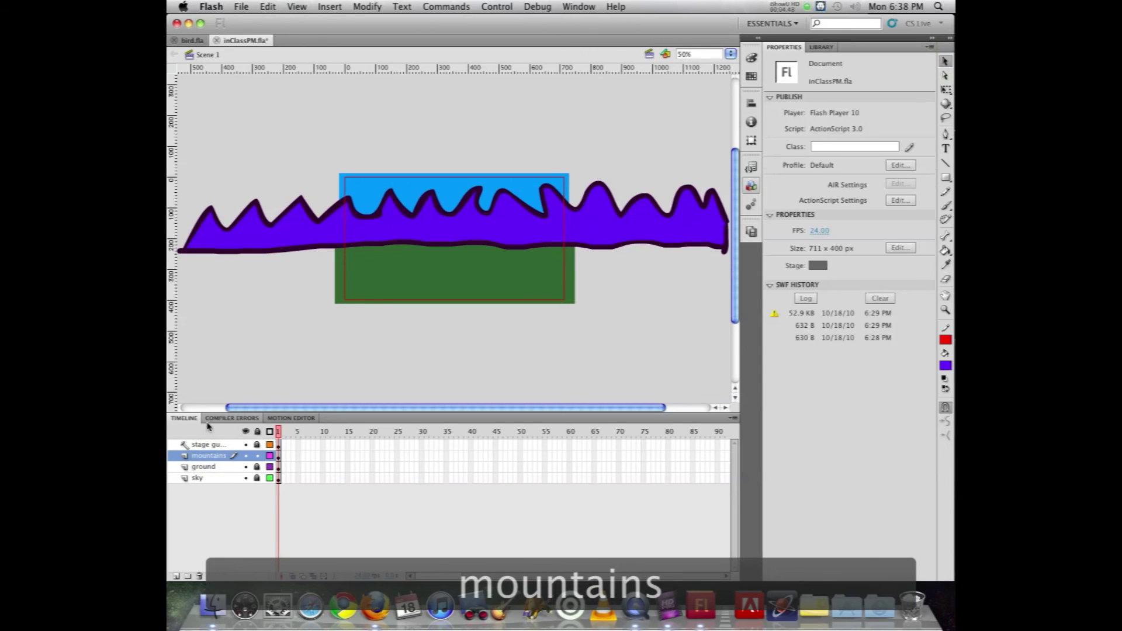
# Step: Select the mountains' fill together with their outline and convert them to a Movie Clip symbol named Mountains
pyautogui.click(387, 234)
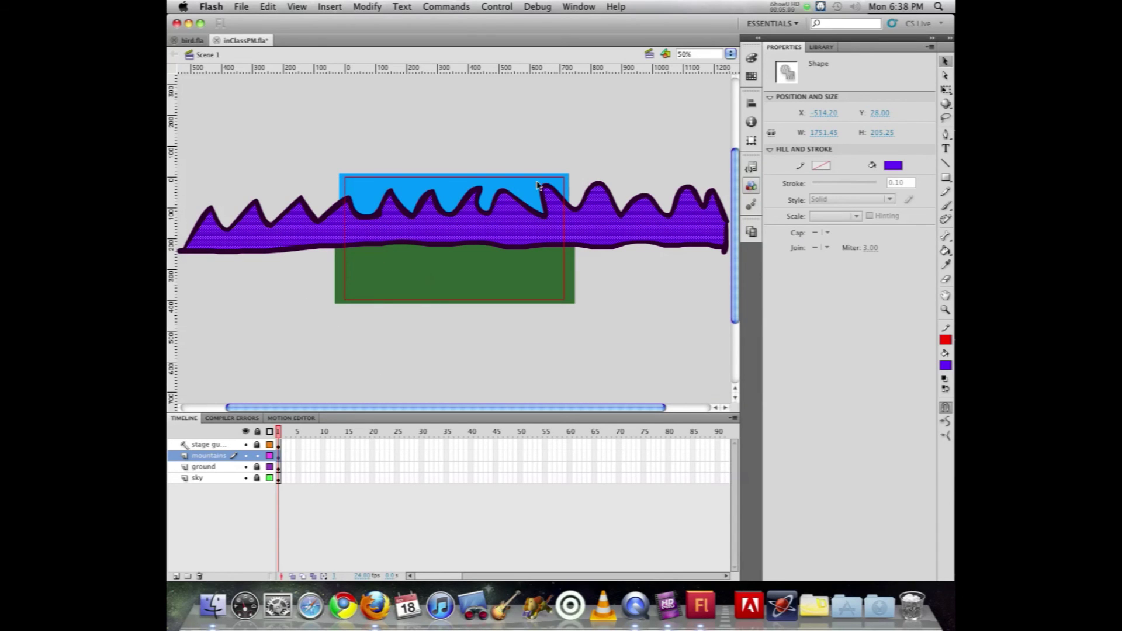
pyautogui.doubleClick(313, 220)
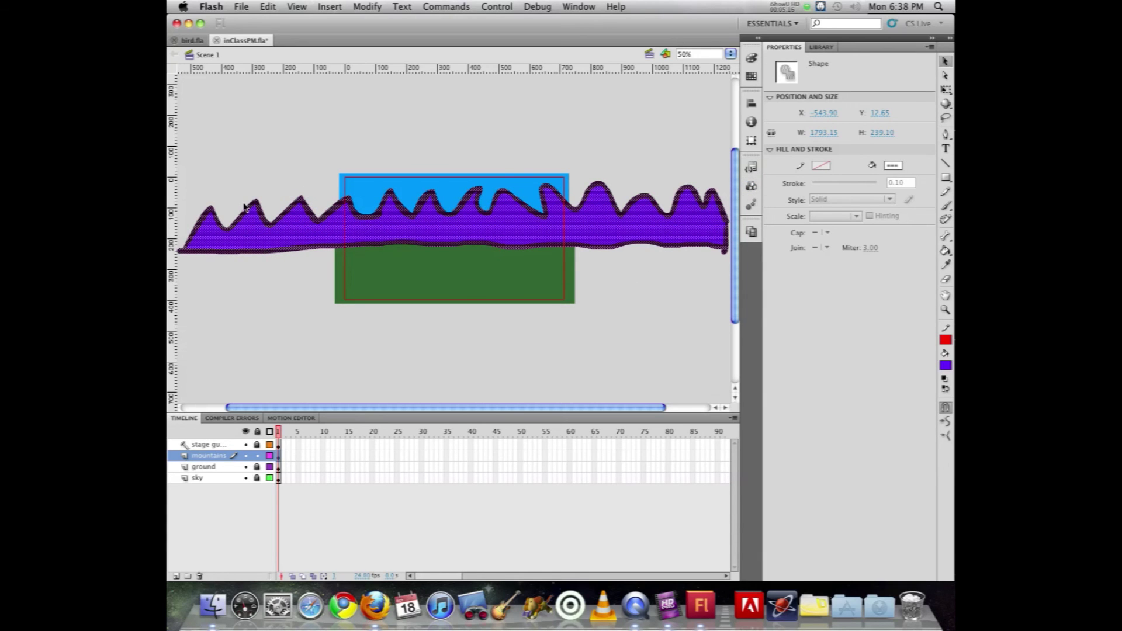
pyautogui.press('F8')
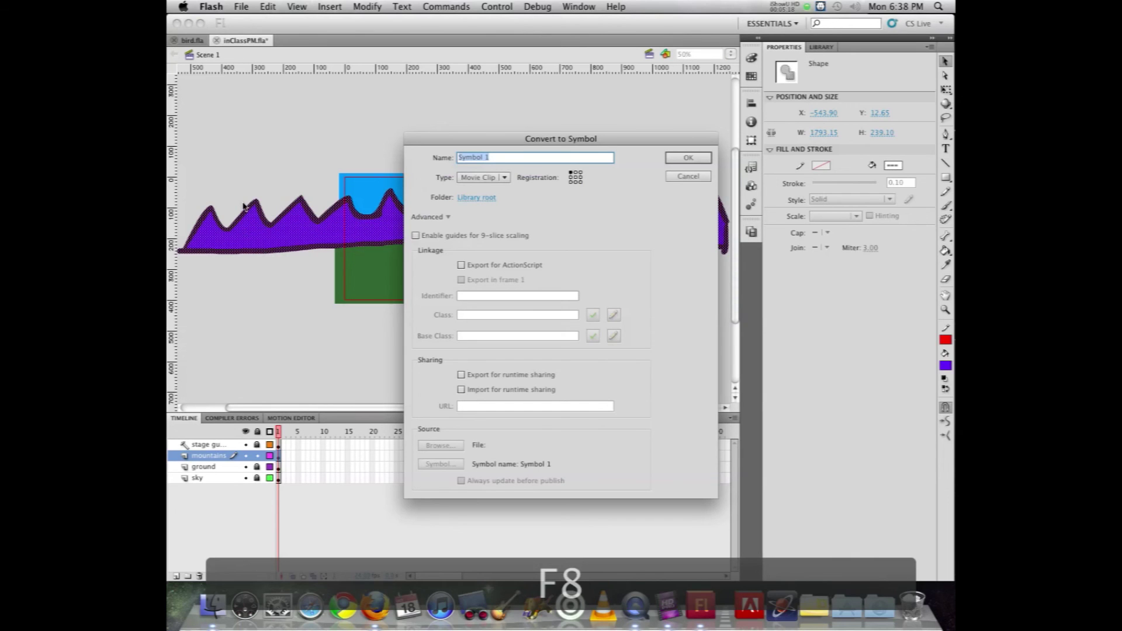
pyautogui.write('Mouna')
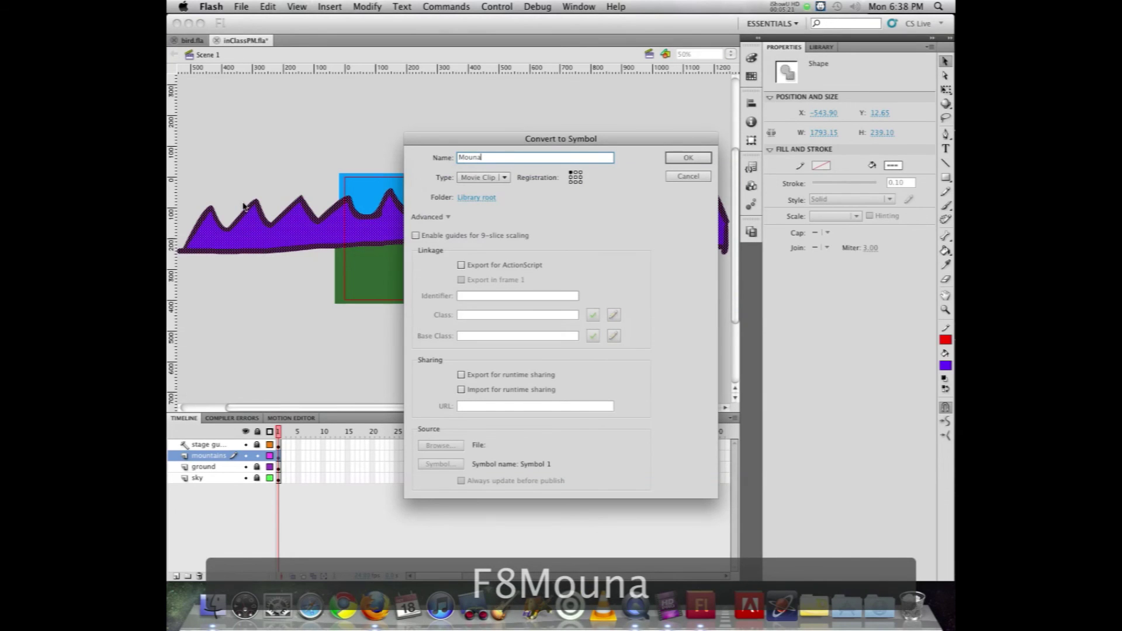
pyautogui.press('BackSpace')
pyautogui.write('tains')
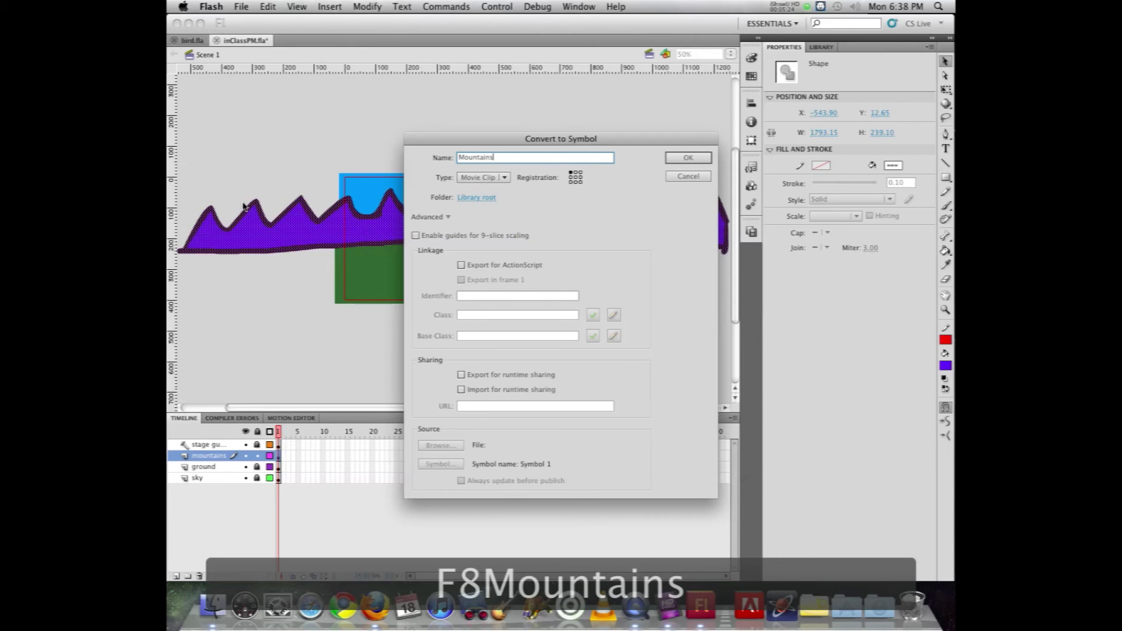
pyautogui.press('Return')
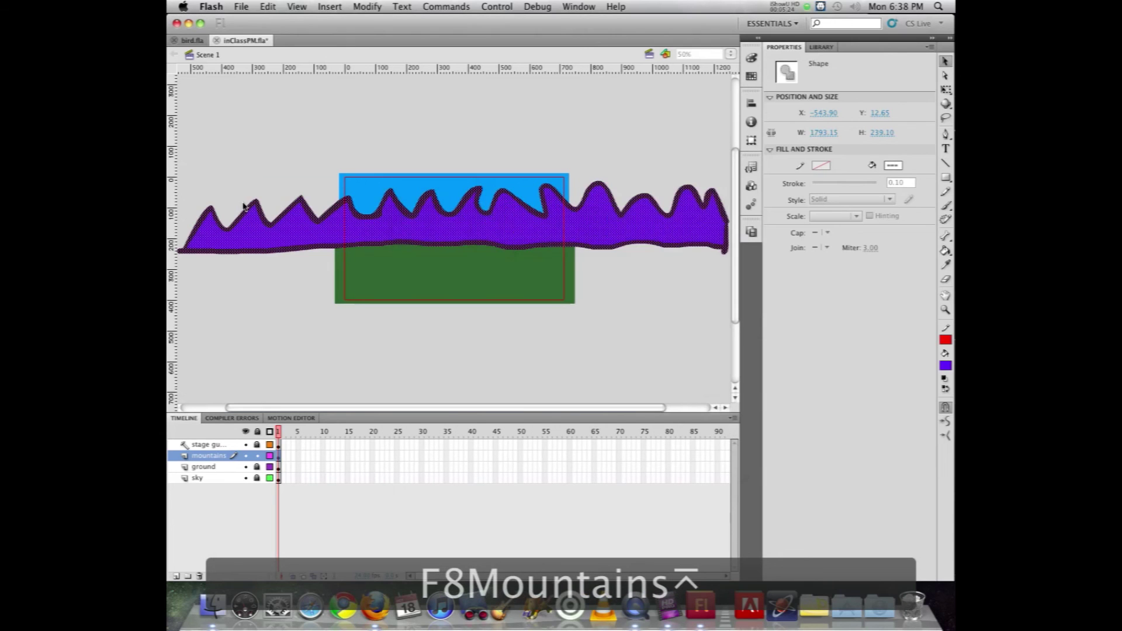